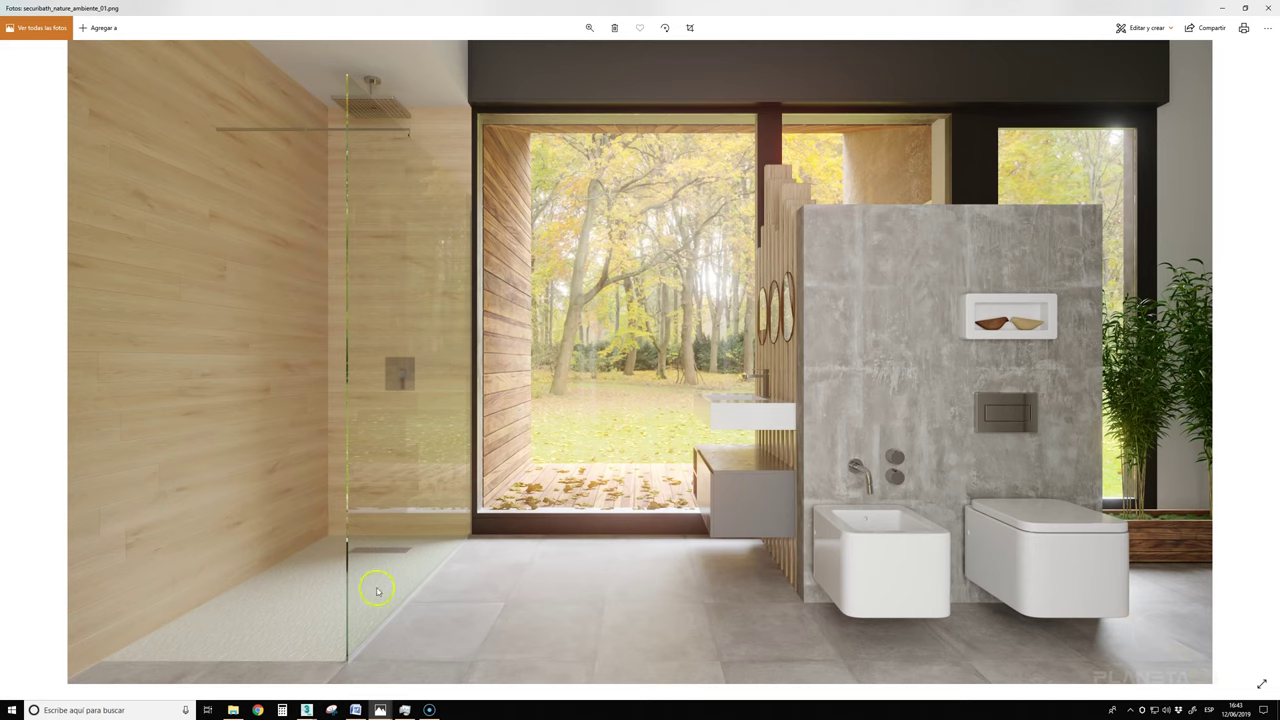
Step: Bring the 3ds Max window with 01_ambiente.max to the front from the taskbar
{"action": "left_click", "coordinate": [306, 710]}
{"action": "left_click", "coordinate": [279, 655]}
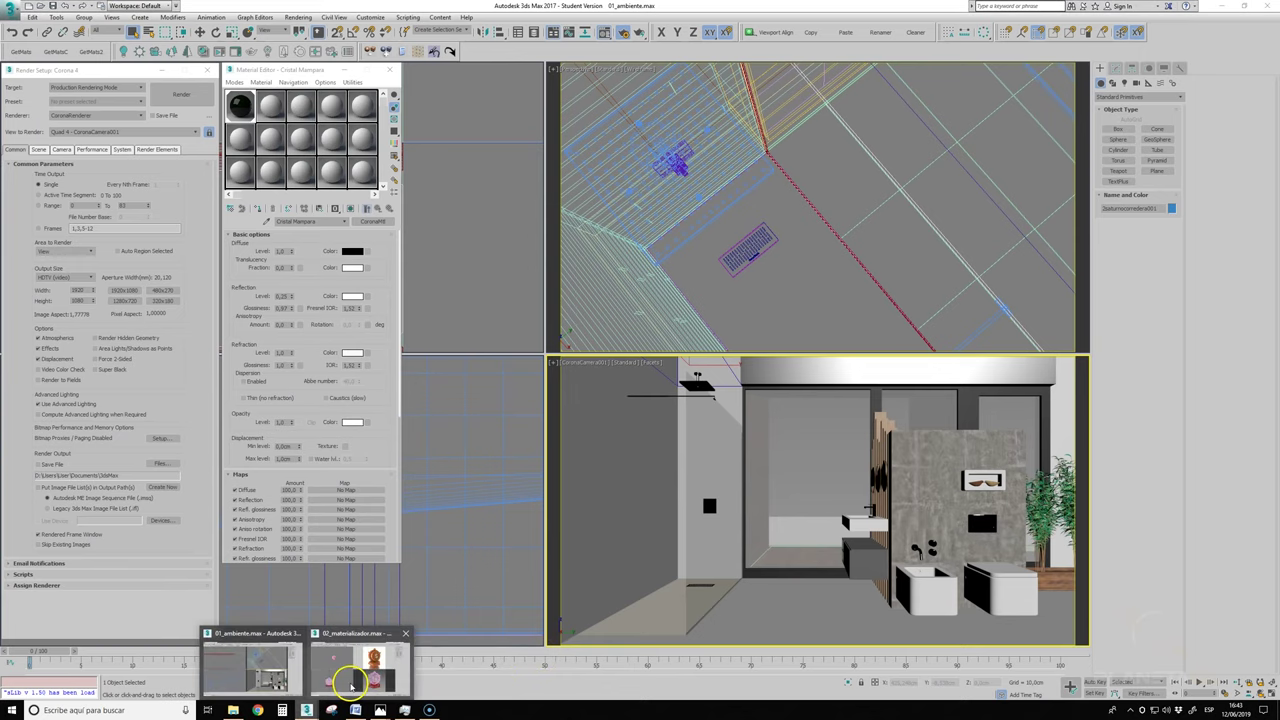
Step: Switch to 02_materializador.max and frame the sample object in the Top viewport
{"action": "left_click", "coordinate": [350, 684]}
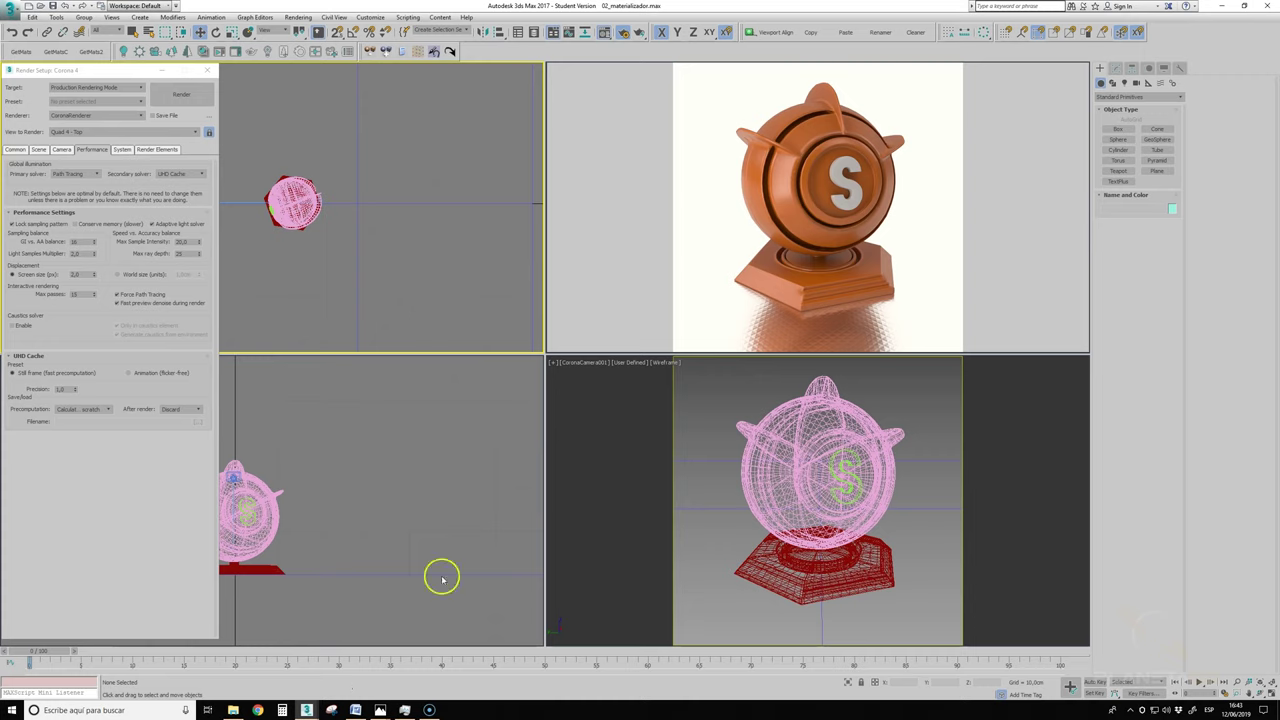
{"action": "middle_click_drag", "start_coordinate": [371, 223], "coordinate": [472, 239]}
{"action": "scroll", "coordinate": [450, 236], "scroll_direction": "up", "scroll_amount": 1}
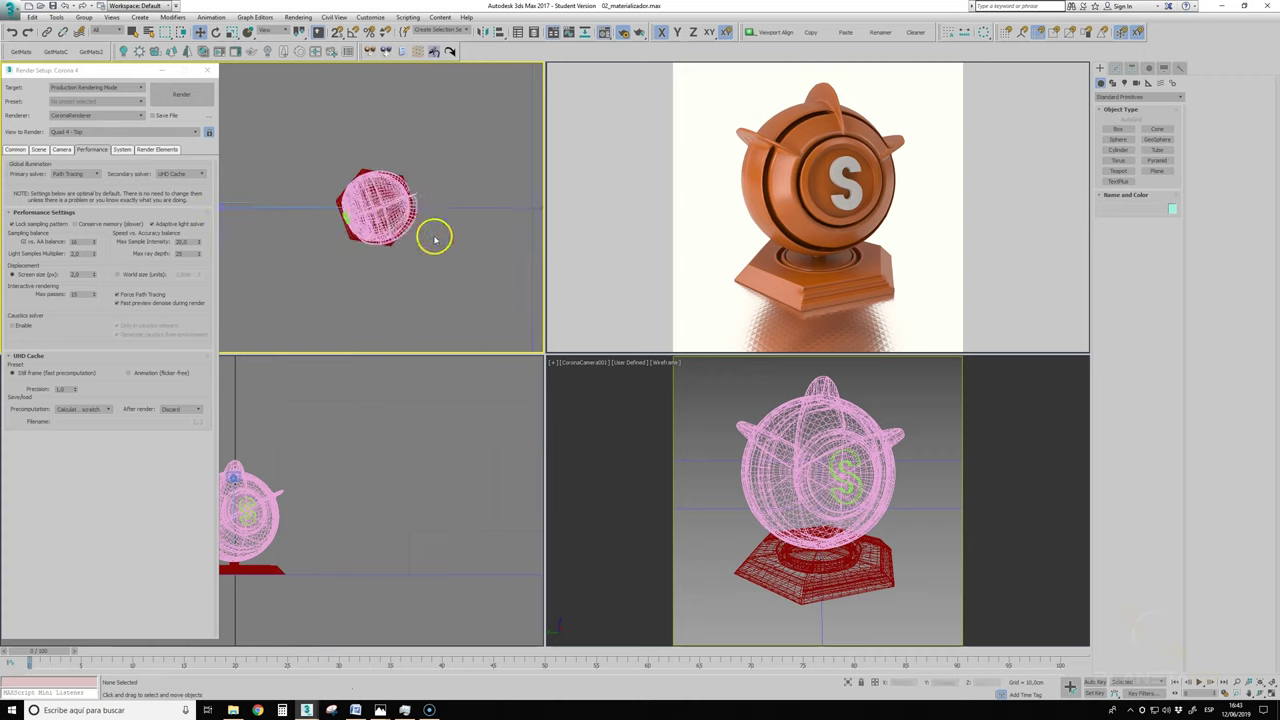
{"action": "scroll", "coordinate": [438, 245], "scroll_direction": "up", "scroll_amount": 3}
{"action": "scroll", "coordinate": [441, 254], "scroll_direction": "down", "scroll_amount": 2}
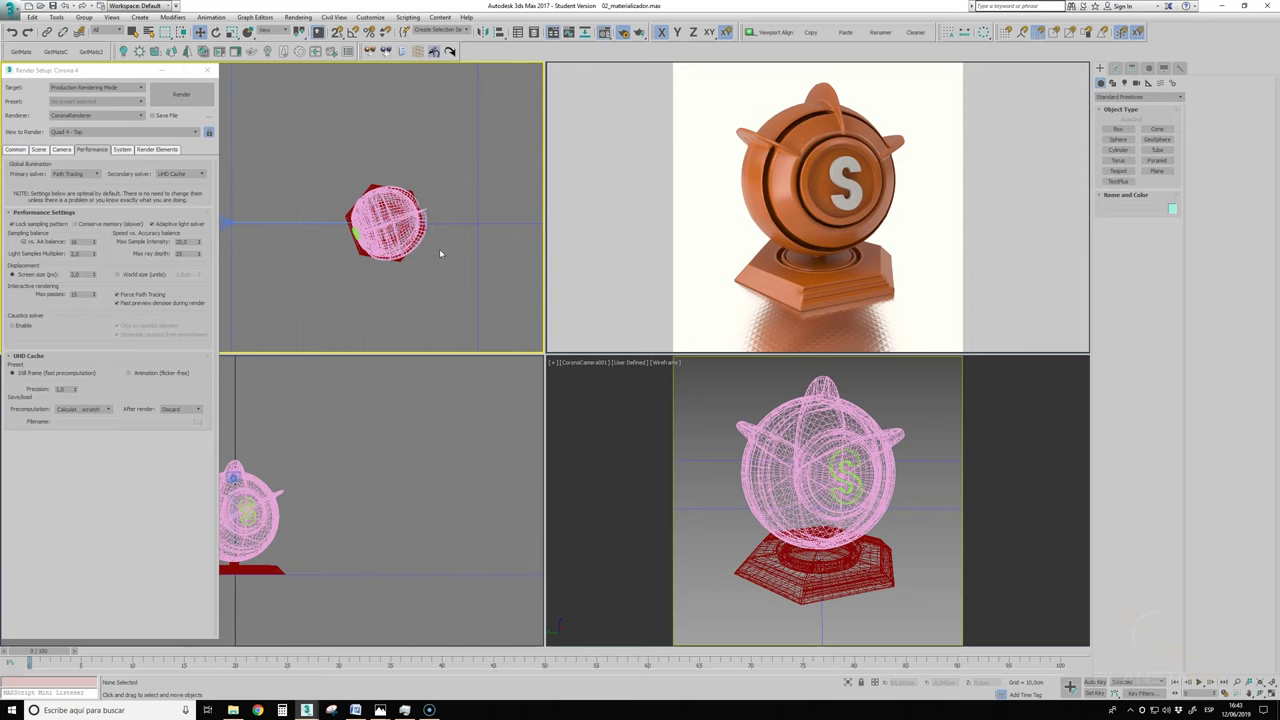
{"action": "middle_click_drag", "start_coordinate": [437, 251], "coordinate": [443, 277]}
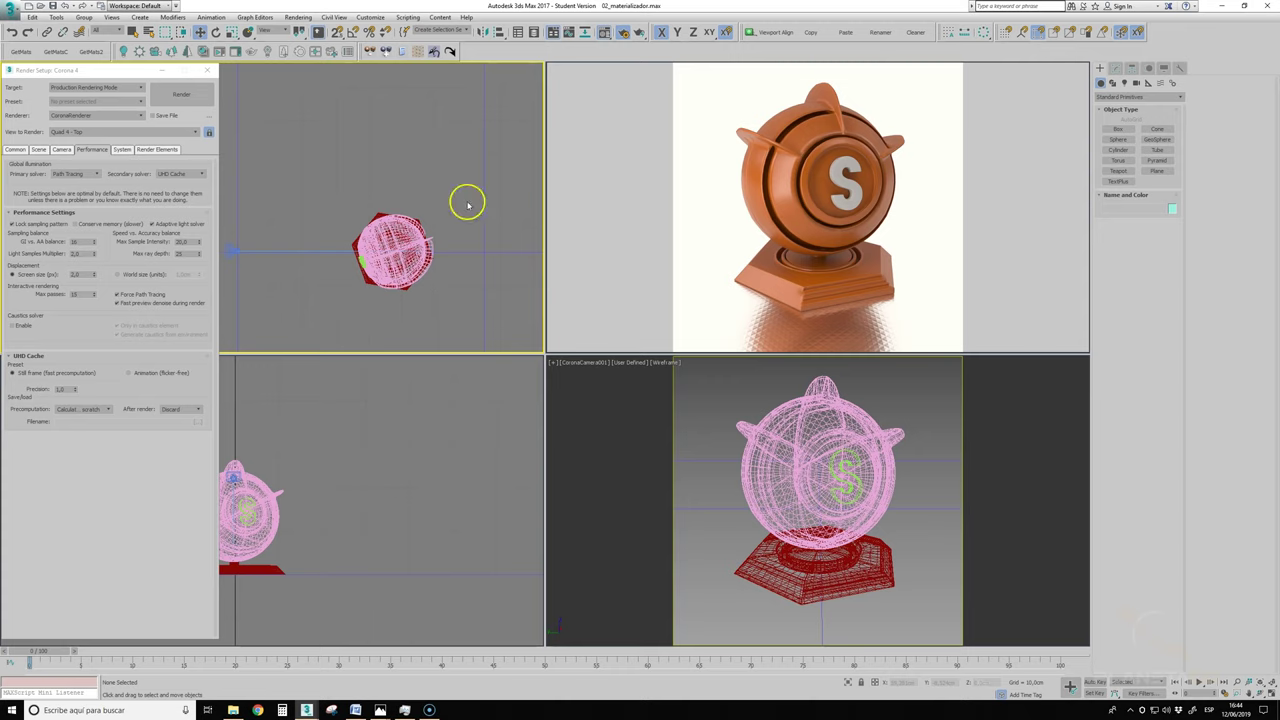
Step: Create a box about 15.8 cm tall beside the sample and move it along Y in front
{"action": "left_click", "coordinate": [1118, 129]}
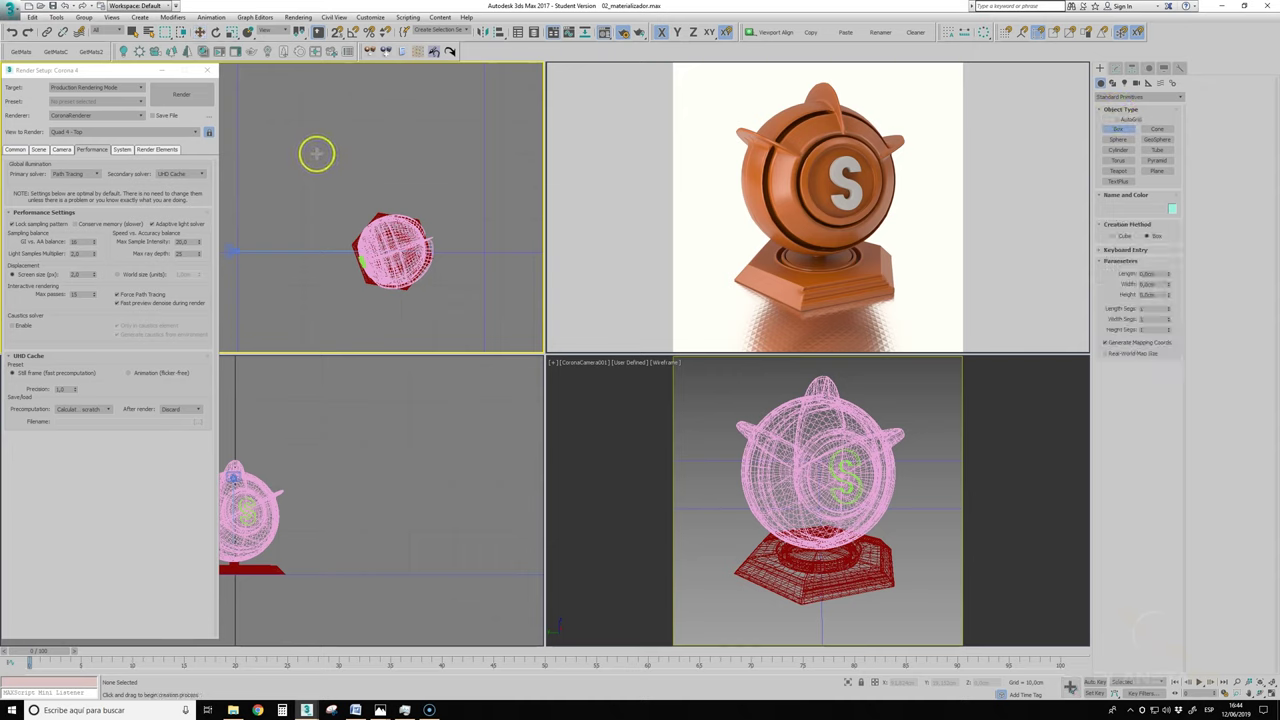
{"action": "left_click_drag", "start_coordinate": [274, 152], "coordinate": [338, 286]}
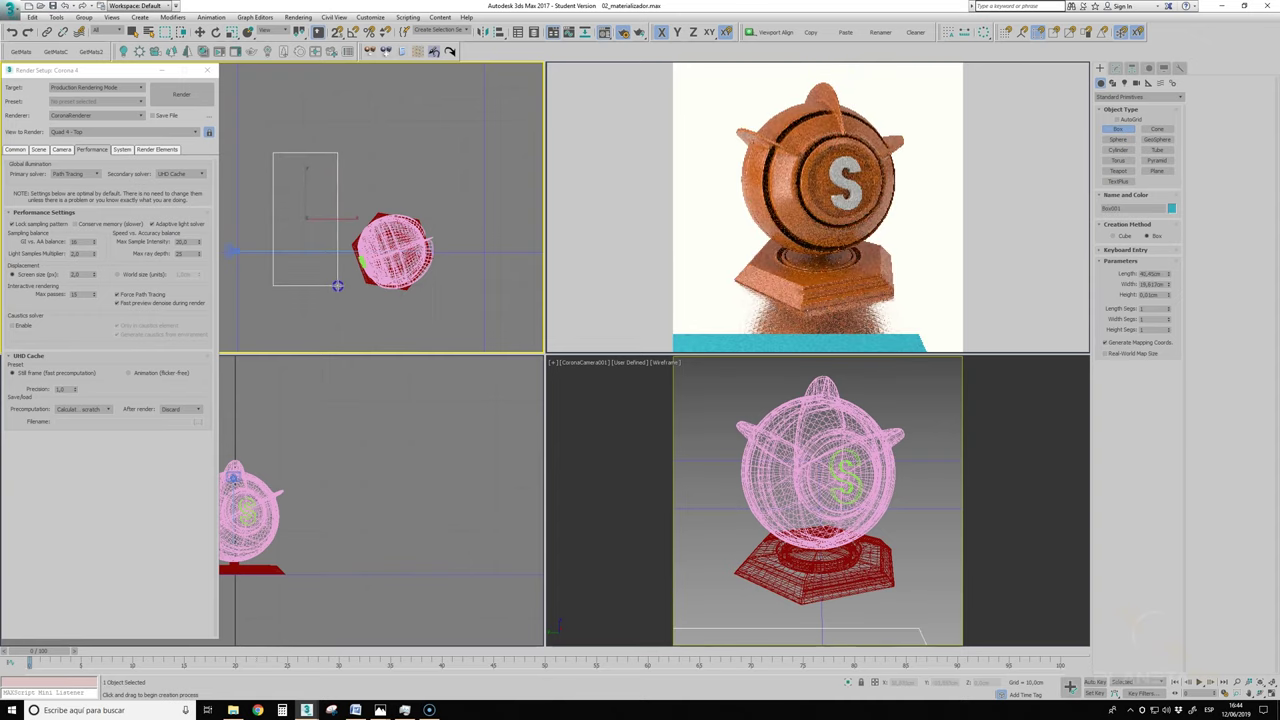
{"action": "left_click", "coordinate": [338, 240]}
{"action": "left_click_drag", "start_coordinate": [338, 240], "coordinate": [337, 221]}
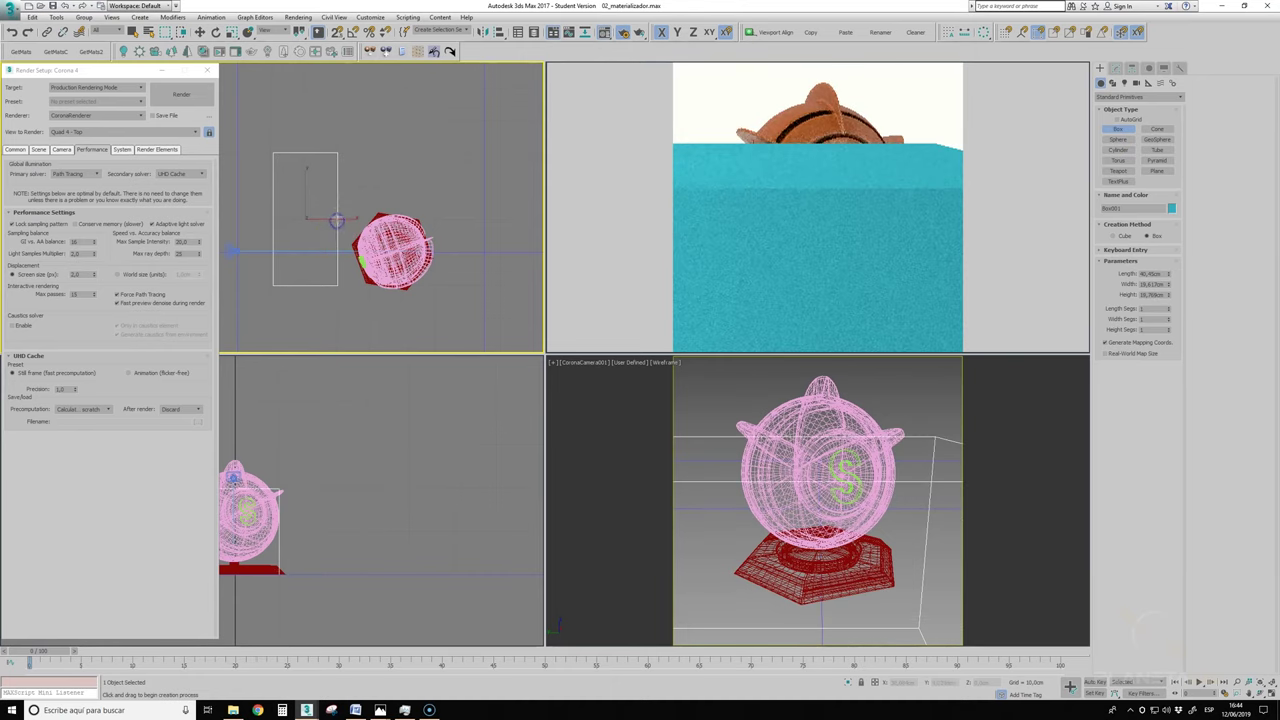
{"action": "right_click", "coordinate": [337, 219]}
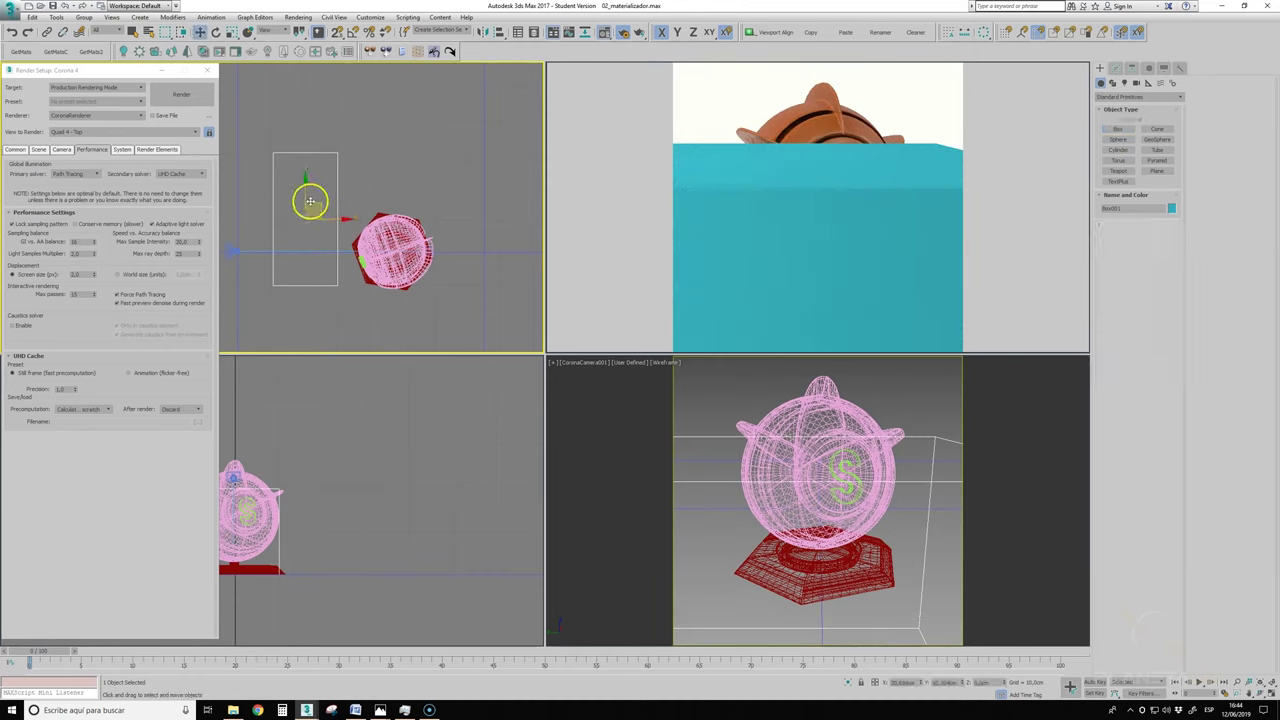
{"action": "left_click_drag", "start_coordinate": [303, 201], "coordinate": [303, 171]}
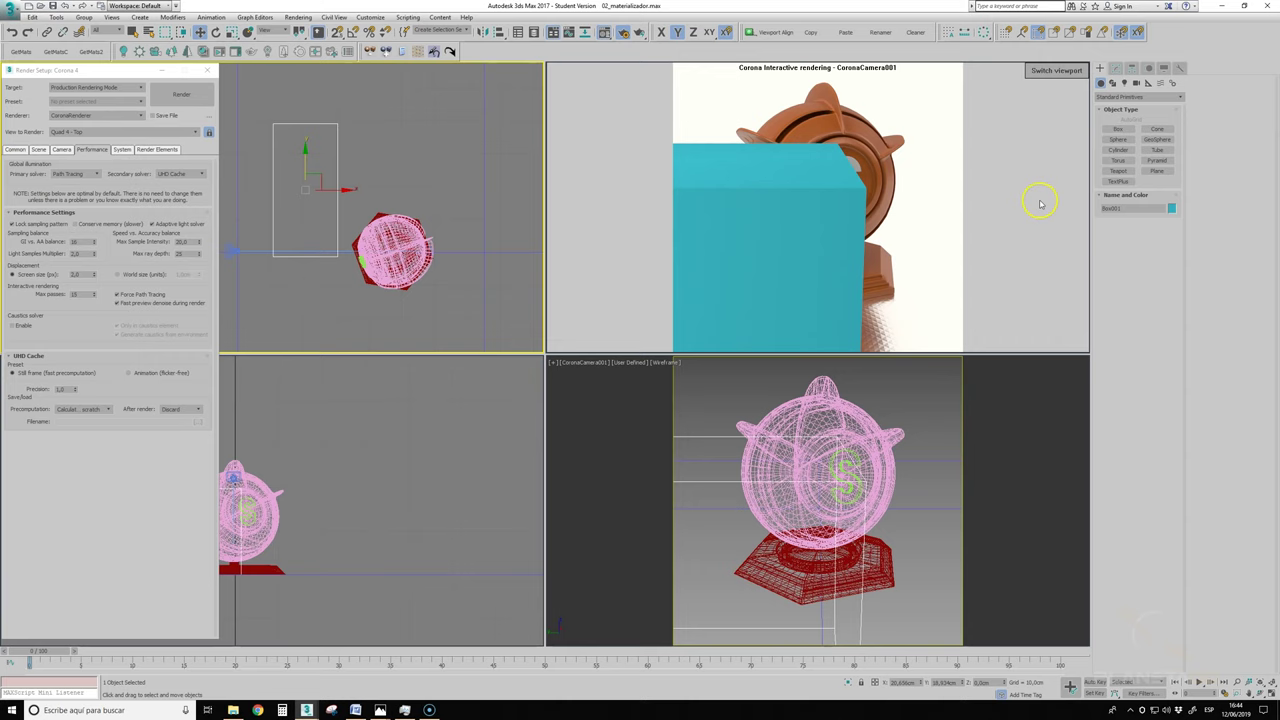
Step: Set the box Width to 1 and slide the thin box along X
{"action": "left_click", "coordinate": [1117, 67]}
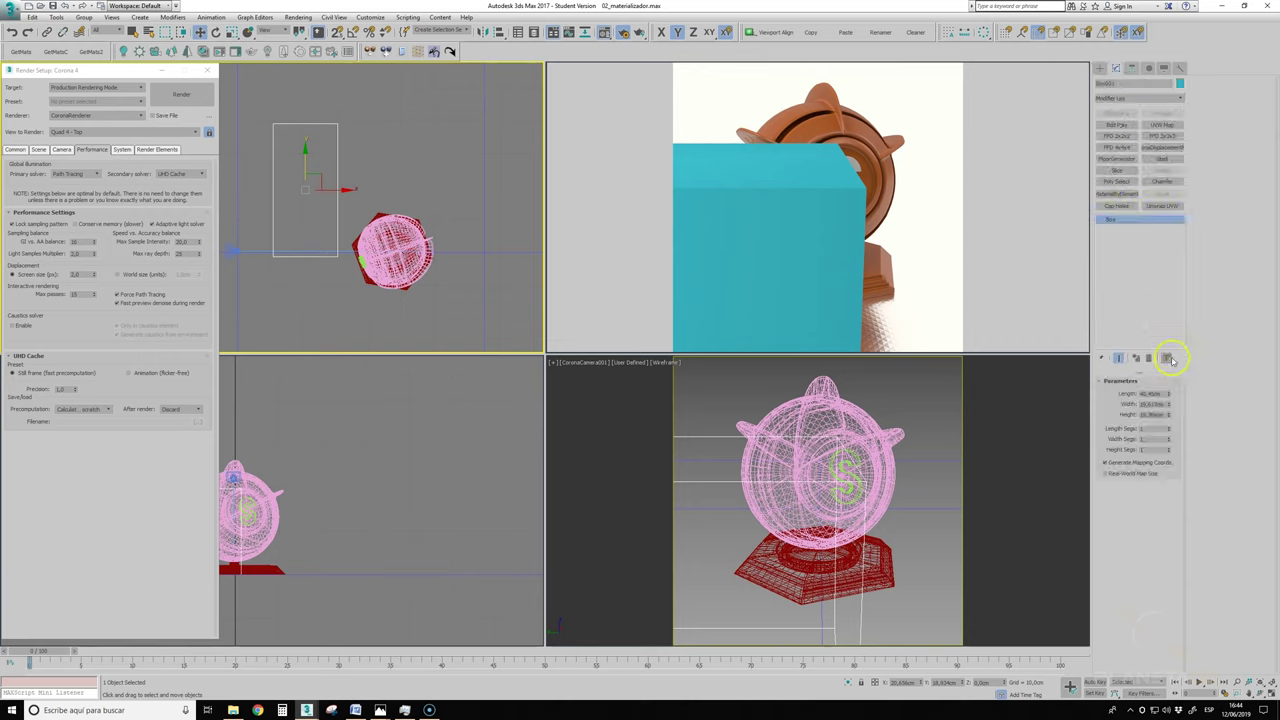
{"action": "double_click", "coordinate": [1155, 404]}
{"action": "type", "text": "1"}
{"action": "key", "text": "Return"}
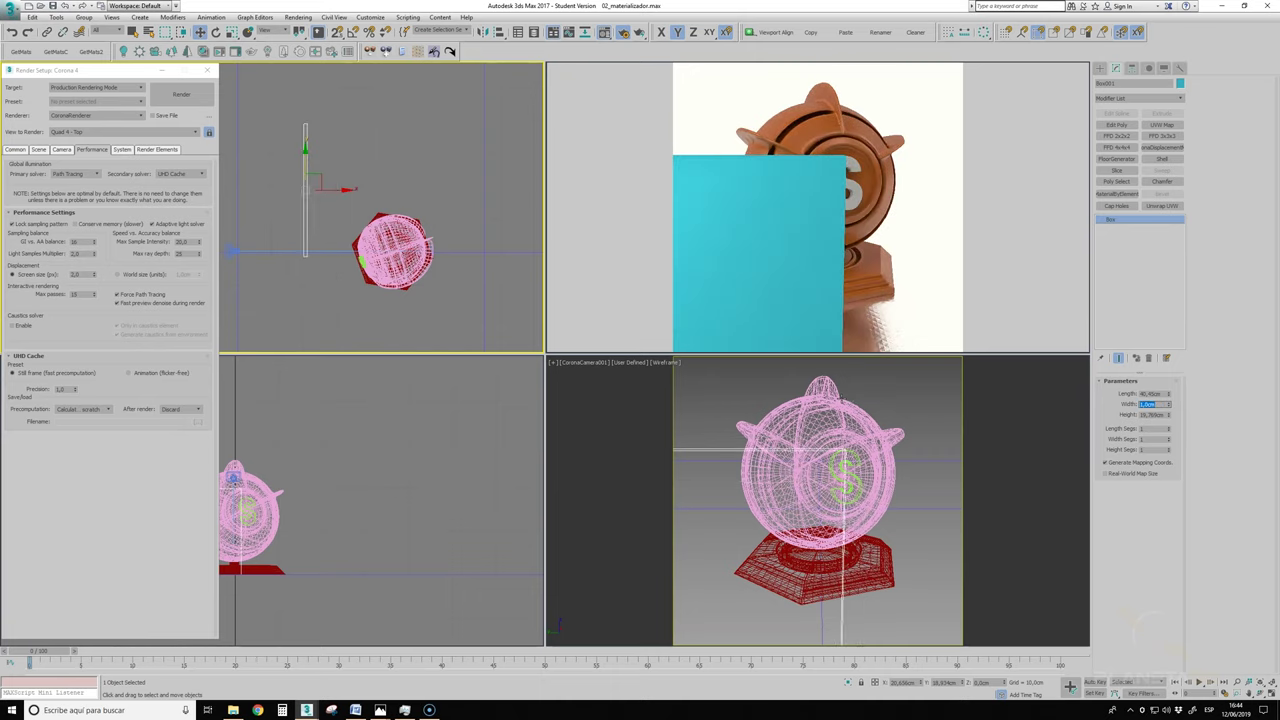
{"action": "right_click", "coordinate": [335, 190]}
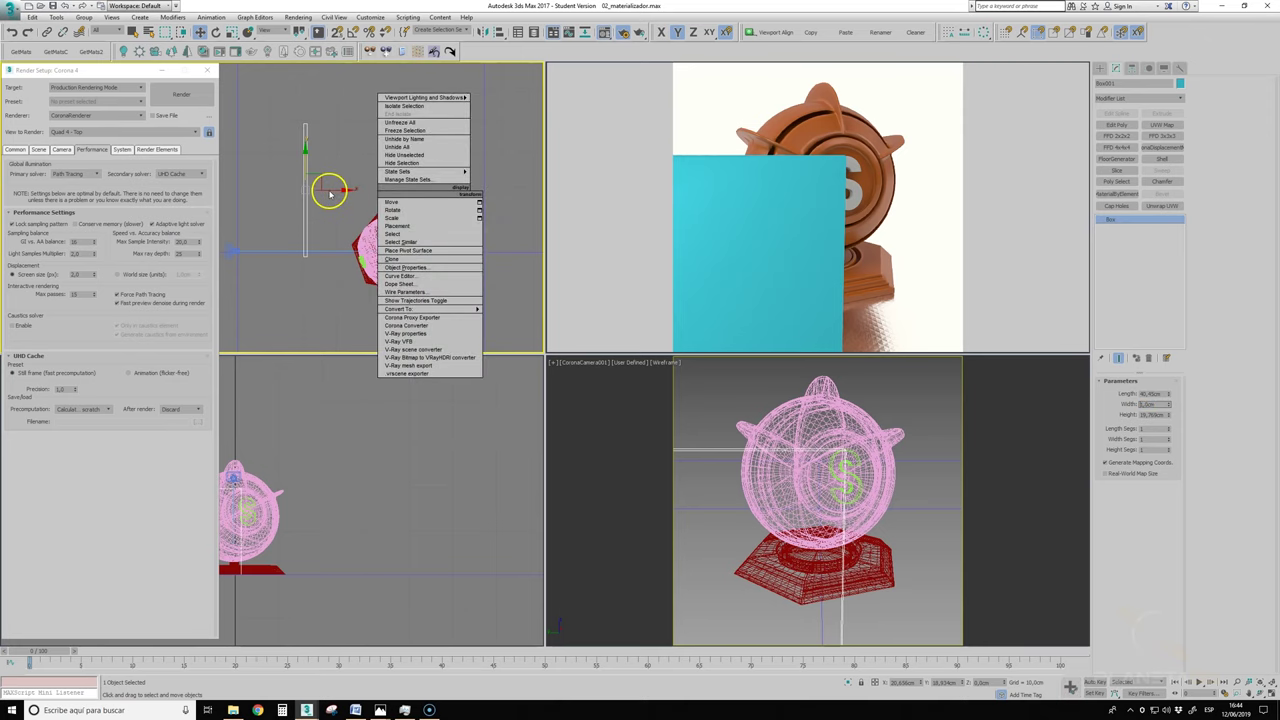
{"action": "left_click_drag", "start_coordinate": [329, 190], "coordinate": [361, 203]}
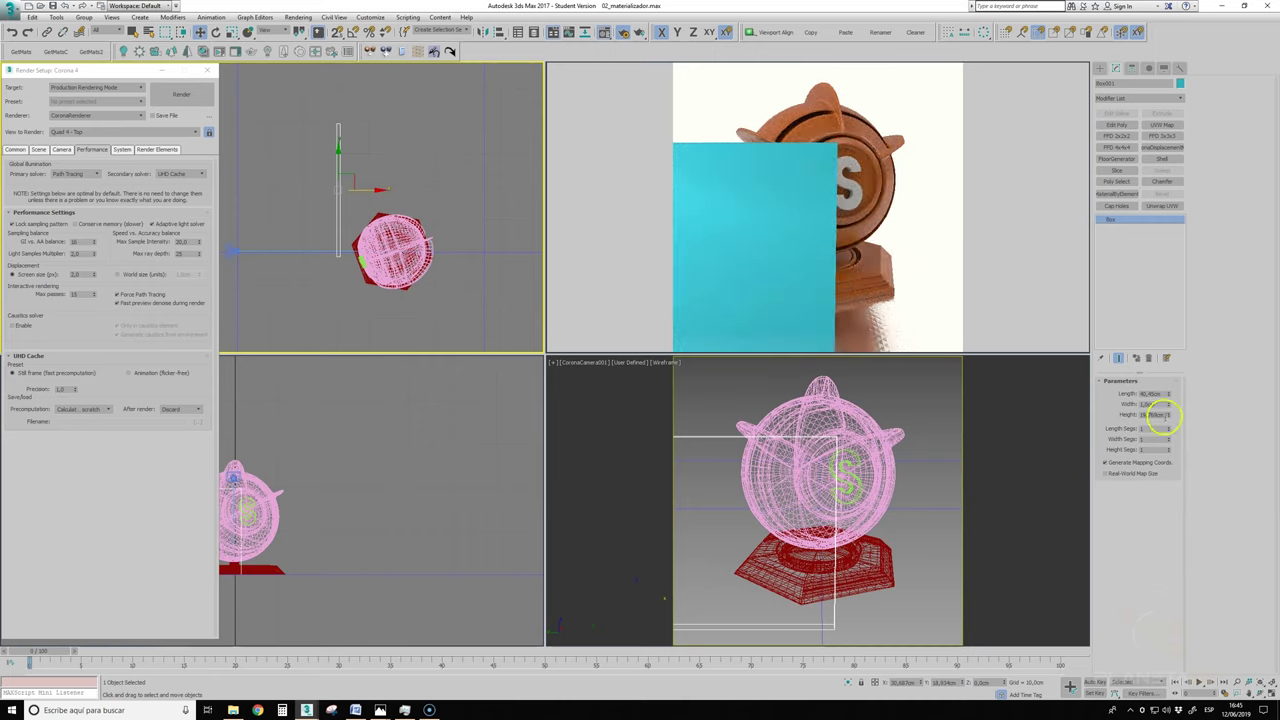
Step: Adjust the box Height, set its Length to 40 cm, and open the Material Editor
{"action": "double_click", "coordinate": [1158, 414]}
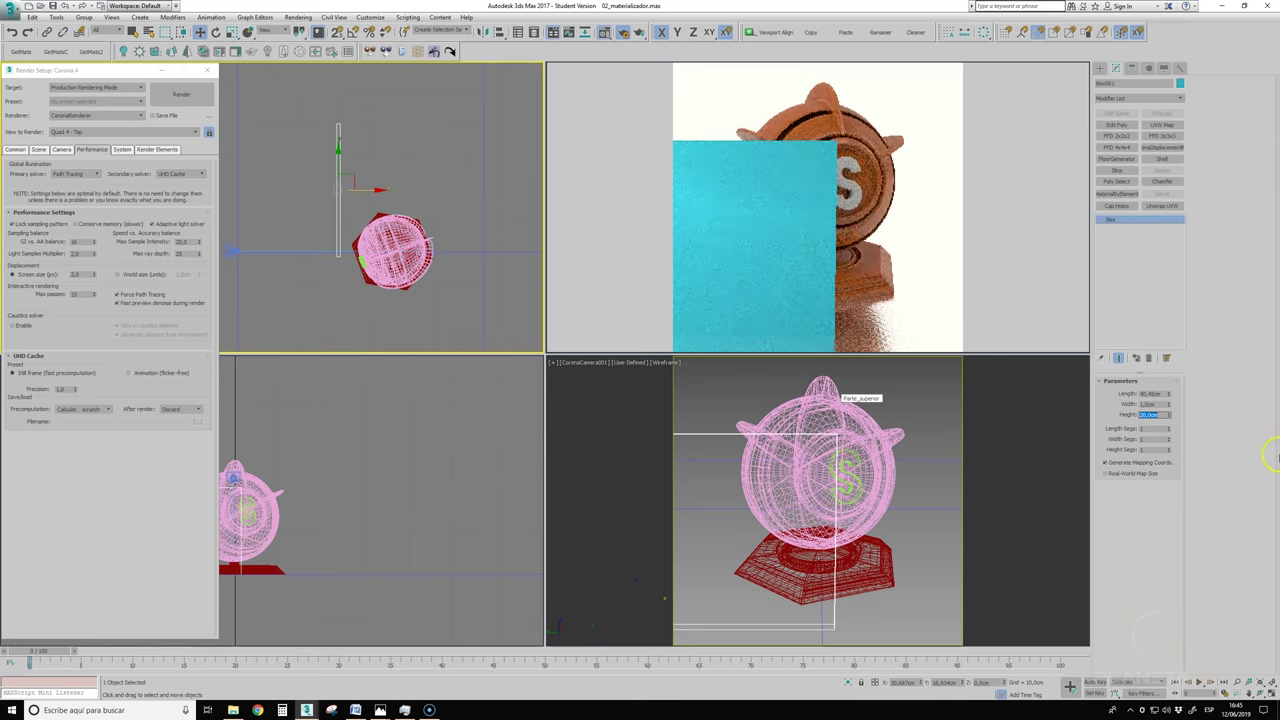
{"action": "double_click", "coordinate": [1132, 392]}
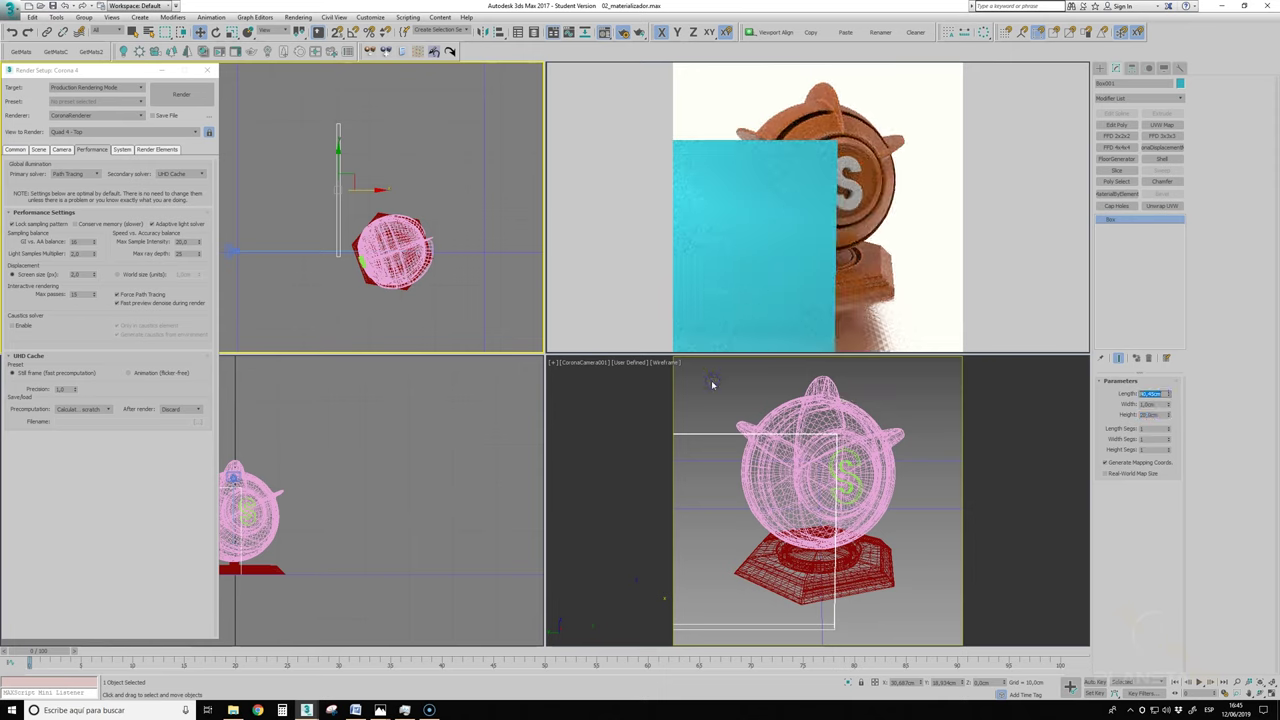
{"action": "type", "text": "80"}
{"action": "key", "text": "Return"}
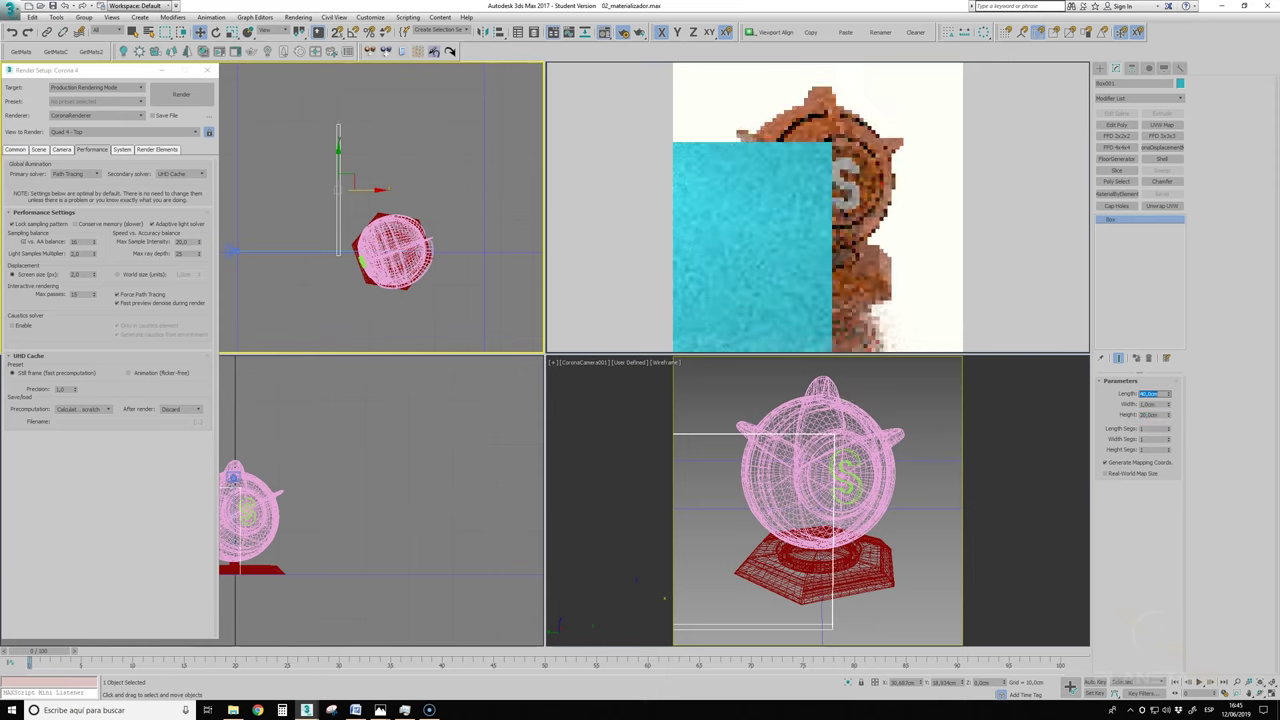
{"action": "left_click", "coordinate": [551, 263]}
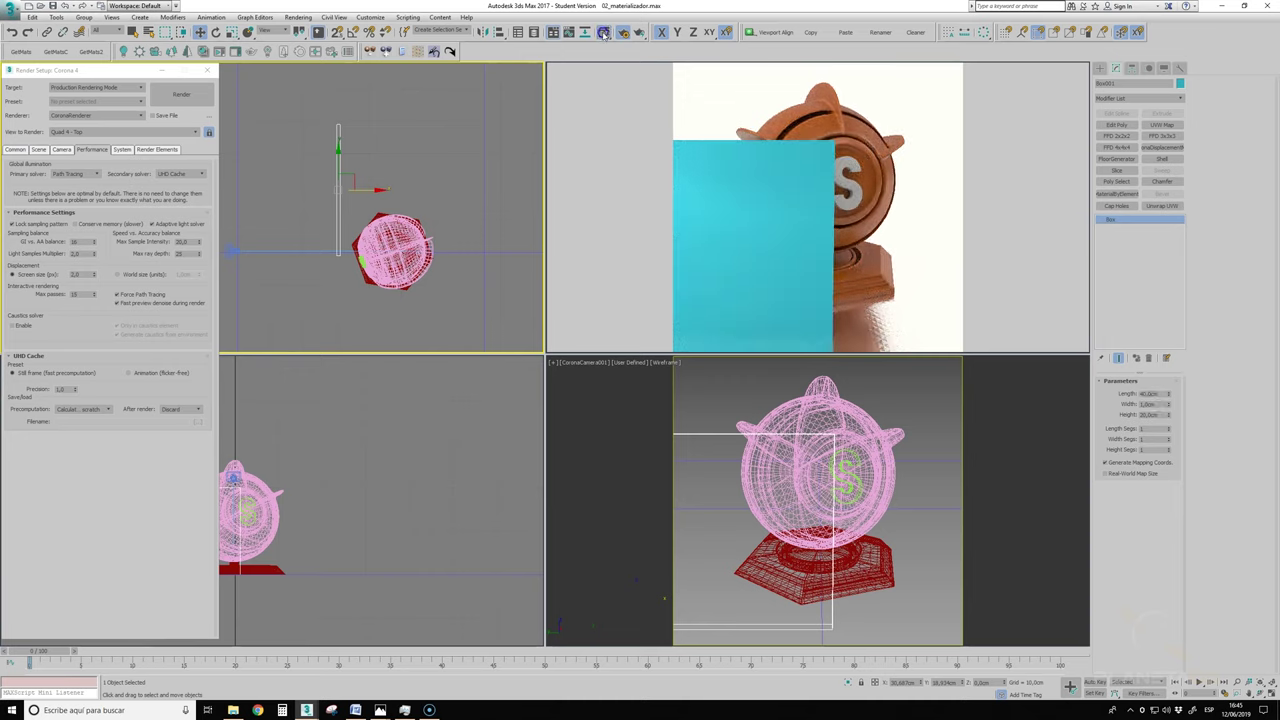
{"action": "left_click", "coordinate": [603, 32]}
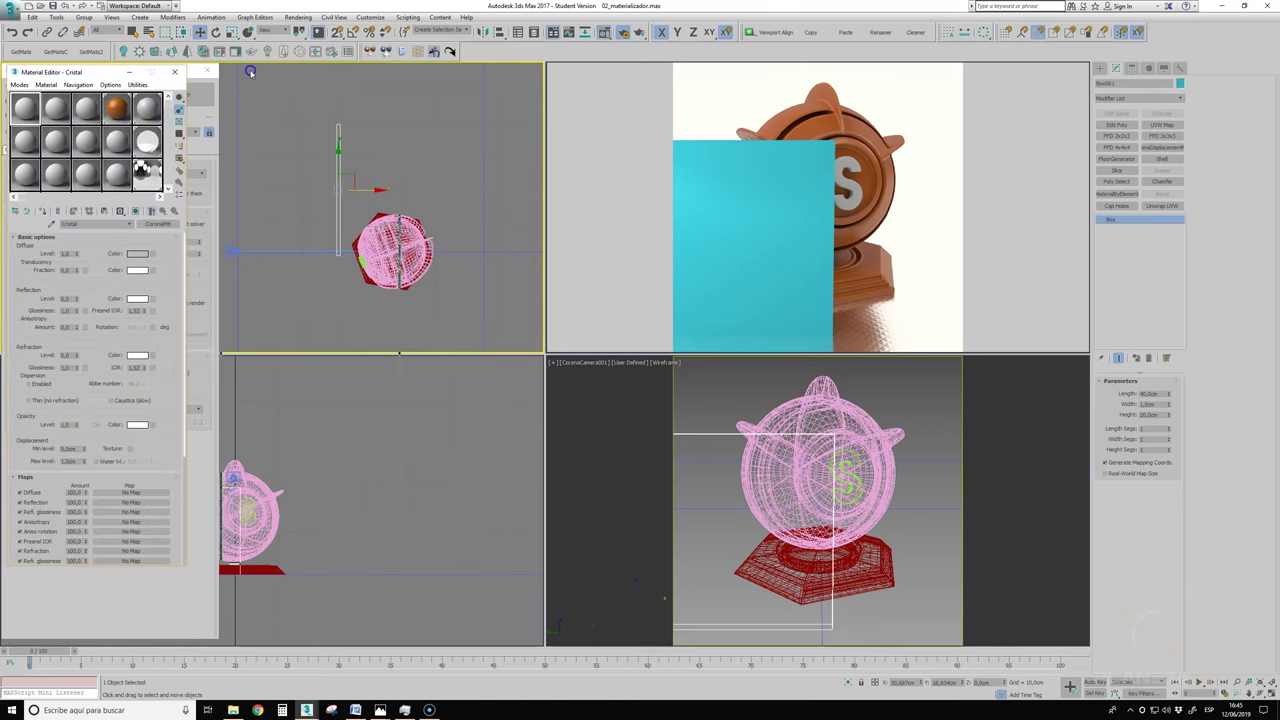
Step: Give Cristal a black diffuse, Reflection and Refraction levels of 1.0, and assign it to the box
{"action": "left_click_drag", "start_coordinate": [90, 72], "coordinate": [304, 71]}
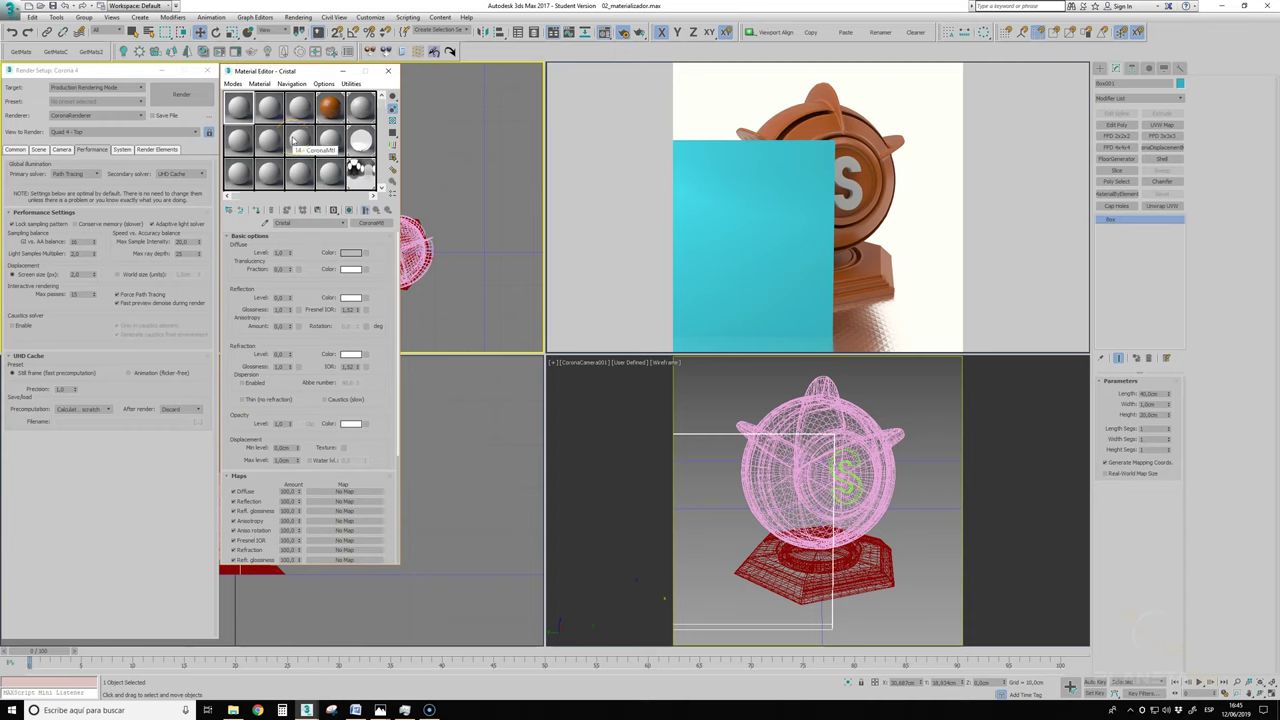
{"action": "left_click", "coordinate": [352, 252]}
{"action": "left_click_drag", "start_coordinate": [268, 104], "coordinate": [202, 104]}
{"action": "left_click", "coordinate": [245, 167]}
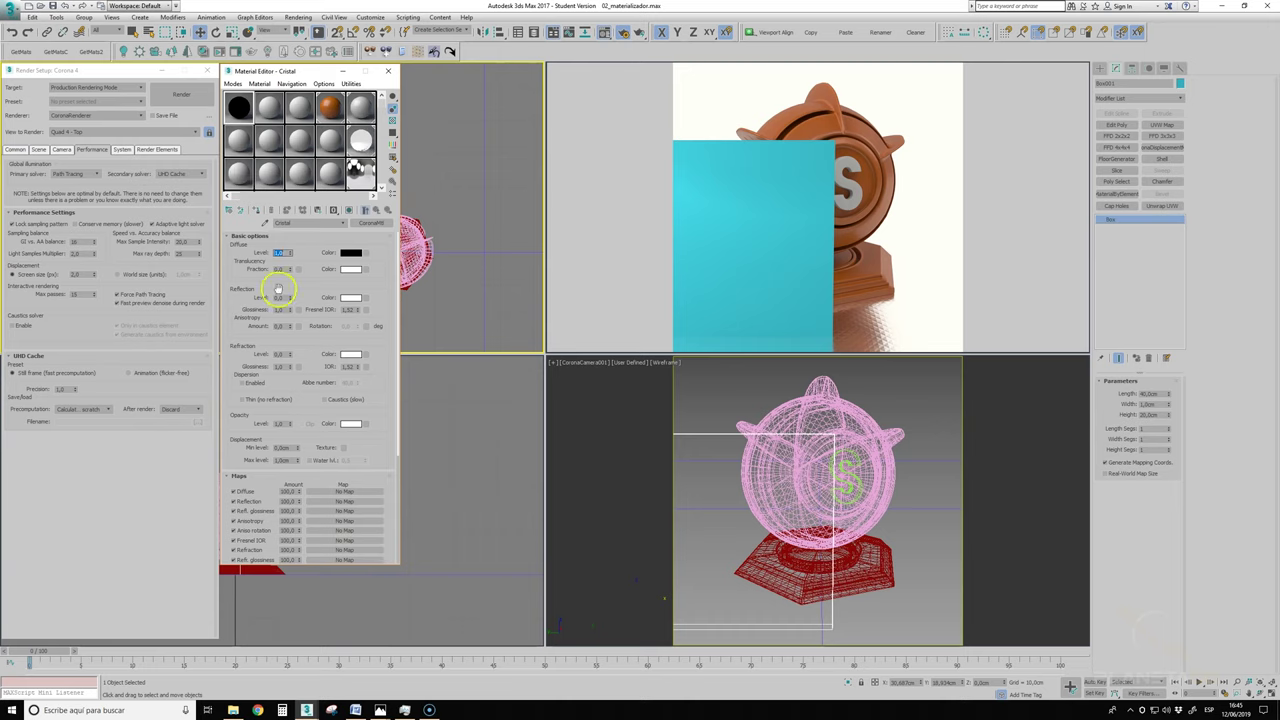
{"action": "left_click_drag", "start_coordinate": [289, 296], "coordinate": [291, 247]}
{"action": "left_click", "coordinate": [289, 355]}
{"action": "left_click_drag", "start_coordinate": [289, 356], "coordinate": [292, 260]}
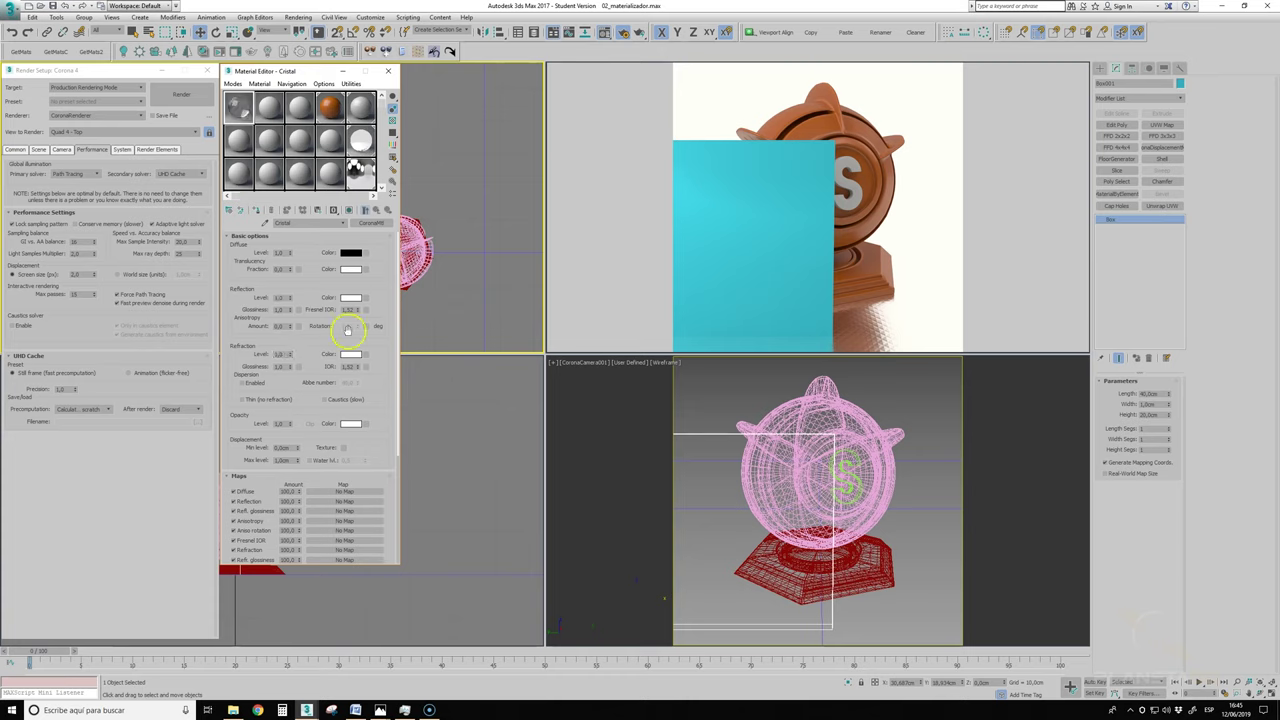
{"action": "left_click", "coordinate": [259, 211]}
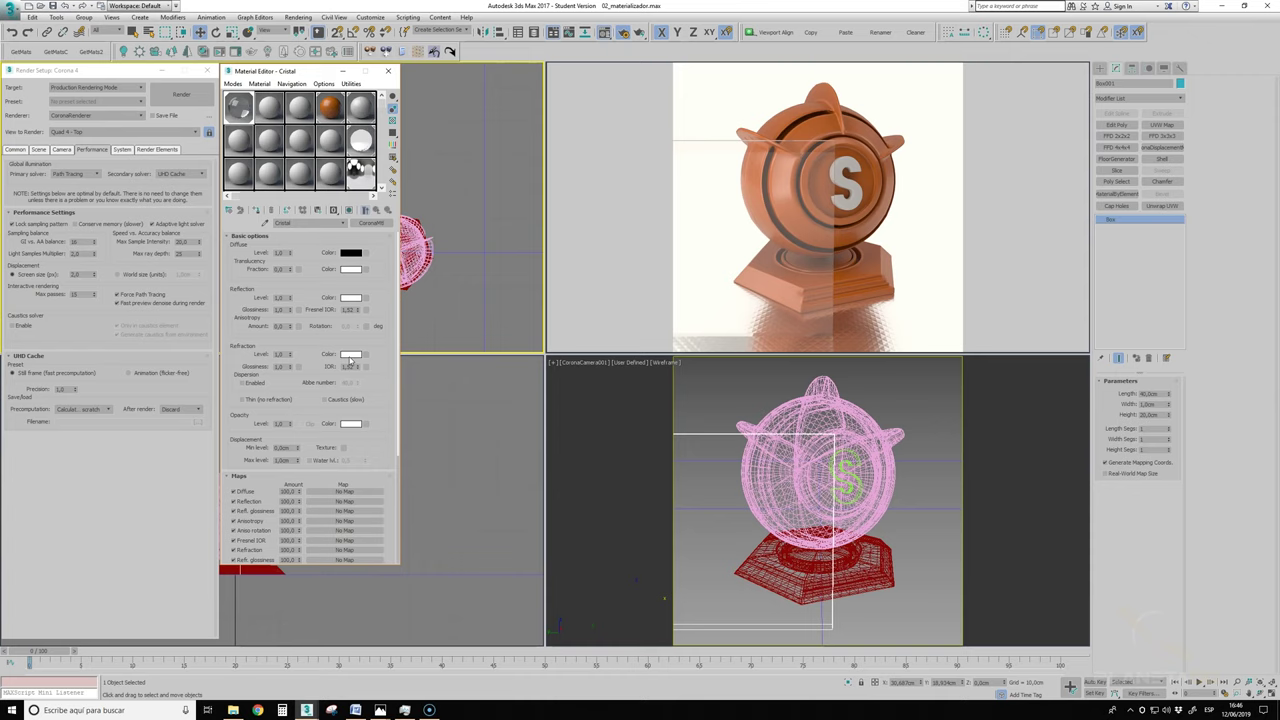
Step: Toggle the Thin glass option on Cristal and minimize the Material Editor
{"action": "left_click", "coordinate": [245, 400]}
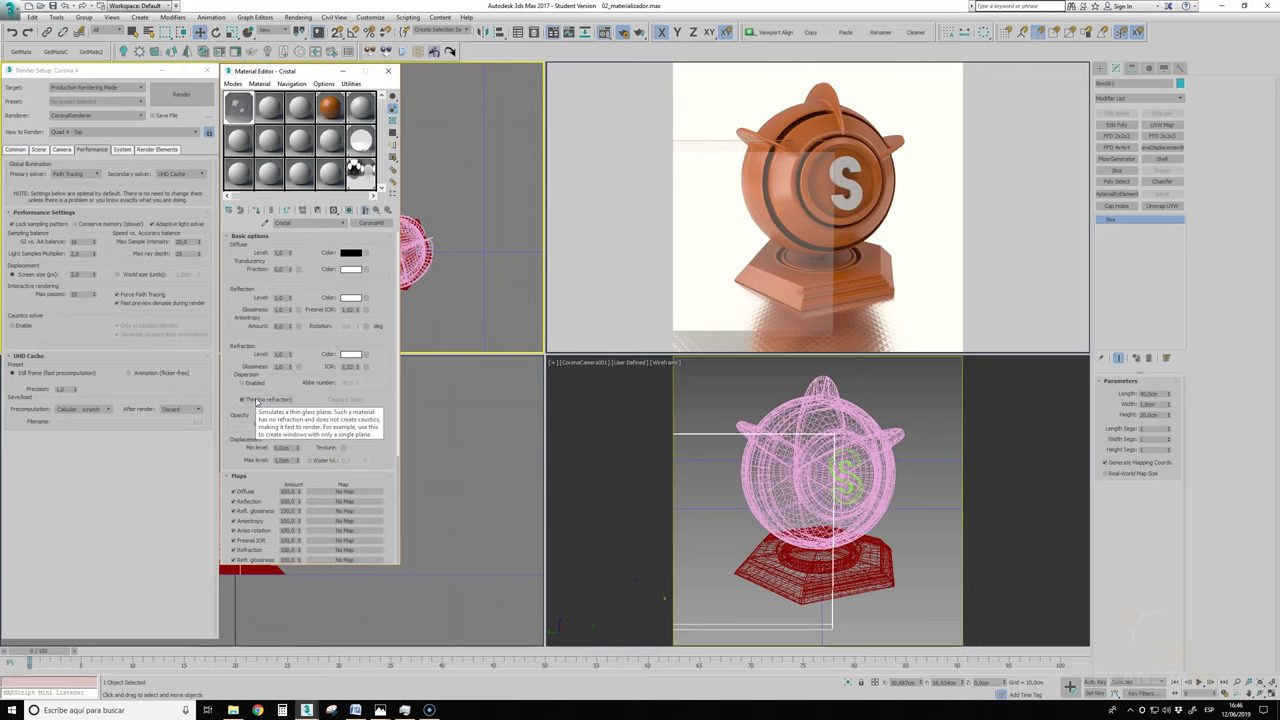
{"action": "left_click", "coordinate": [256, 400]}
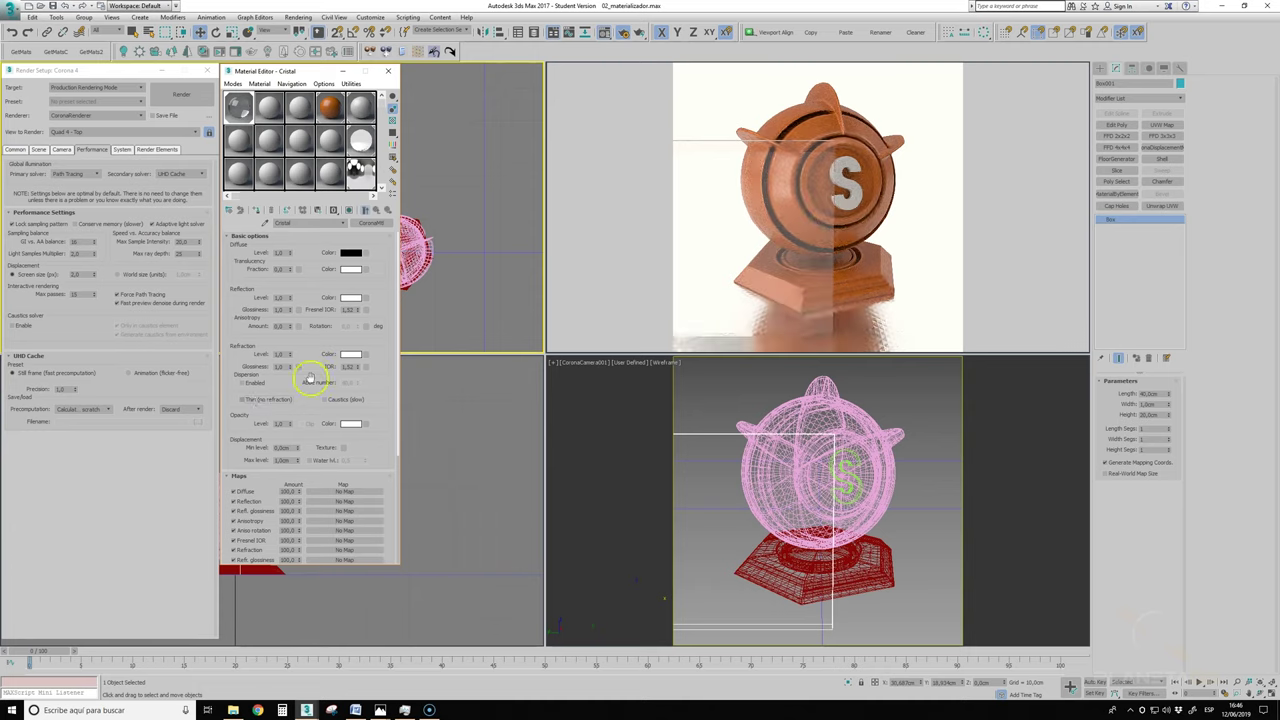
{"action": "left_click", "coordinate": [344, 74]}
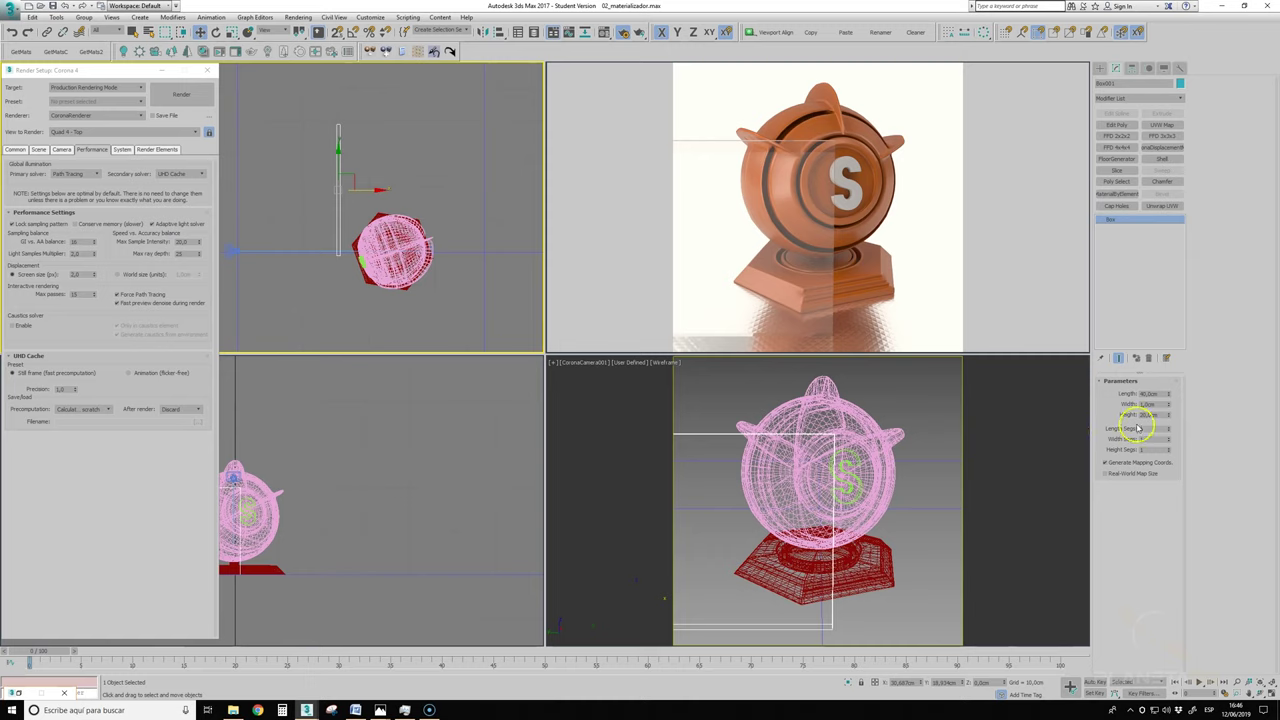
Step: Set the box Width to 1 cm and slide the pane sideways in front of the sample
{"action": "left_click", "coordinate": [1167, 405]}
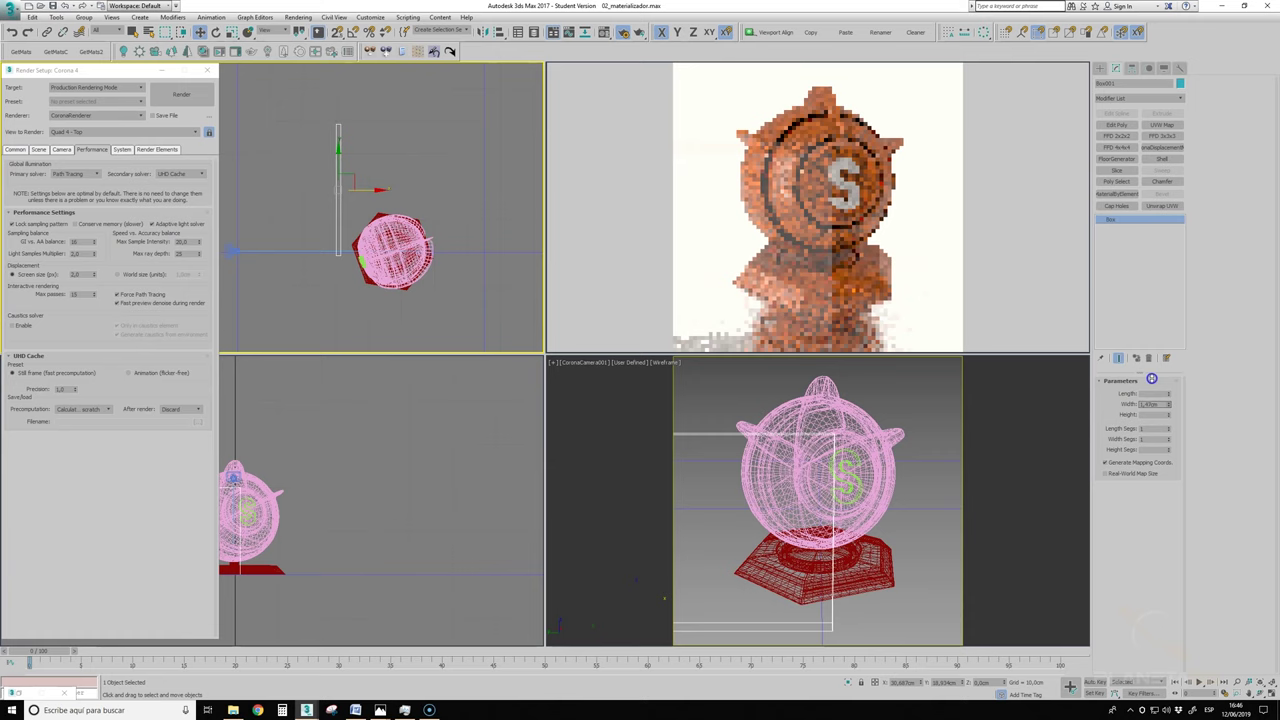
{"action": "mouse_move", "coordinate": [1133, 345]}
{"action": "left_mouse_down"}
{"action": "mouse_move", "coordinate": [1008, 599]}
{"action": "mouse_move", "coordinate": [1006, 634]}
{"action": "left_mouse_up"}
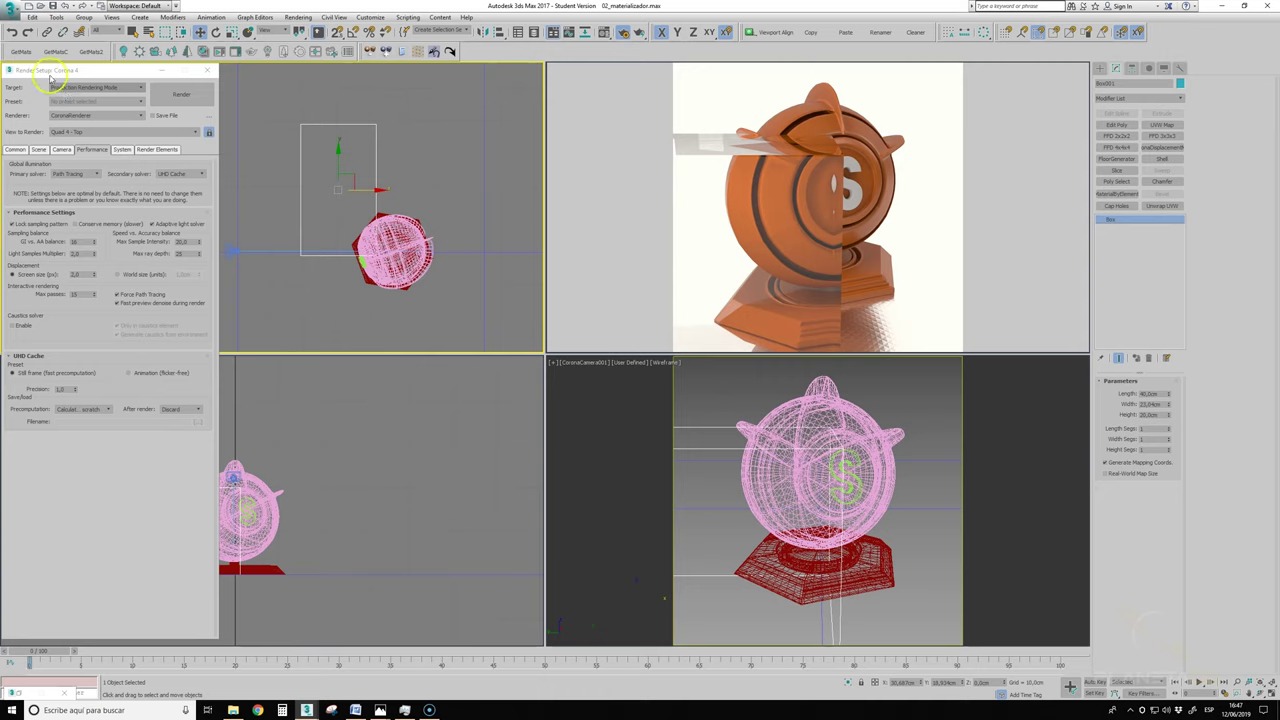
{"action": "left_click_drag", "start_coordinate": [373, 190], "coordinate": [350, 191]}
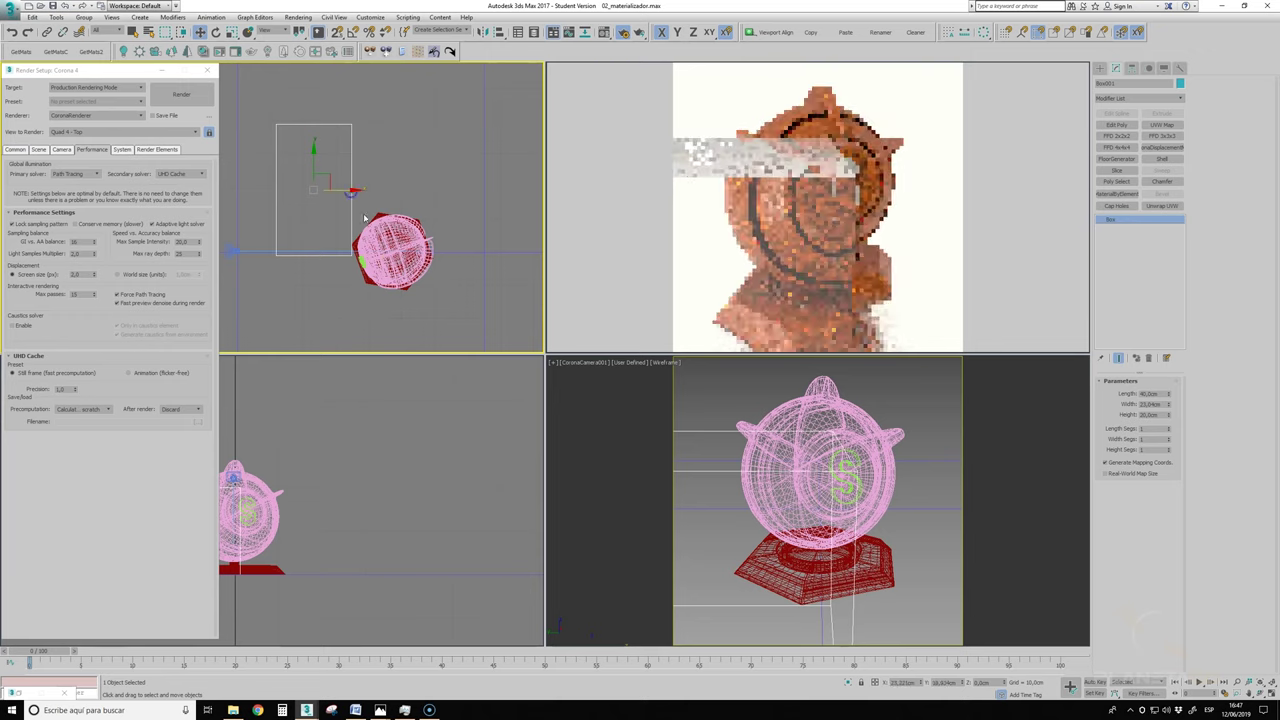
{"action": "type", "text": "1"}
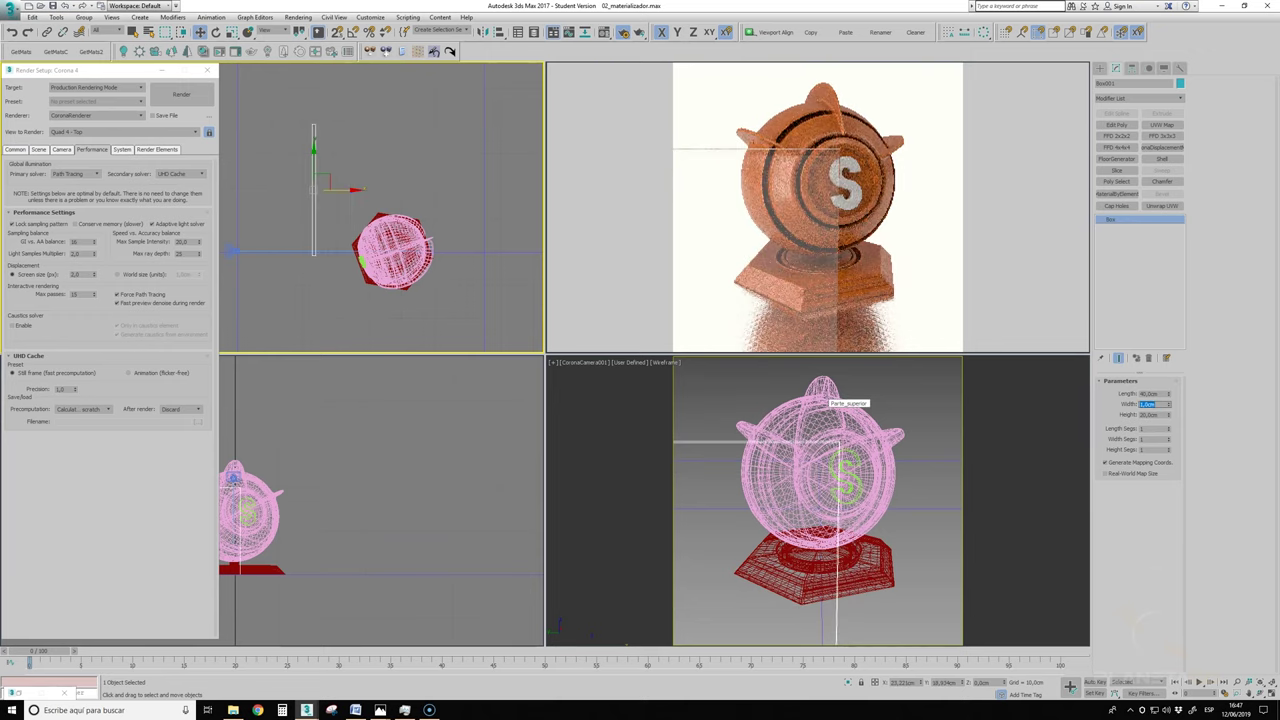
{"action": "left_click_drag", "start_coordinate": [346, 192], "coordinate": [374, 191]}
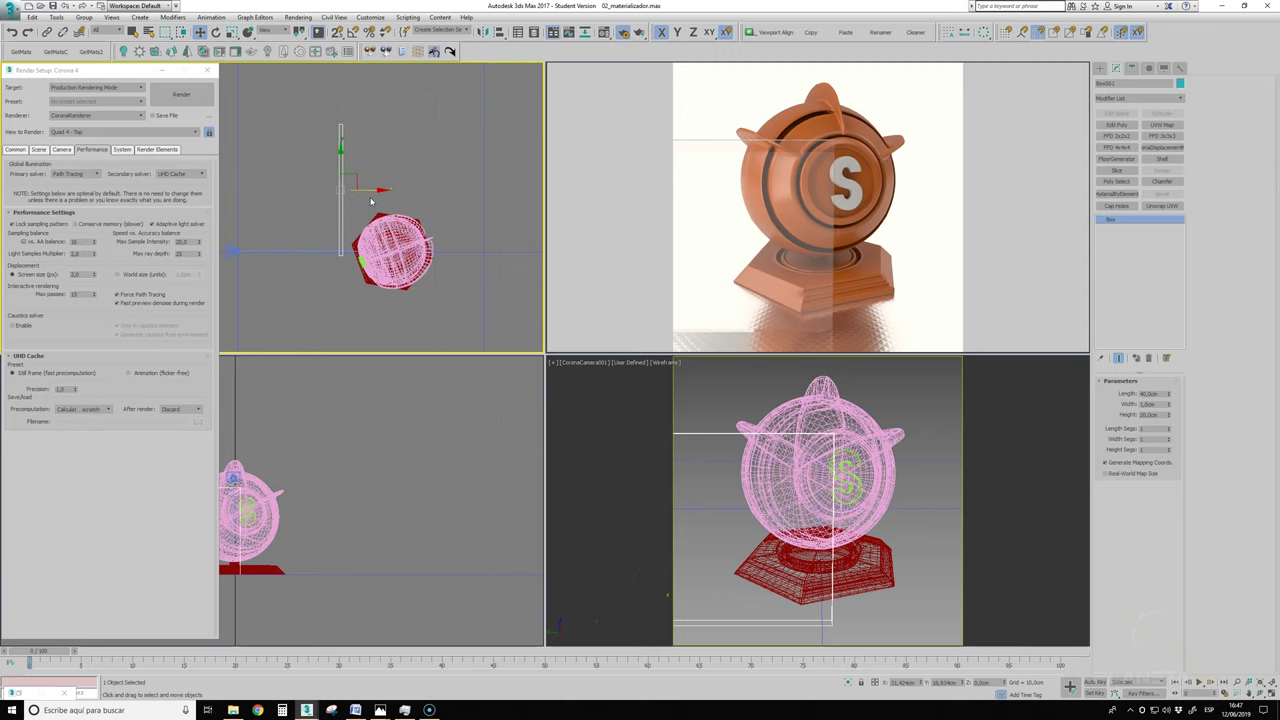
Step: Zoom in on the Corona interactive render view
{"action": "left_click", "coordinate": [646, 152]}
{"action": "mouse_move", "coordinate": [646, 152]}
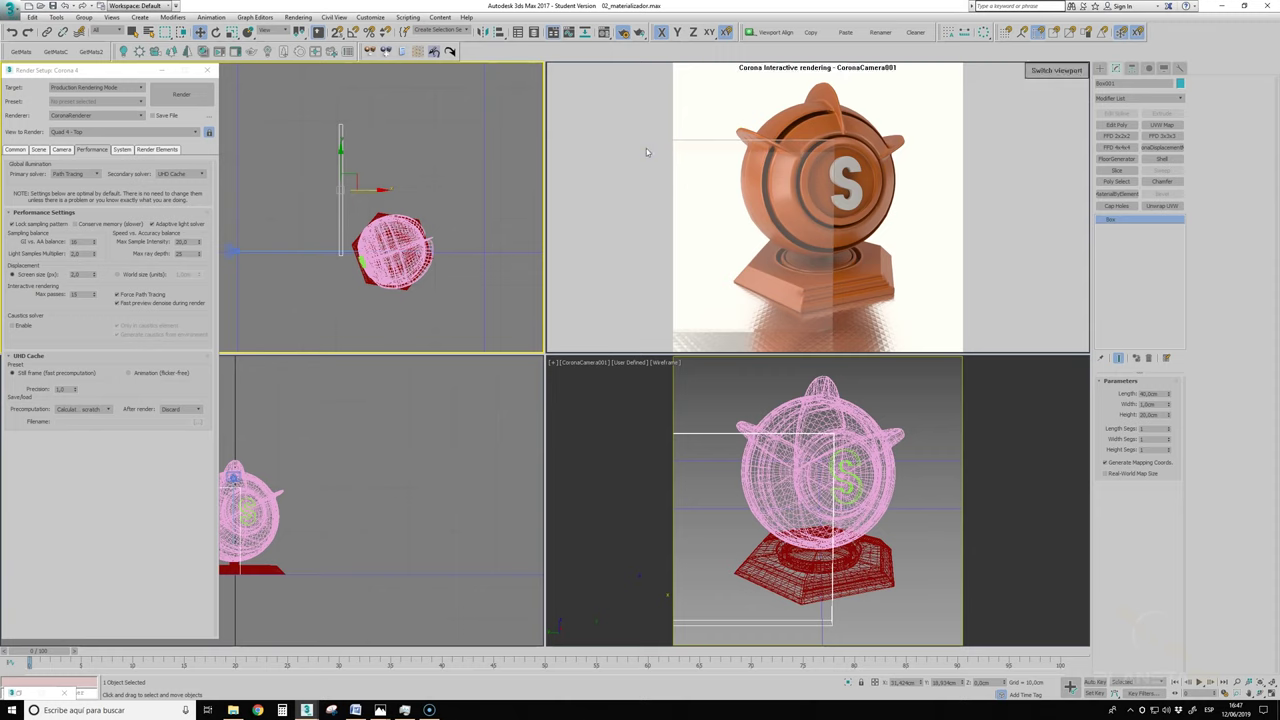
{"action": "scroll", "coordinate": [360, 263], "scroll_direction": "up", "scroll_amount": 3}
{"action": "scroll", "coordinate": [302, 243], "scroll_direction": "up", "scroll_amount": 4}
{"action": "scroll", "coordinate": [302, 243], "scroll_direction": "up", "scroll_amount": 2}
{"action": "scroll", "coordinate": [312, 240], "scroll_direction": "up", "scroll_amount": 2}
{"action": "scroll", "coordinate": [300, 236], "scroll_direction": "up", "scroll_amount": 1}
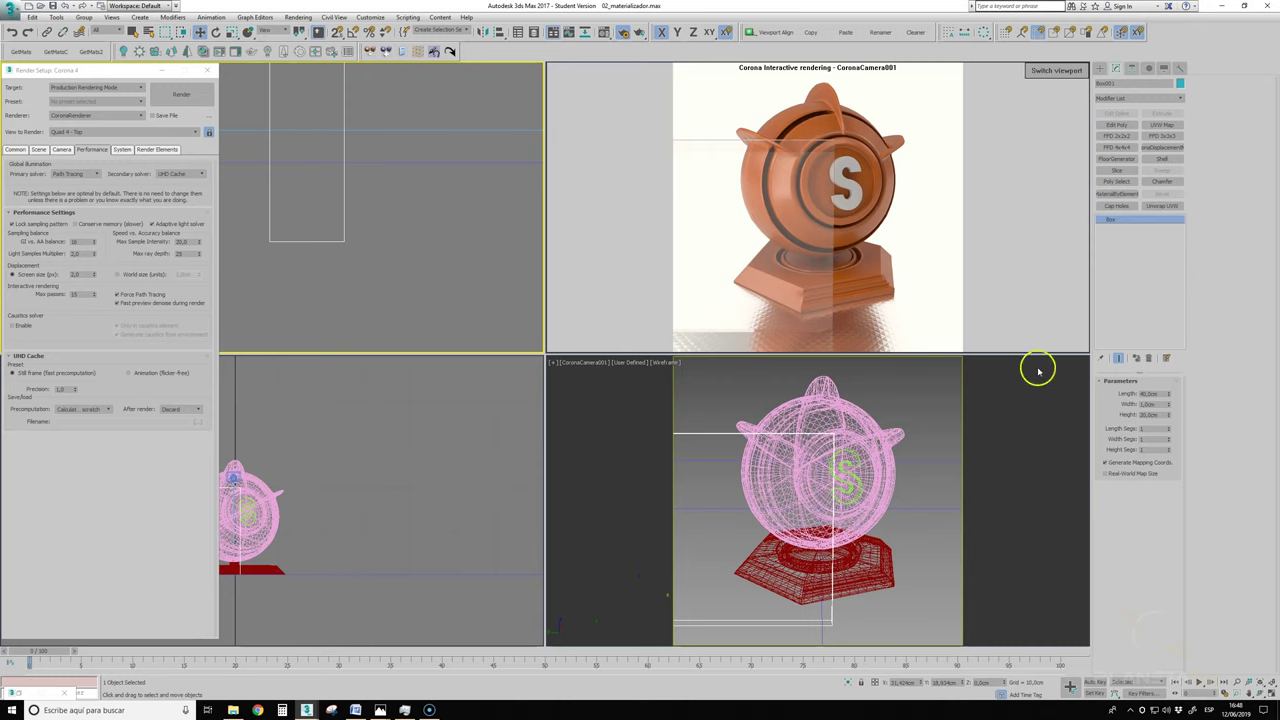
Step: Add a Chamfer modifier with Amount 0,1 and toggle it off and on to compare
{"action": "left_click", "coordinate": [1162, 181]}
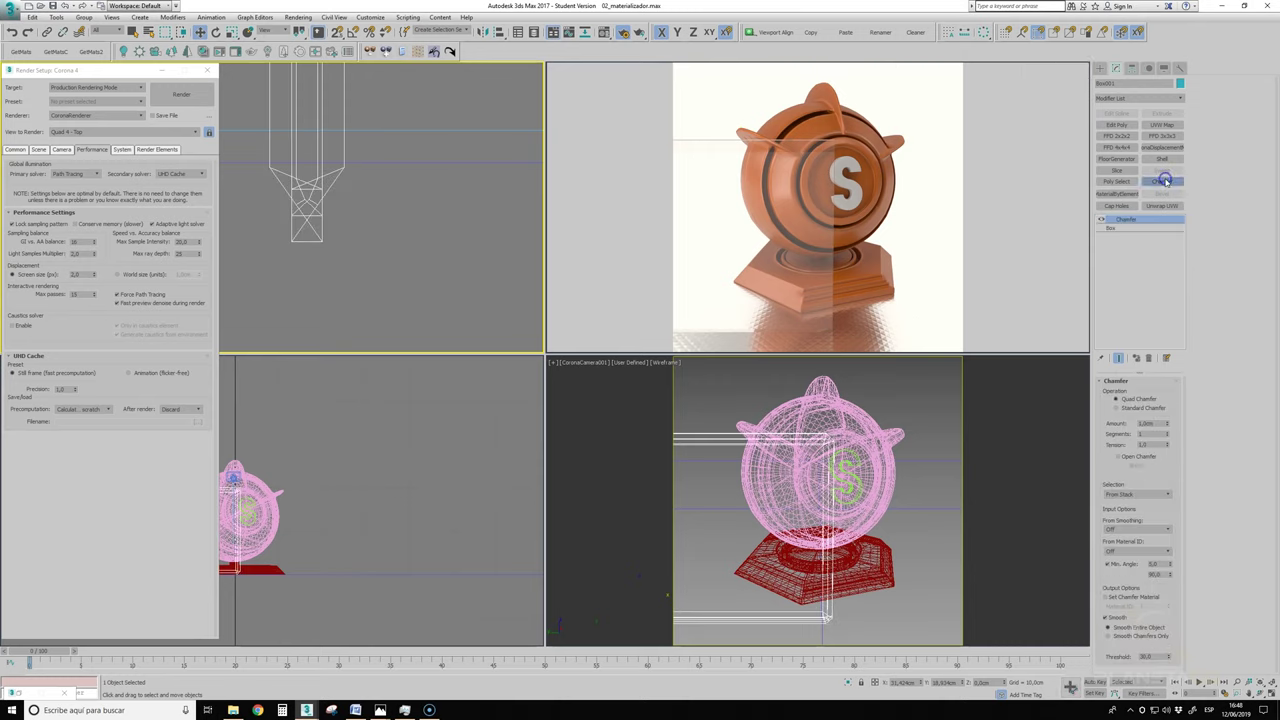
{"action": "left_click", "coordinate": [1158, 423]}
{"action": "type", "text": "0,1"}
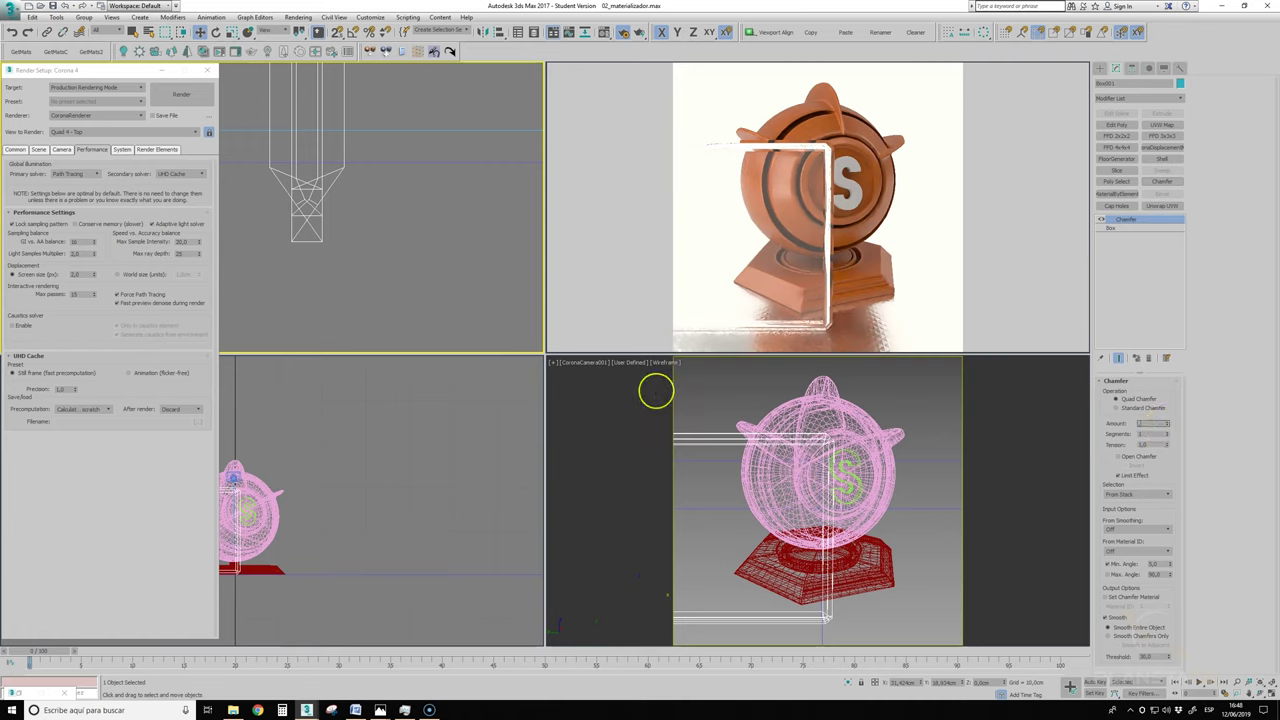
{"action": "key", "text": "Return"}
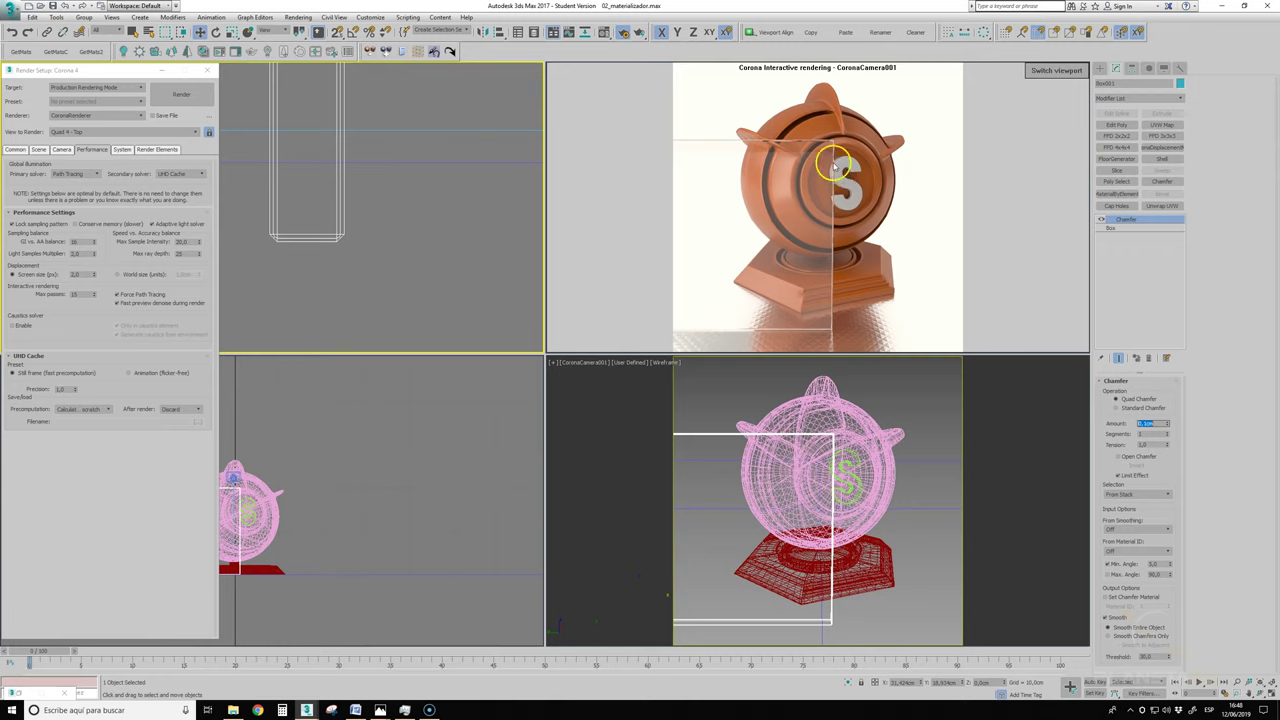
{"action": "left_click", "coordinate": [1102, 219]}
{"action": "left_click", "coordinate": [1101, 219]}
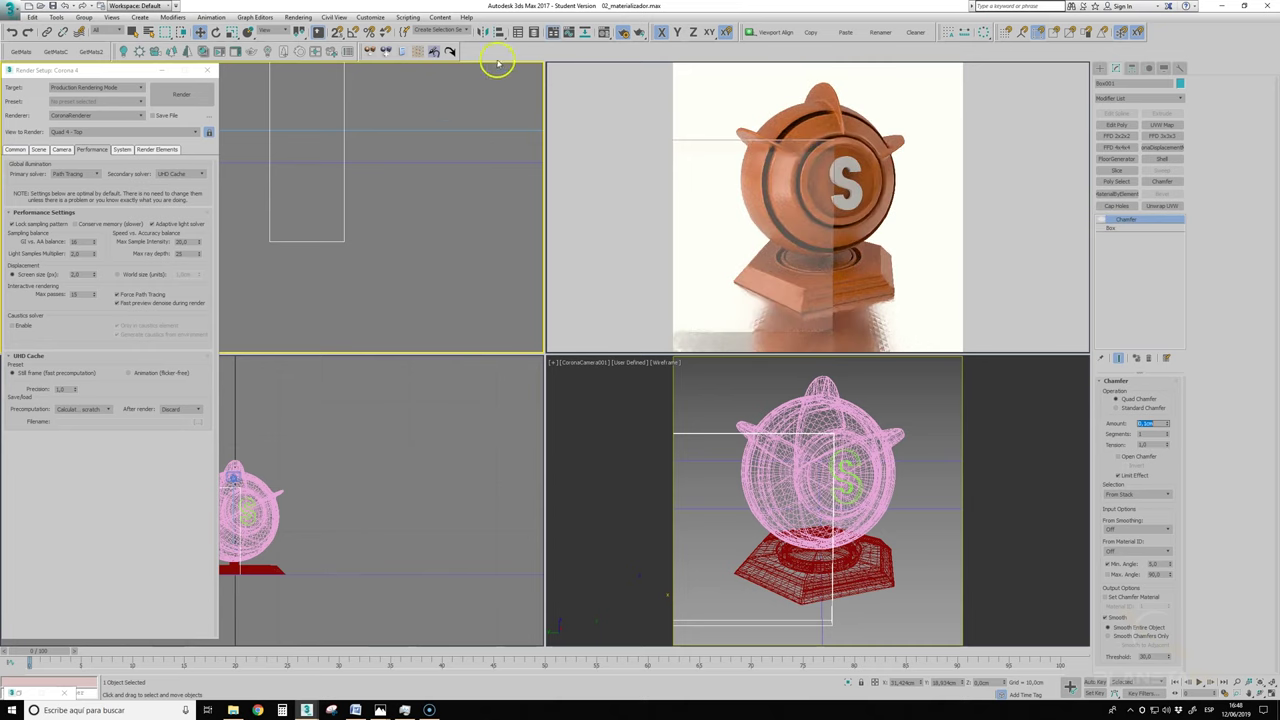
Step: Put a CoronaRoundEdges map with radius 1 in Cristal's bump slot and dolly the camera close
{"action": "left_click", "coordinate": [605, 33]}
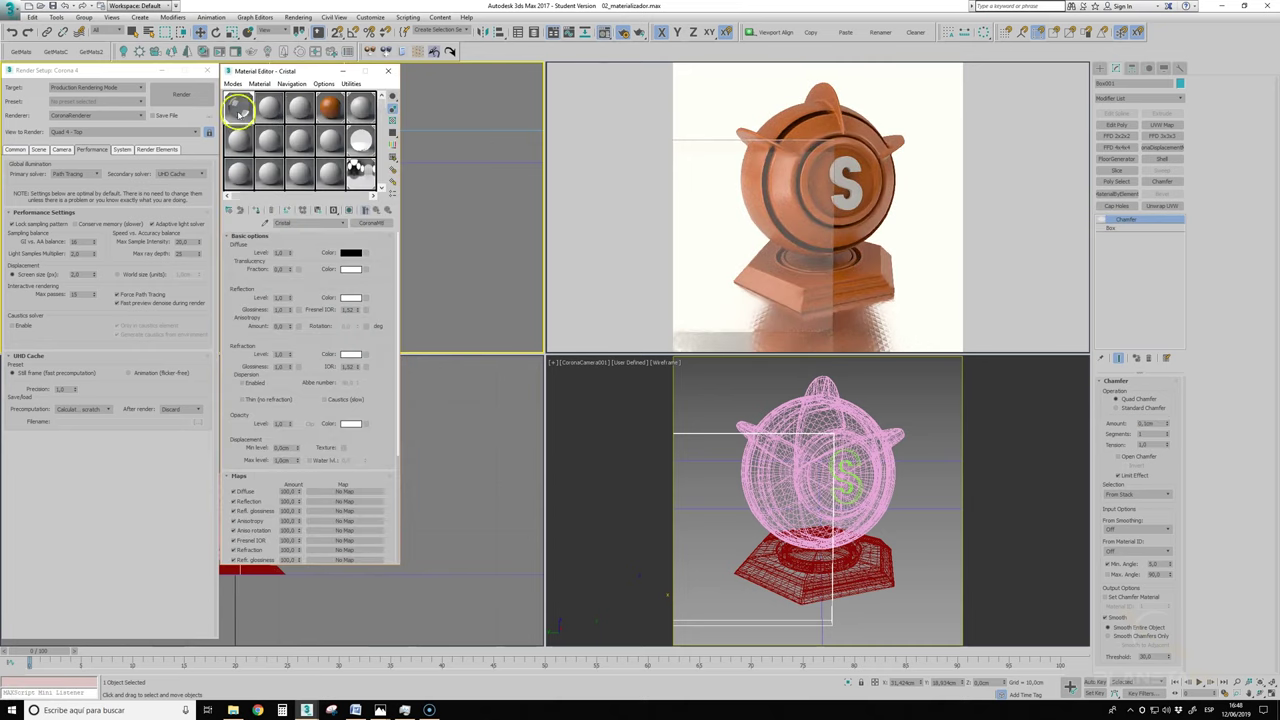
{"action": "scroll", "coordinate": [375, 326], "scroll_direction": "down", "scroll_amount": 5}
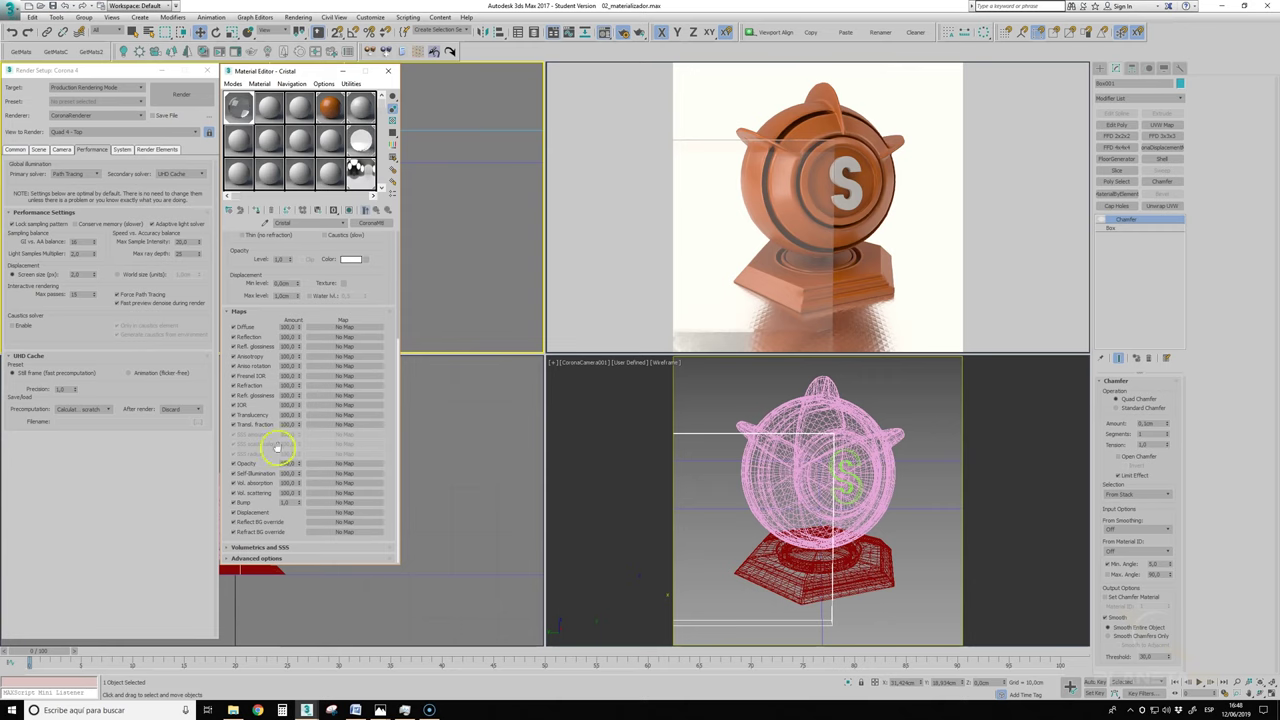
{"action": "left_click", "coordinate": [331, 500]}
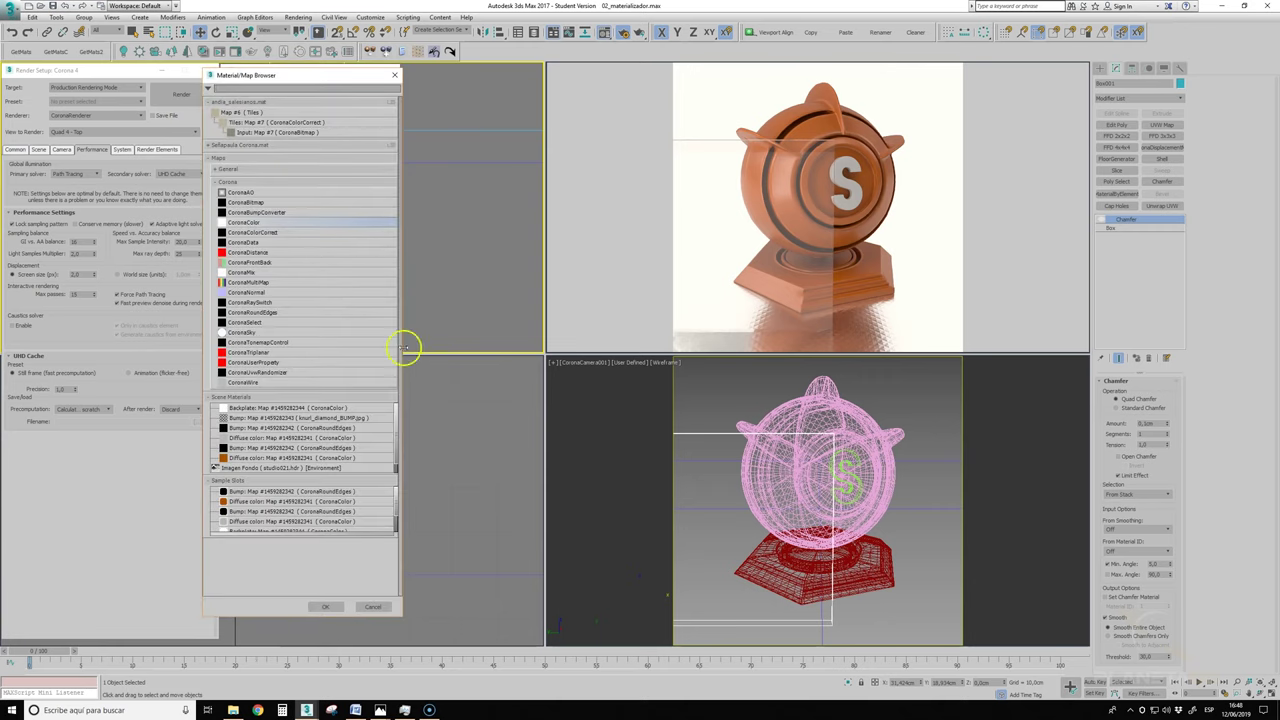
{"action": "double_click", "coordinate": [262, 312]}
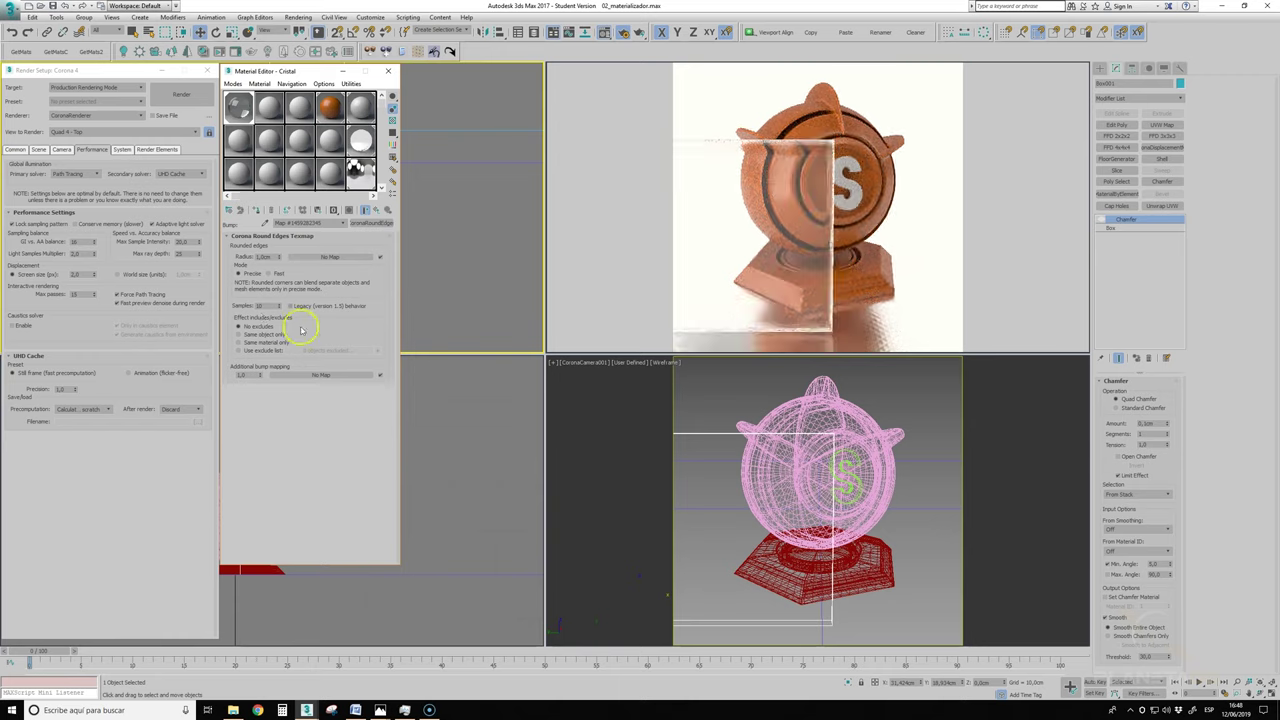
{"action": "double_click", "coordinate": [266, 256]}
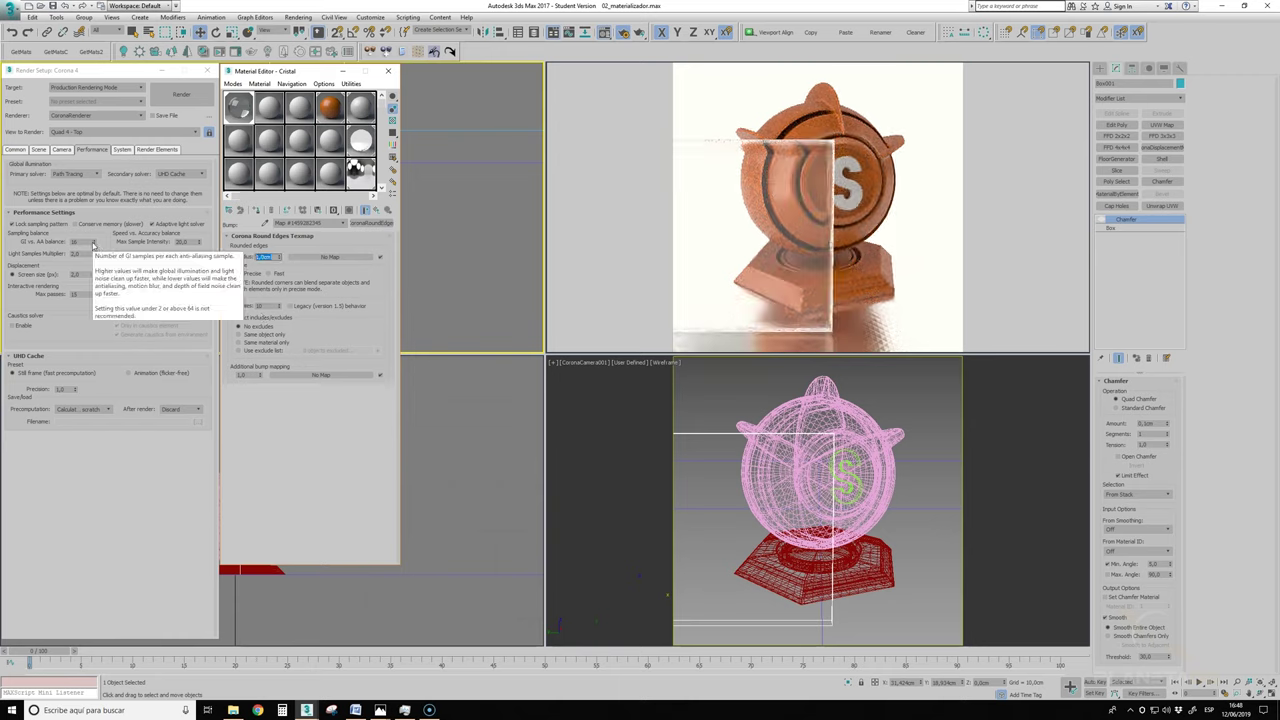
{"action": "type", "text": "1"}
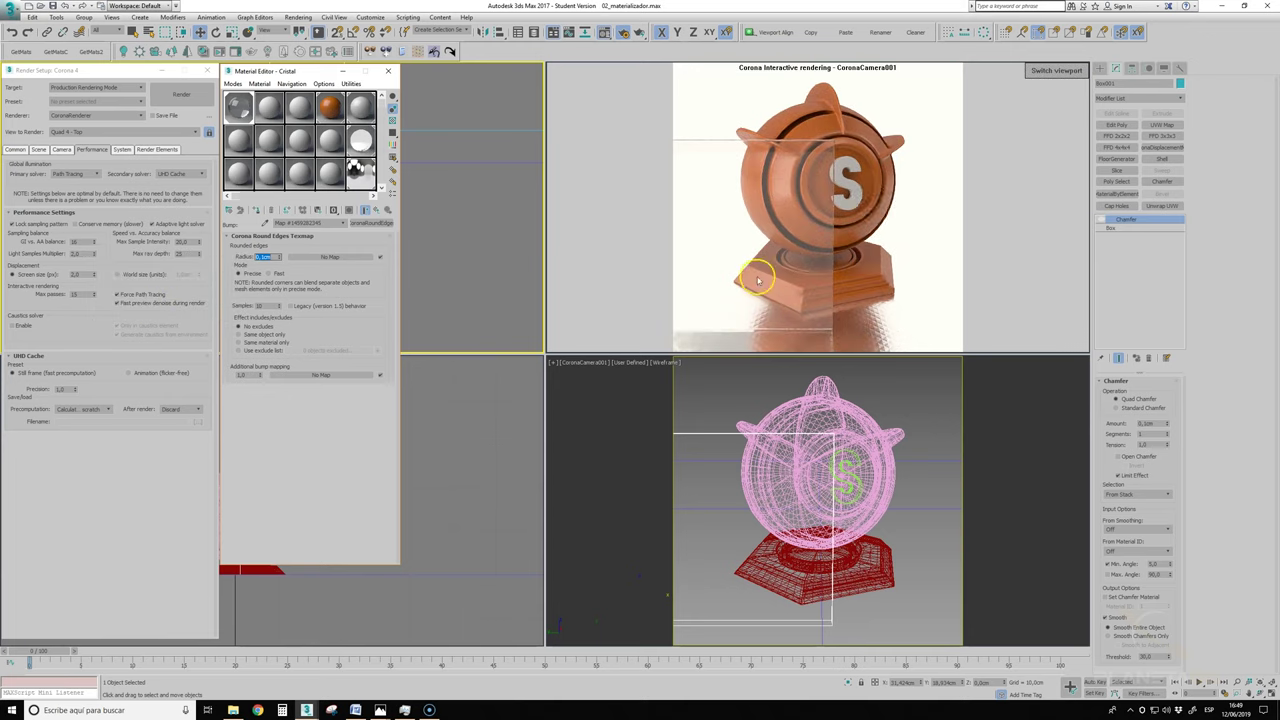
{"action": "mouse_move", "coordinate": [873, 207]}
{"action": "left_click", "coordinate": [1245, 683]}
{"action": "mouse_move", "coordinate": [810, 500]}
{"action": "left_mouse_down"}
{"action": "mouse_move", "coordinate": [806, 461]}
{"action": "mouse_move", "coordinate": [837, 490]}
{"action": "mouse_move", "coordinate": [826, 491]}
{"action": "left_mouse_up"}
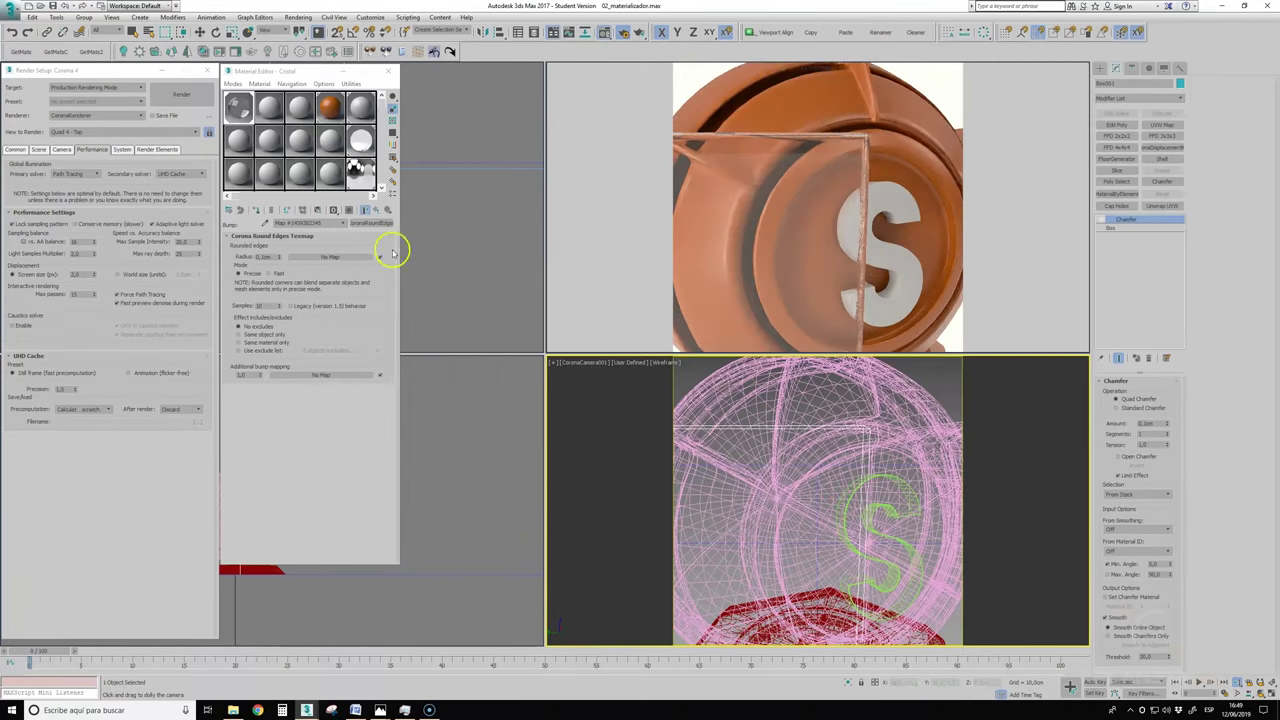
Step: Return to the Cristal material, toggle the chamfer, and undo back to the full camera view
{"action": "left_click", "coordinate": [347, 237]}
{"action": "left_click", "coordinate": [364, 209]}
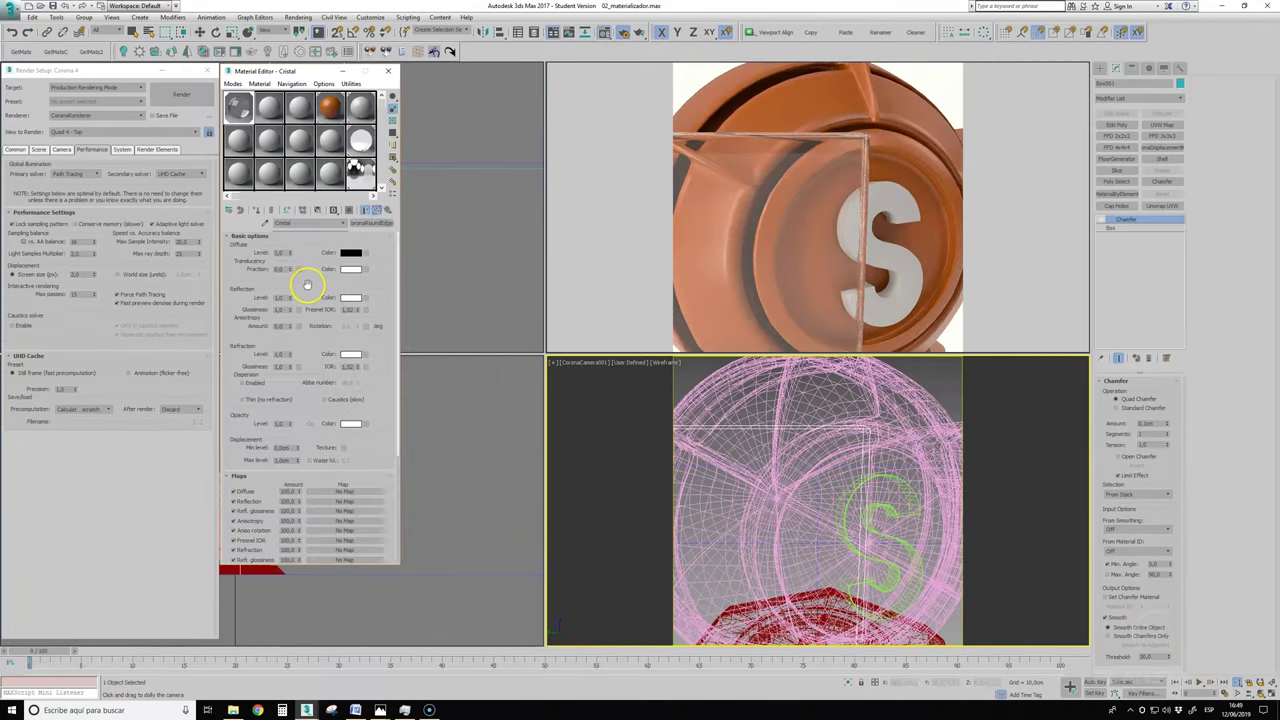
{"action": "scroll", "coordinate": [328, 399], "scroll_direction": "down", "scroll_amount": 1}
{"action": "scroll", "coordinate": [328, 399], "scroll_direction": "down", "scroll_amount": 3}
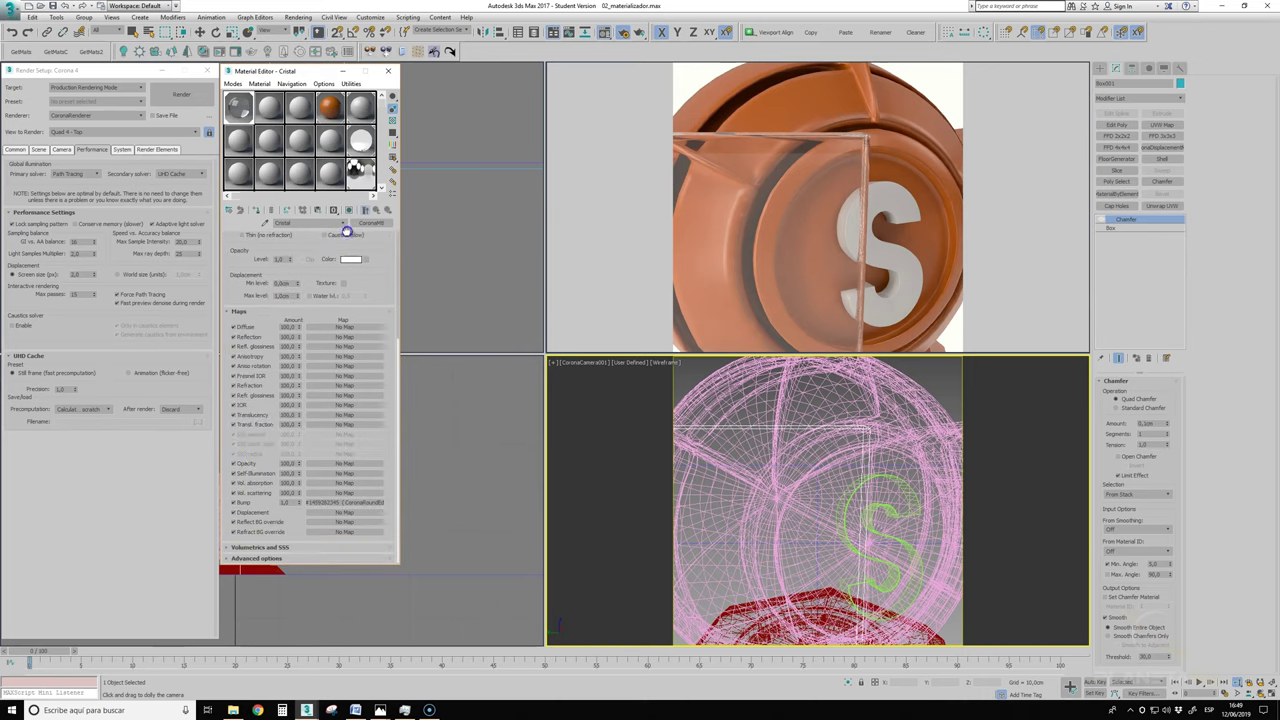
{"action": "left_click", "coordinate": [234, 502]}
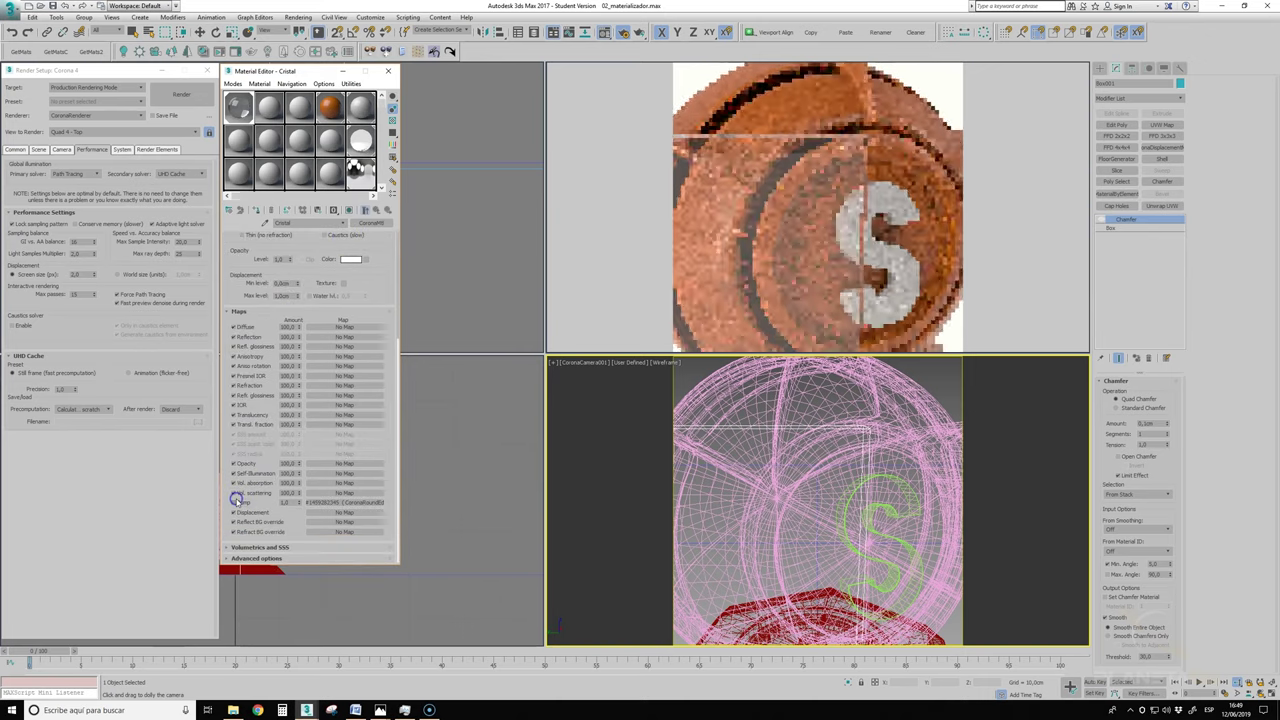
{"action": "left_click", "coordinate": [1101, 220]}
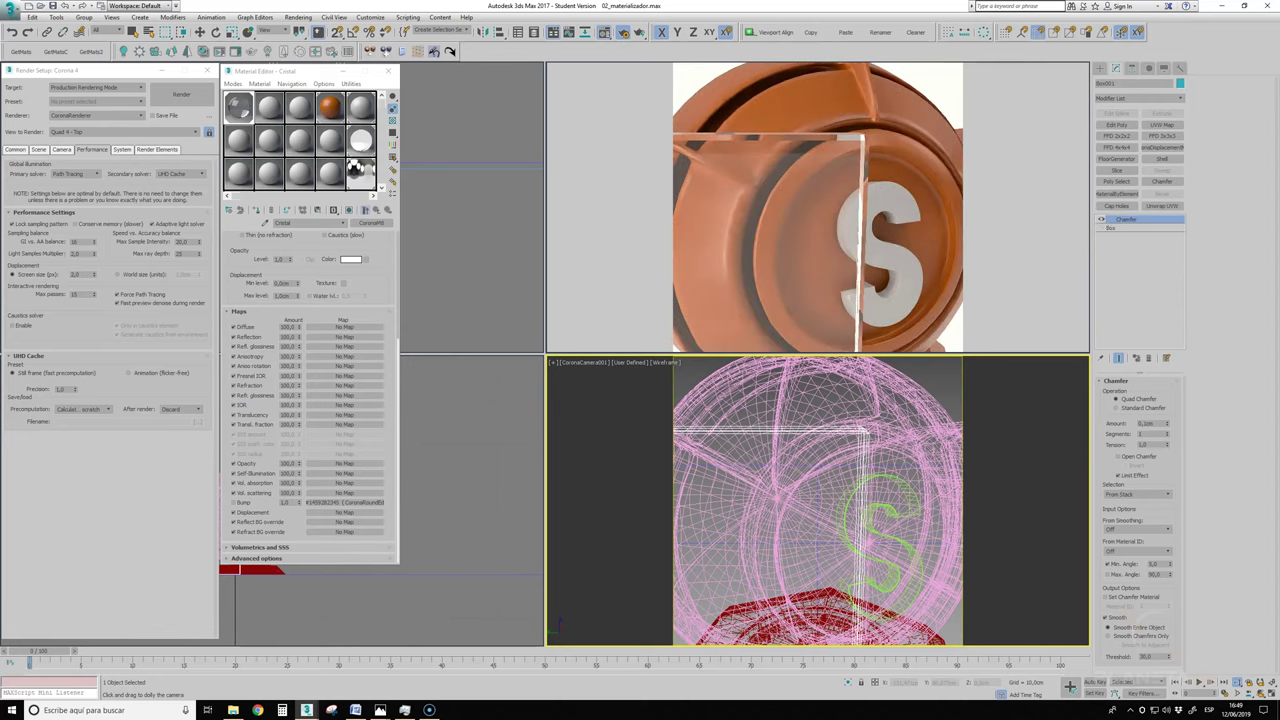
{"action": "left_click", "coordinate": [62, 6]}
{"action": "left_click", "coordinate": [62, 6]}
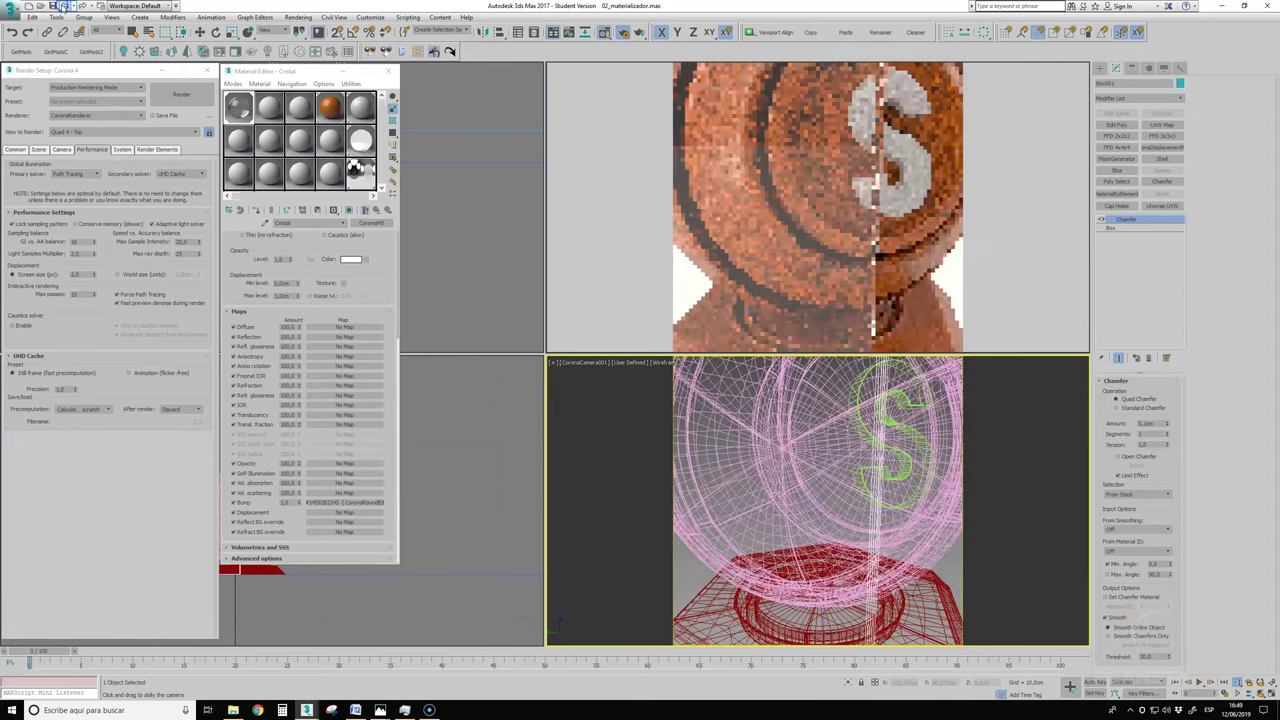
{"action": "left_click", "coordinate": [62, 6]}
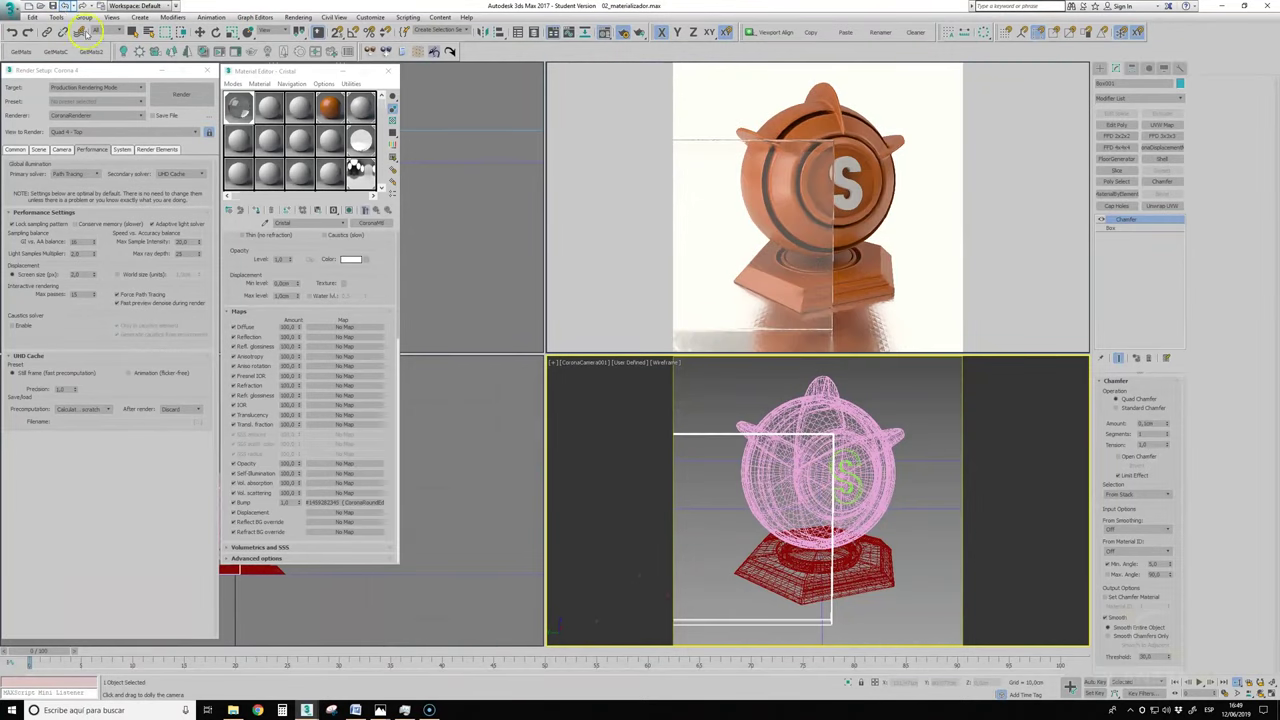
Step: Clear the round-edges map from Cristal's Bump slot
{"action": "right_click", "coordinate": [314, 503]}
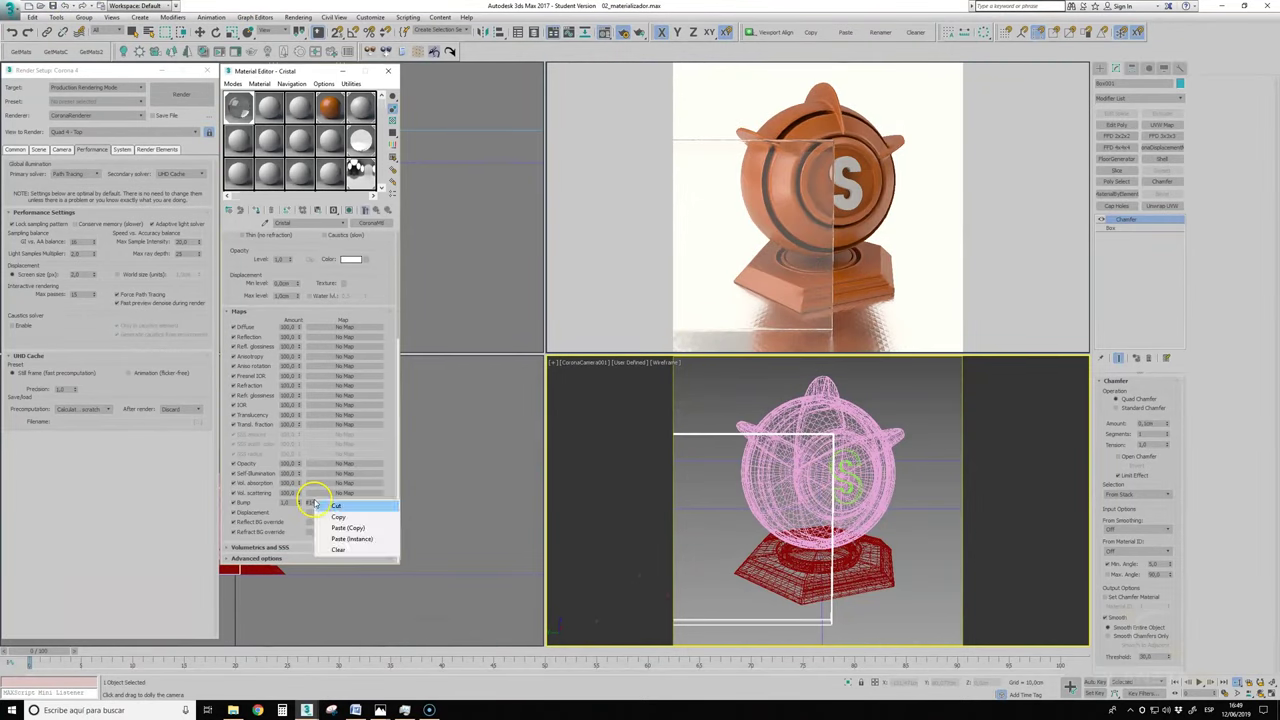
{"action": "left_click", "coordinate": [350, 538]}
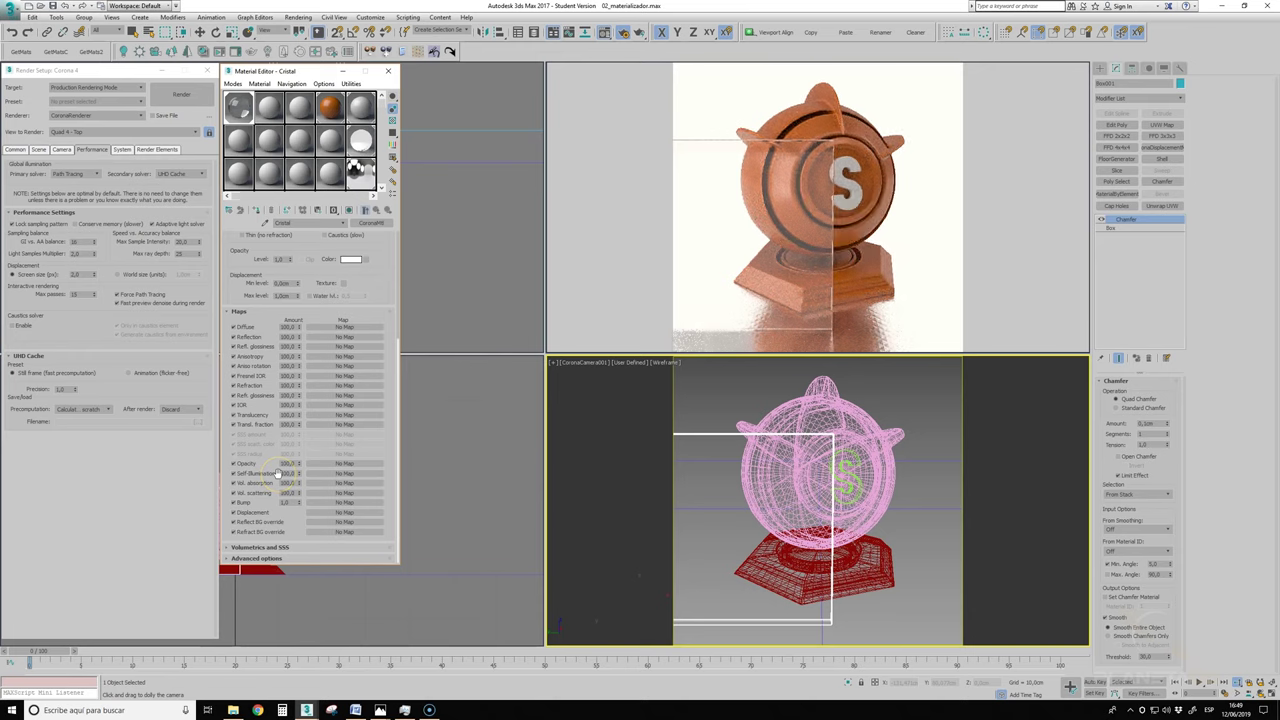
{"action": "left_click", "coordinate": [281, 504]}
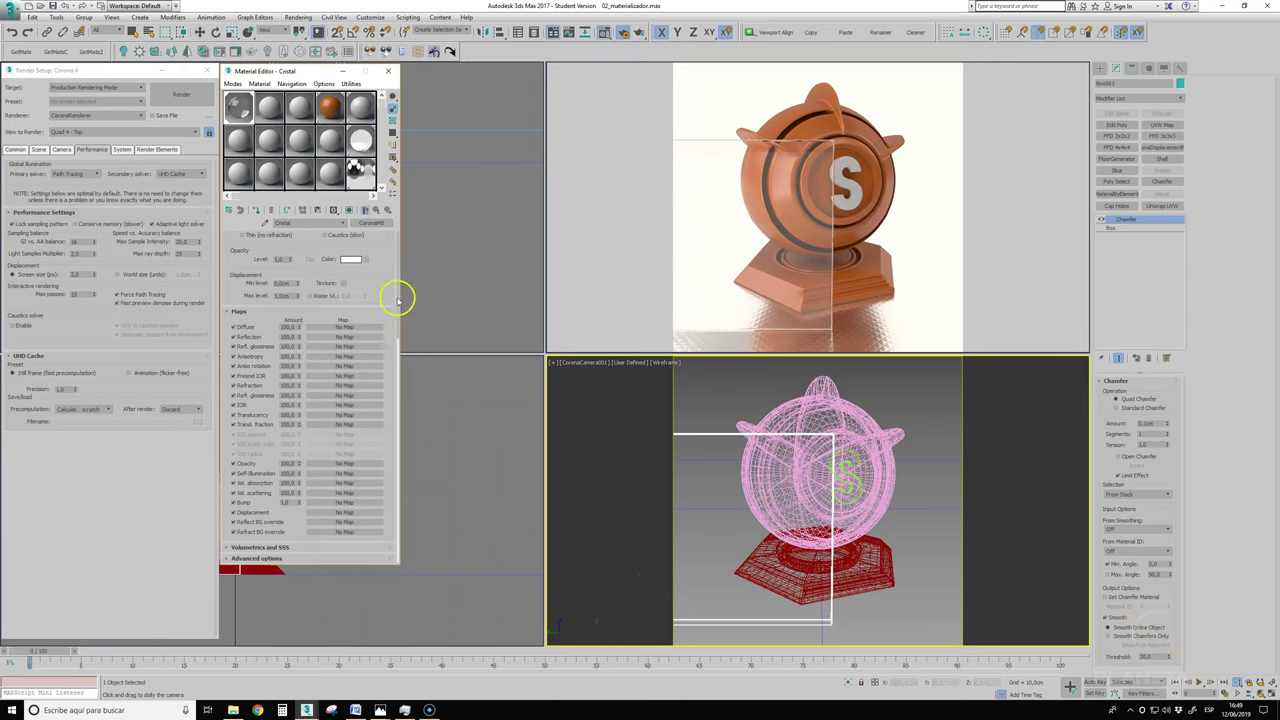
Step: Set Cristal's refraction colour to near-white RGB 248, 248, 248
{"action": "left_click_drag", "start_coordinate": [386, 289], "coordinate": [384, 514]}
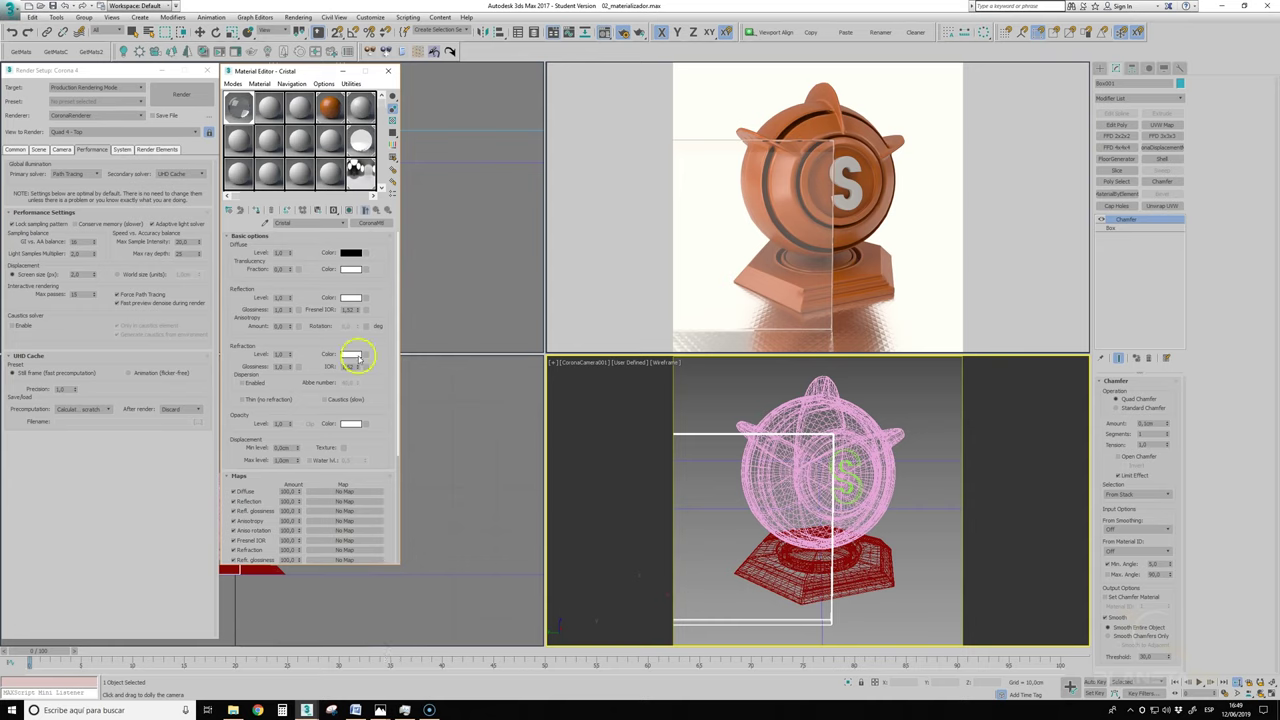
{"action": "left_click", "coordinate": [352, 355]}
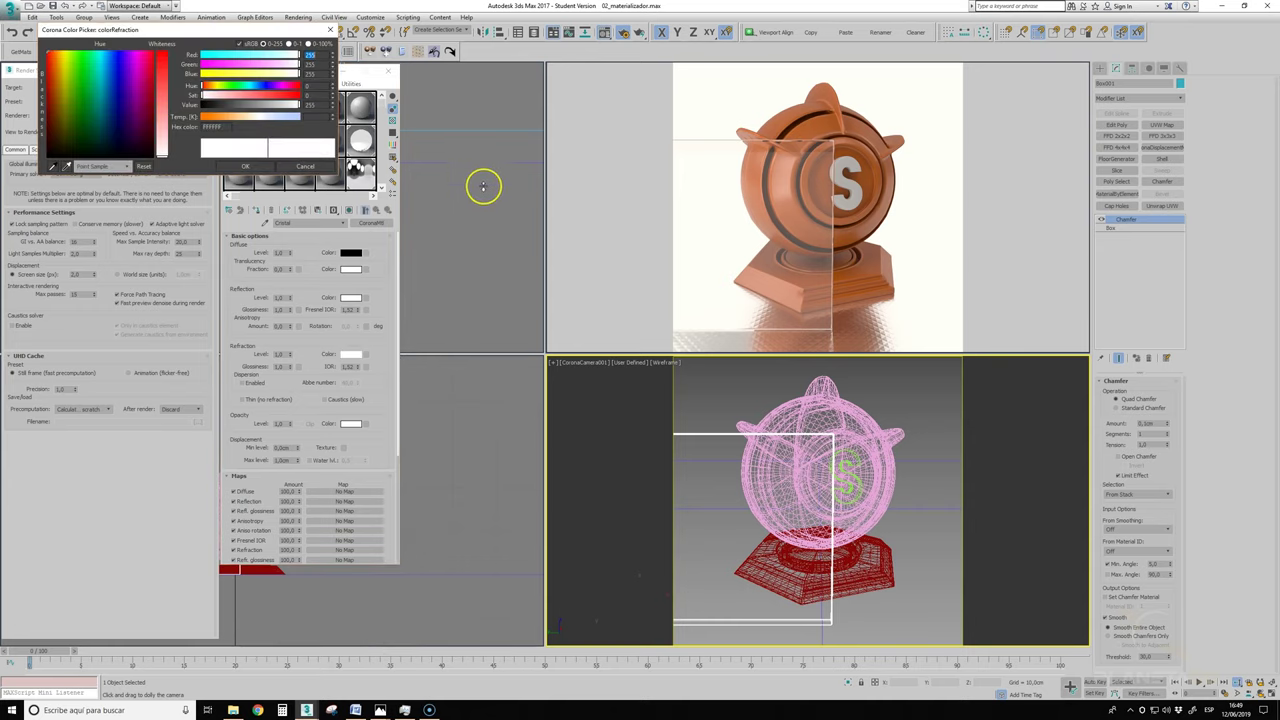
{"action": "double_click", "coordinate": [316, 104]}
{"action": "type", "text": "39"}
{"action": "key", "text": "Return"}
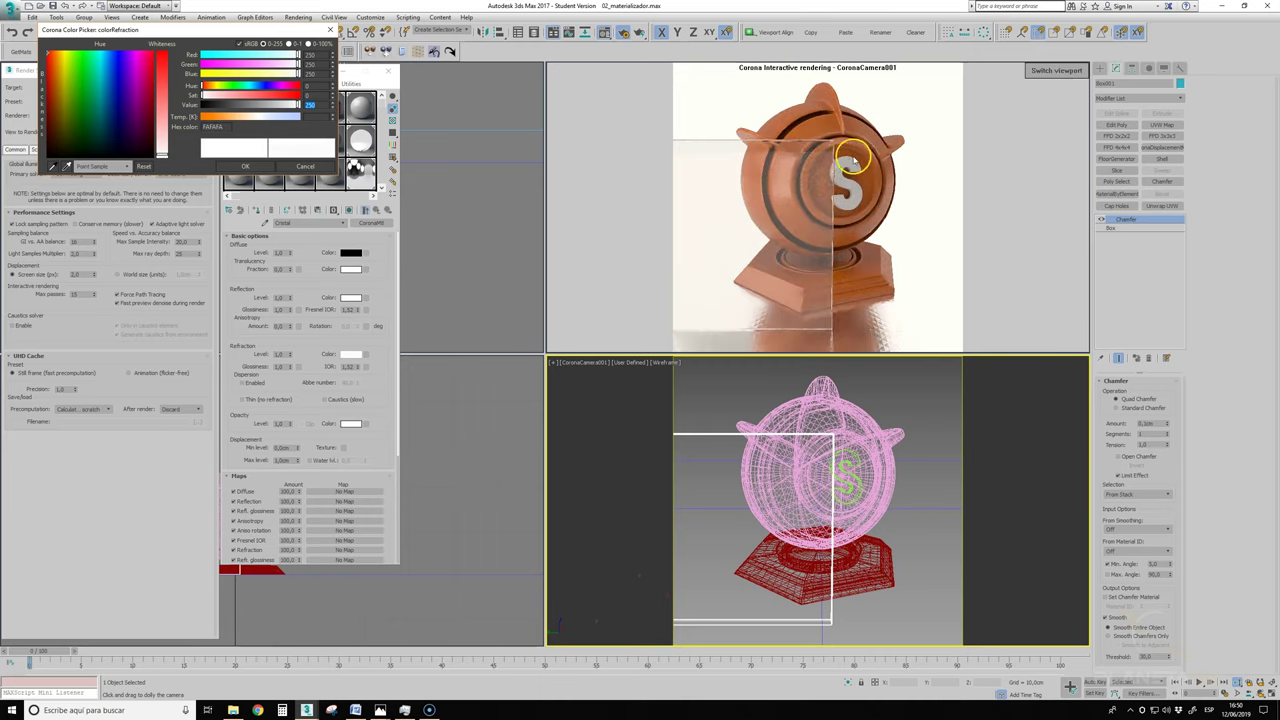
{"action": "left_click_drag", "start_coordinate": [293, 104], "coordinate": [267, 104]}
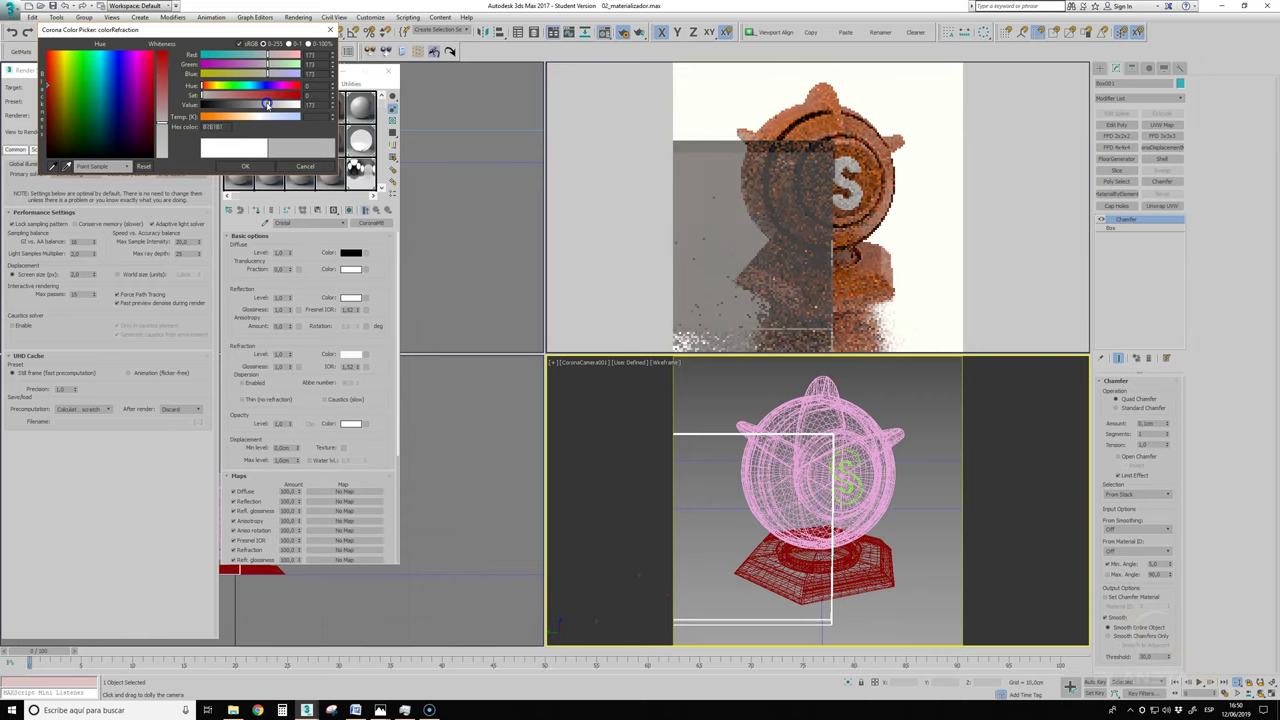
{"action": "left_click_drag", "start_coordinate": [267, 104], "coordinate": [298, 104]}
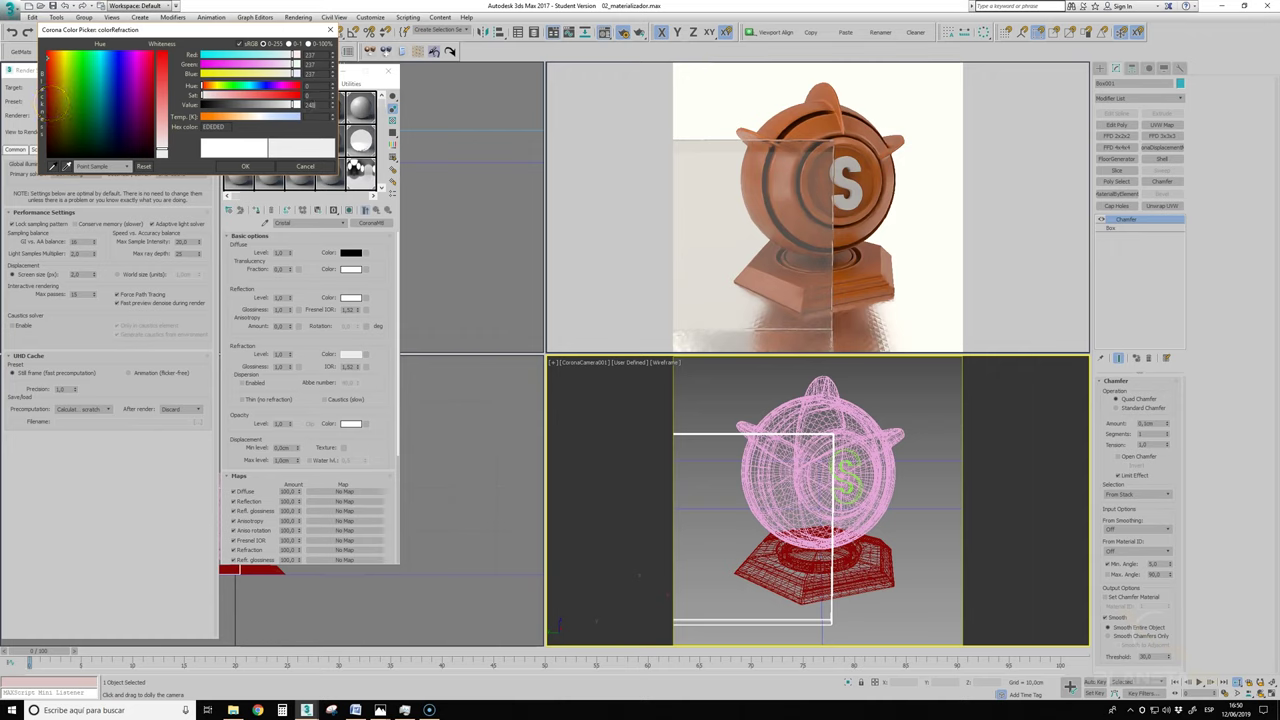
{"action": "key", "text": "Return"}
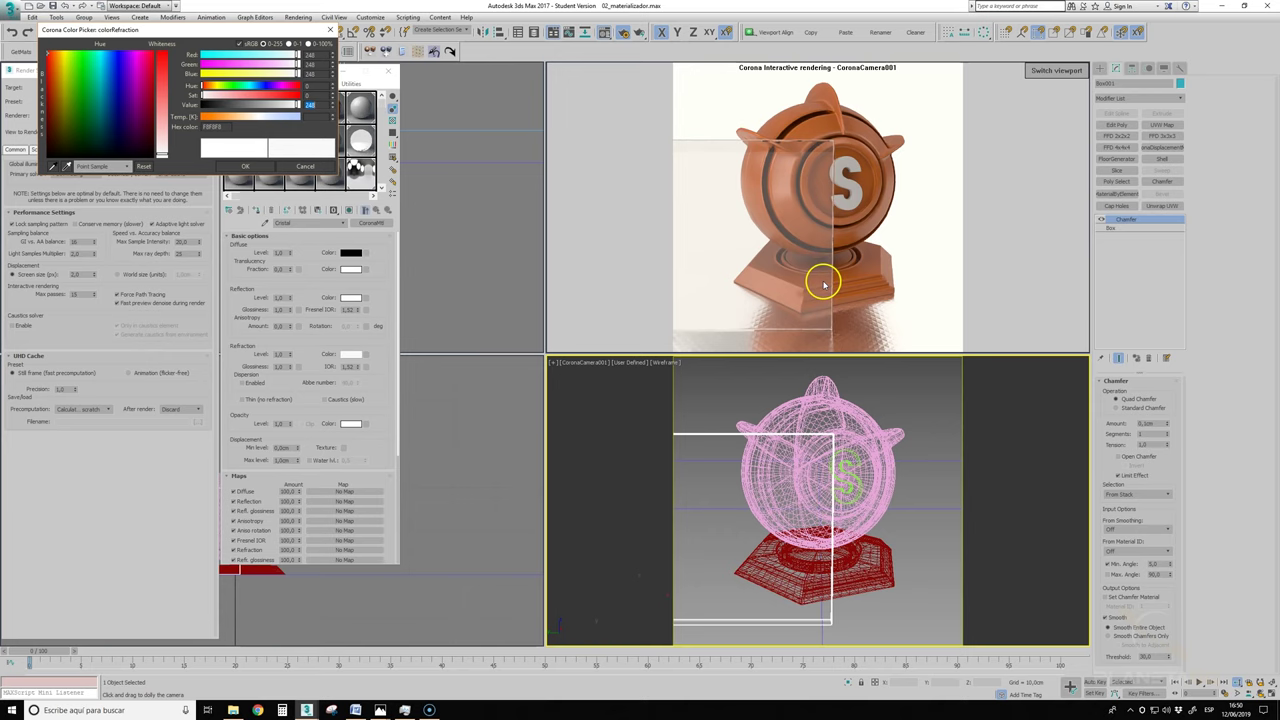
{"action": "left_click", "coordinate": [245, 166]}
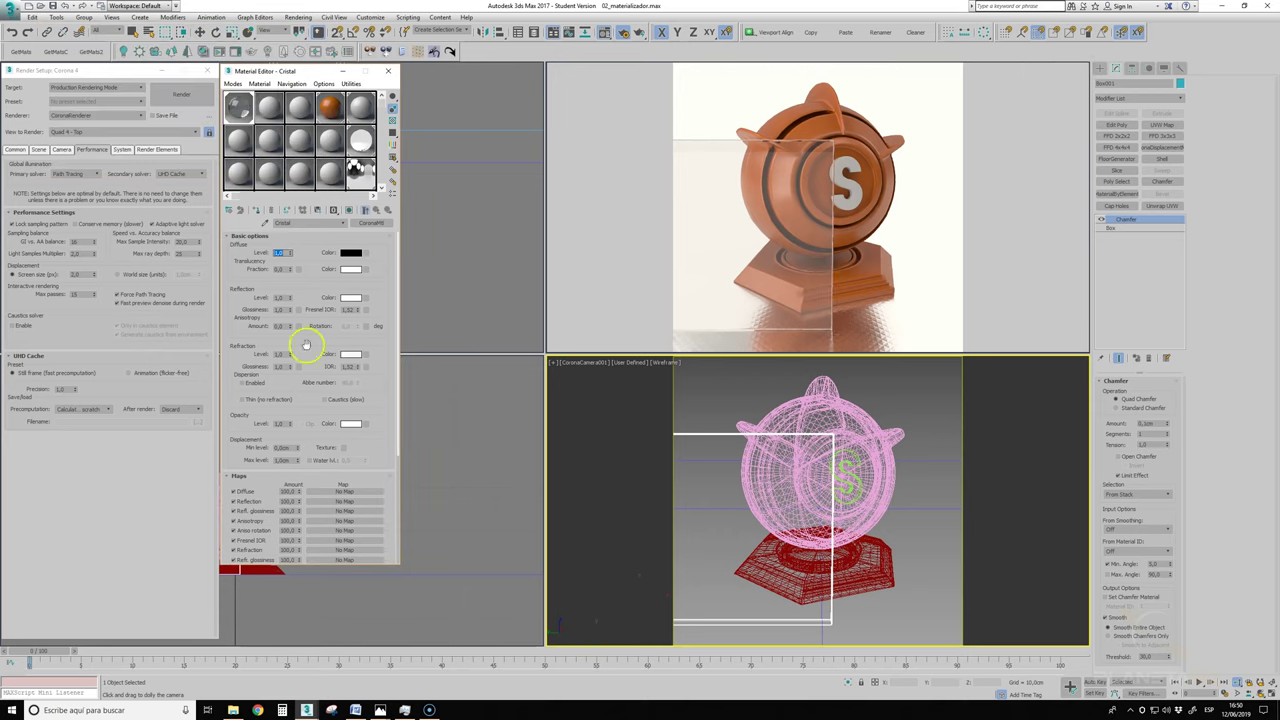
{"action": "left_click", "coordinate": [350, 354]}
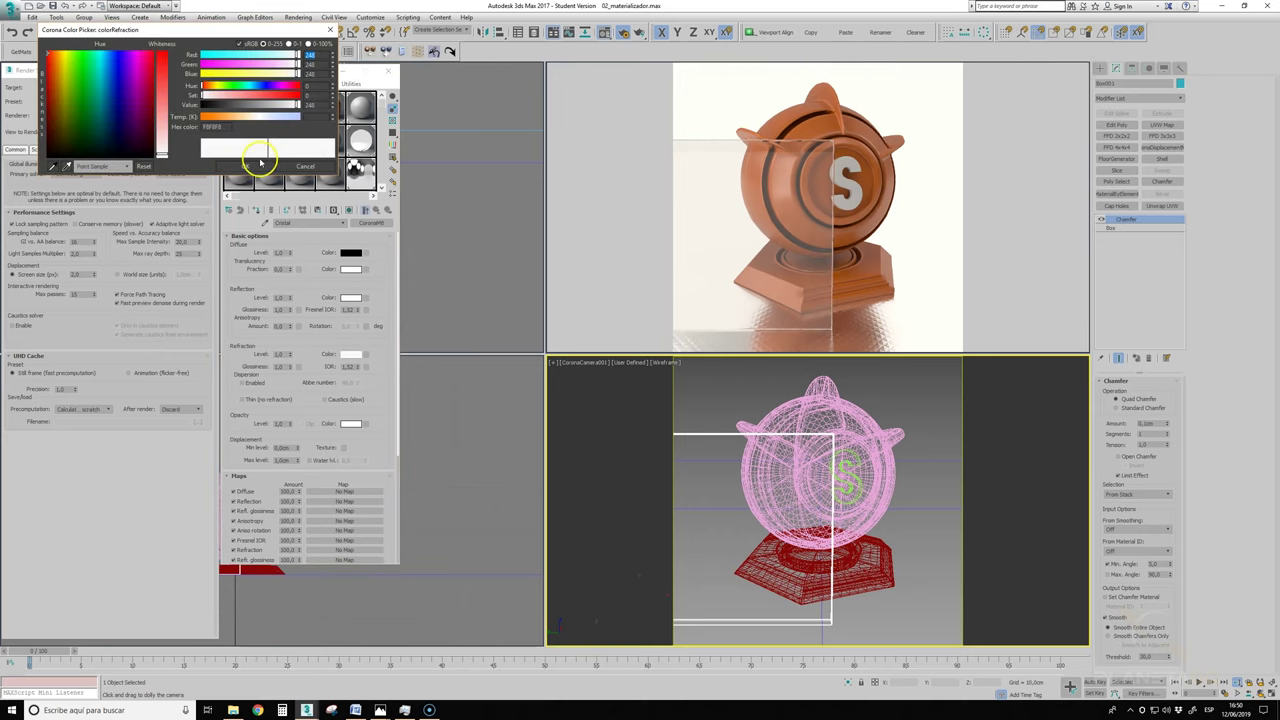
{"action": "left_click", "coordinate": [248, 166]}
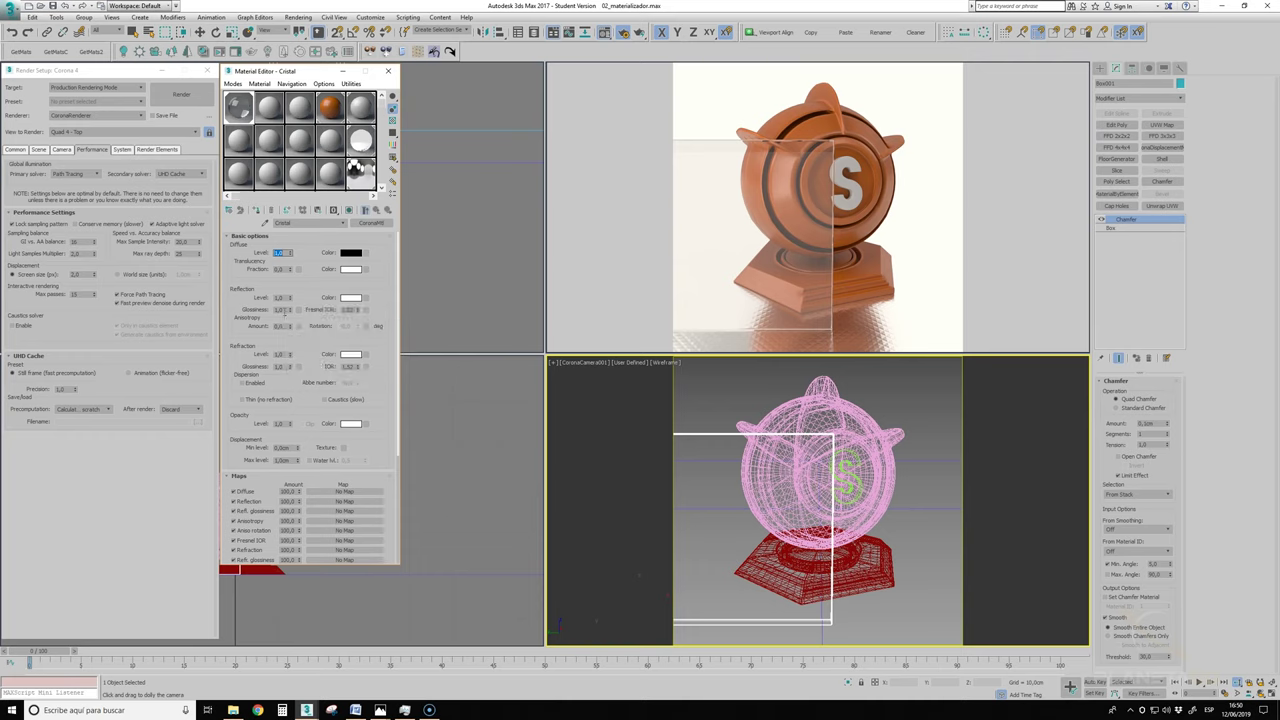
Step: Enable Dispersion under Refraction on the Cristal glass material, leaving the Abbe number at 40,0
{"action": "scroll", "coordinate": [375, 362], "scroll_direction": "down", "scroll_amount": 1}
{"action": "scroll", "coordinate": [375, 362], "scroll_direction": "down", "scroll_amount": 3}
{"action": "scroll", "coordinate": [360, 300], "scroll_direction": "down", "scroll_amount": 3}
{"action": "scroll", "coordinate": [360, 300], "scroll_direction": "down", "scroll_amount": 3}
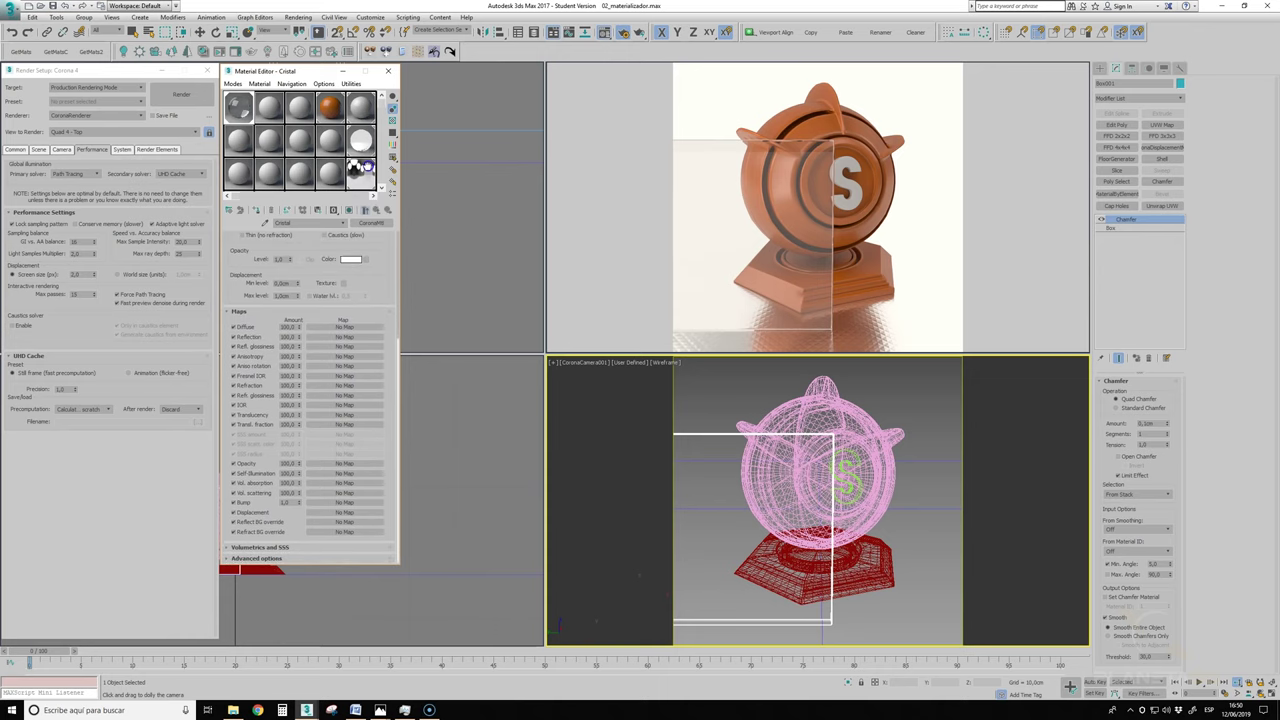
{"action": "scroll", "coordinate": [357, 291], "scroll_direction": "up", "scroll_amount": 2}
{"action": "scroll", "coordinate": [357, 300], "scroll_direction": "up", "scroll_amount": 2}
{"action": "scroll", "coordinate": [357, 306], "scroll_direction": "up", "scroll_amount": 2}
{"action": "scroll", "coordinate": [361, 336], "scroll_direction": "up", "scroll_amount": 2}
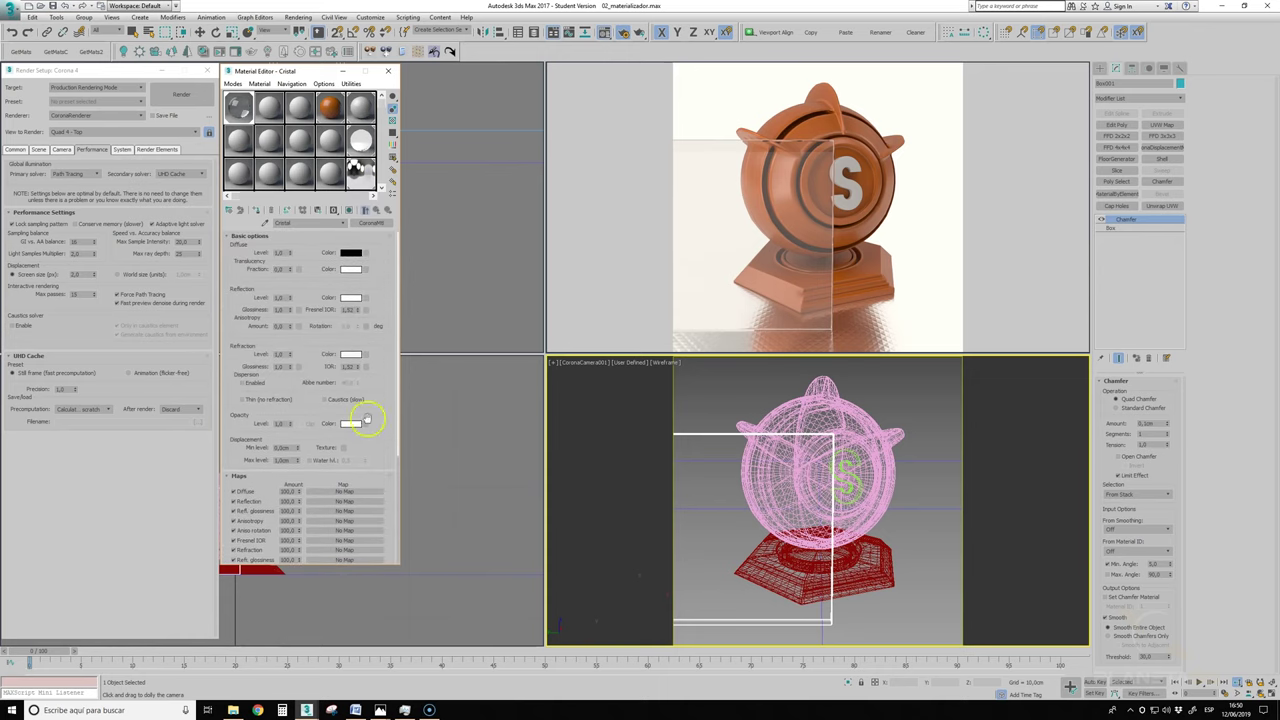
{"action": "left_click", "coordinate": [242, 384]}
Step: Show tabla_abbe_number.png, the table of lens materials and Abbe numbers, in Windows Photos
{"action": "left_click", "coordinate": [380, 710]}
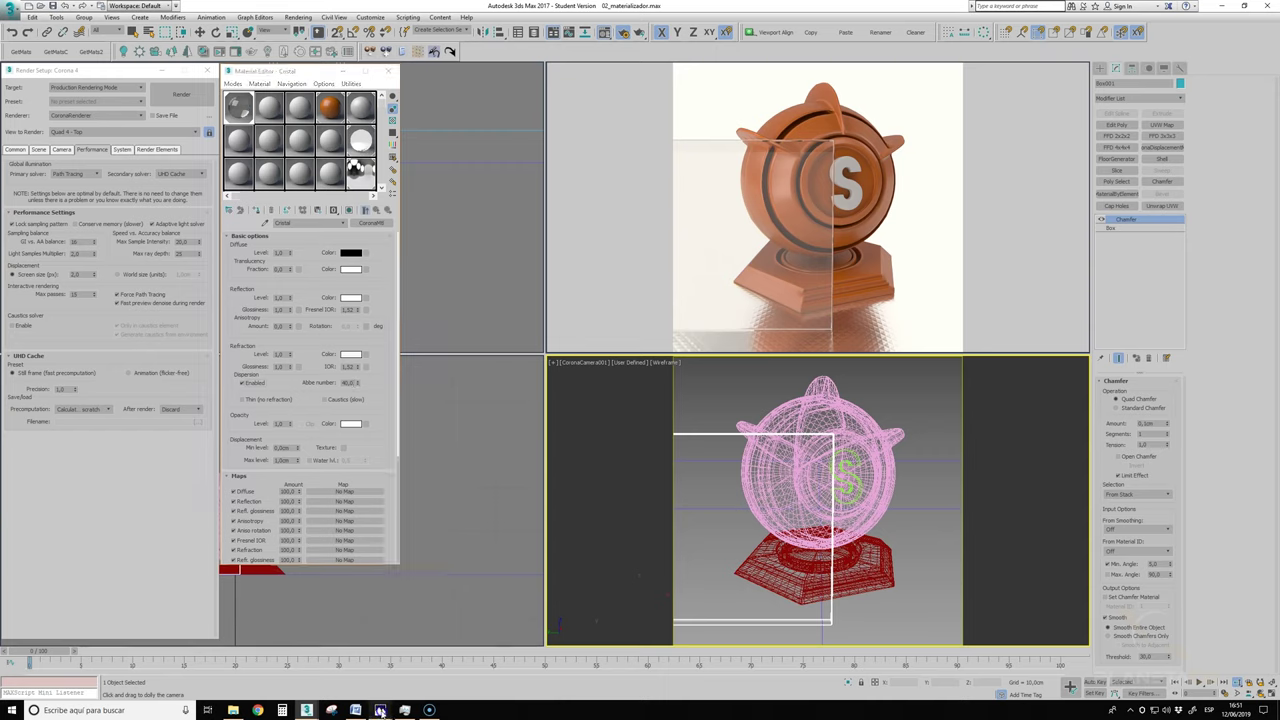
{"action": "left_click", "coordinate": [436, 672]}
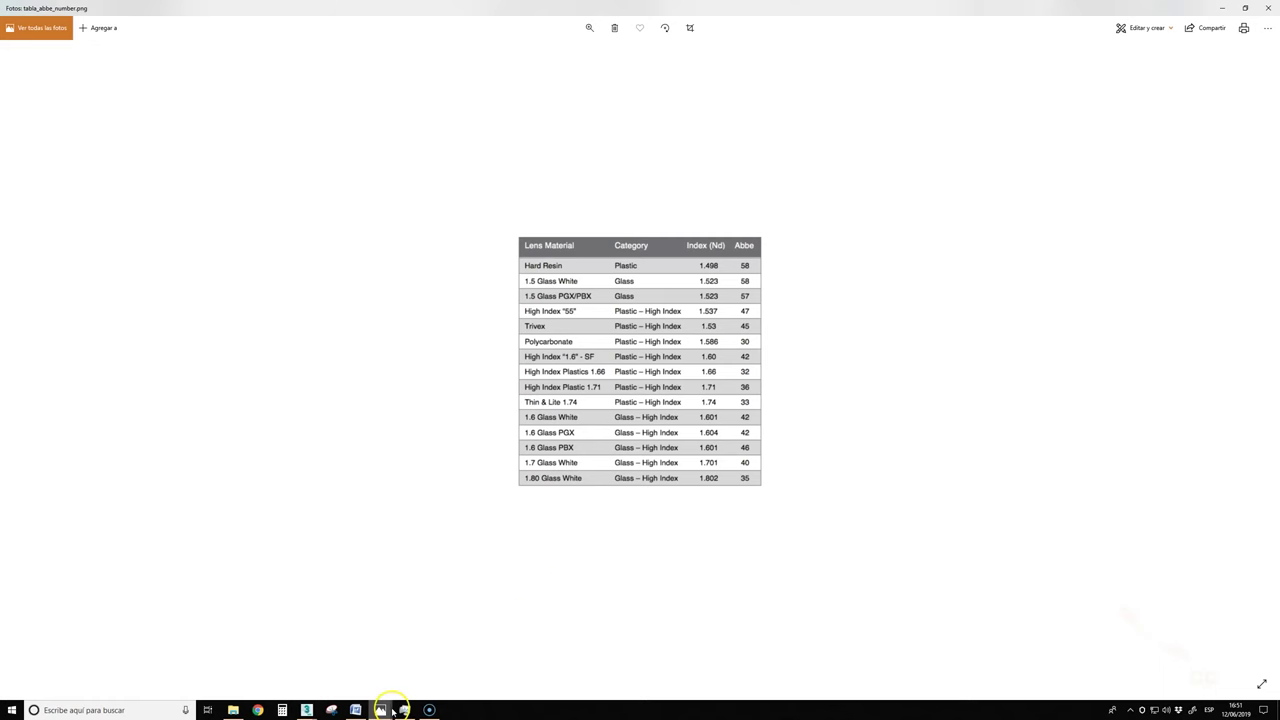
Step: Bring the 3ds Max window with the Cristal material back to the front
{"action": "mouse_move", "coordinate": [306, 710]}
{"action": "left_click", "coordinate": [327, 681]}
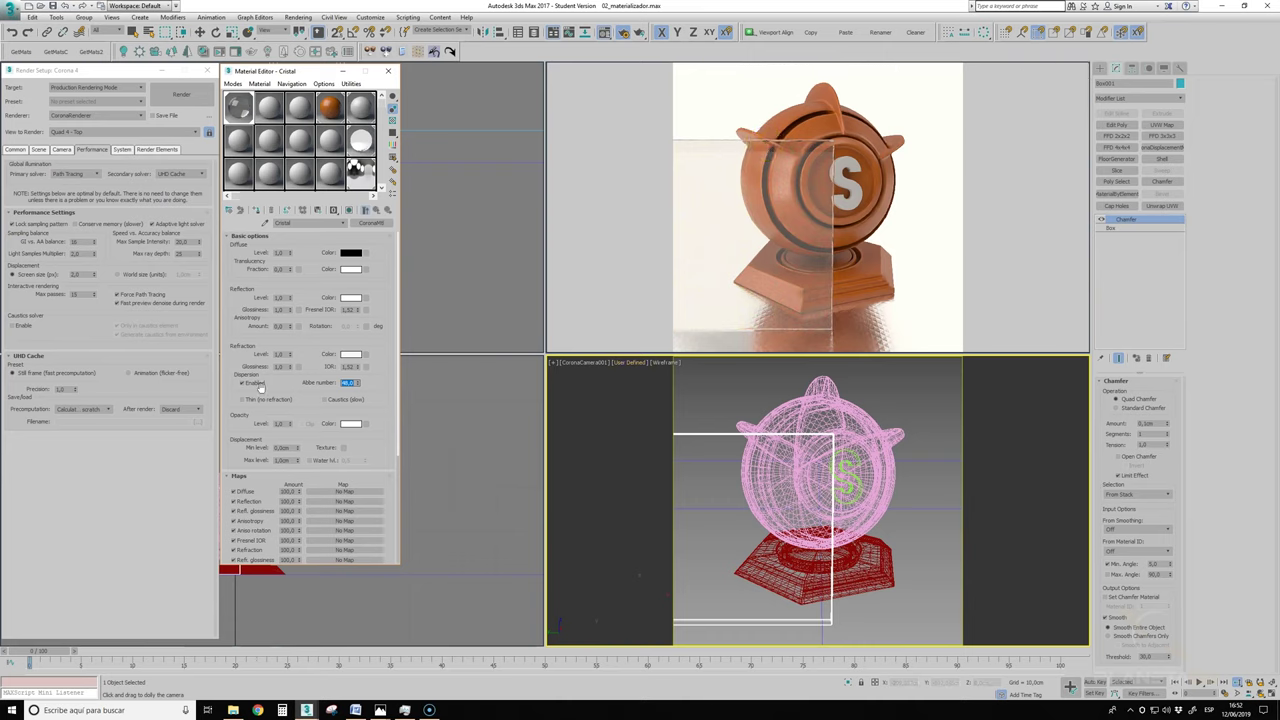
Step: Commit an Abbe number of 30 for the Cristal glass
{"action": "key", "text": "Return"}
{"action": "key", "text": "Return"}
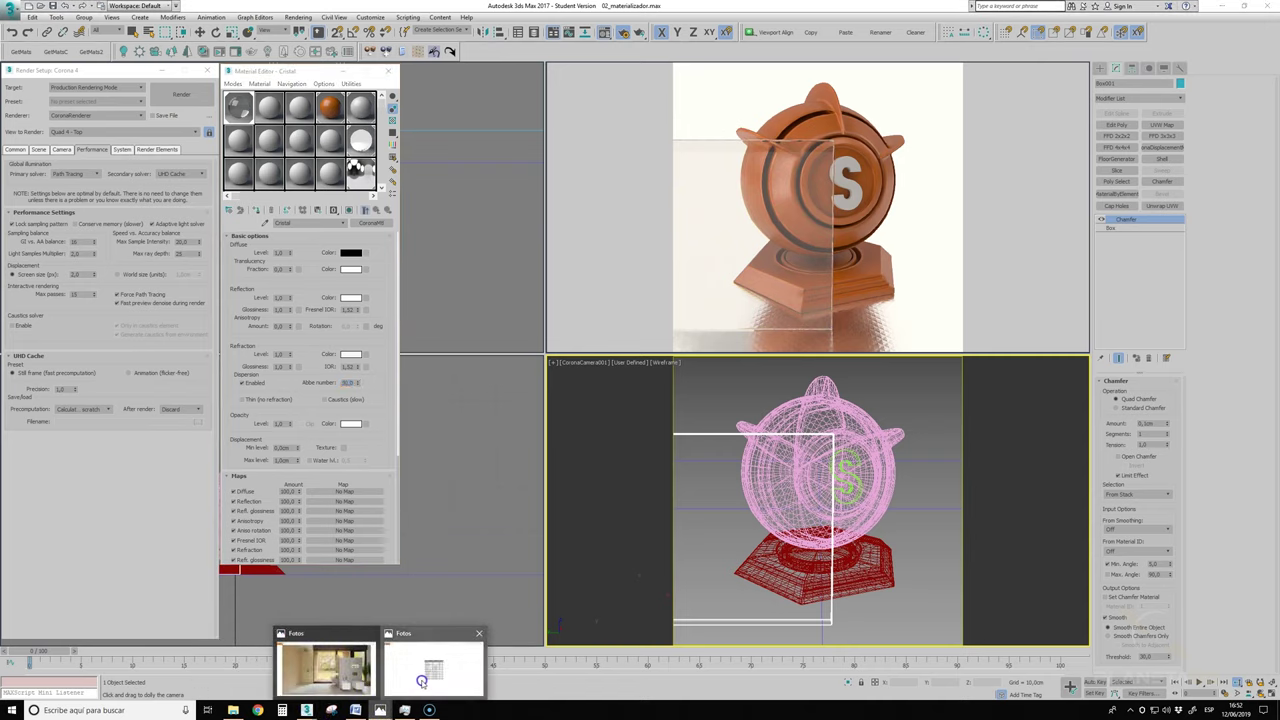
{"action": "mouse_move", "coordinate": [380, 710]}
{"action": "left_click", "coordinate": [425, 670]}
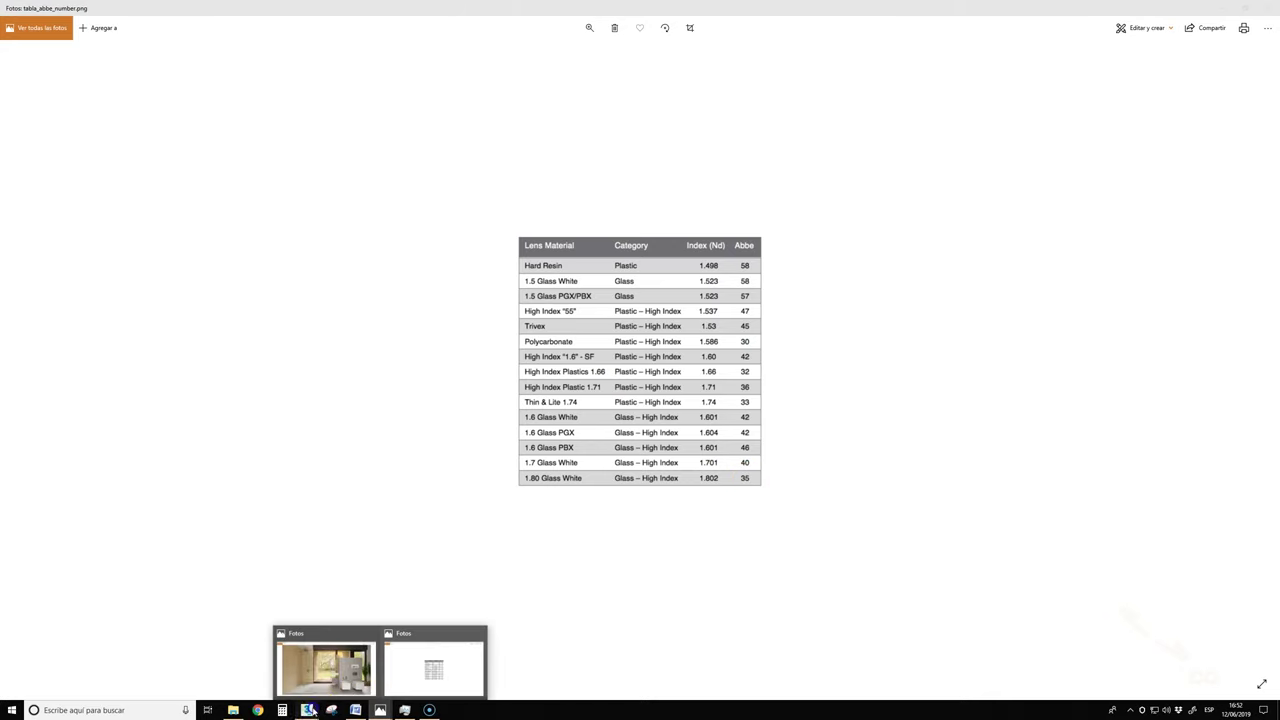
{"action": "left_click", "coordinate": [337, 667]}
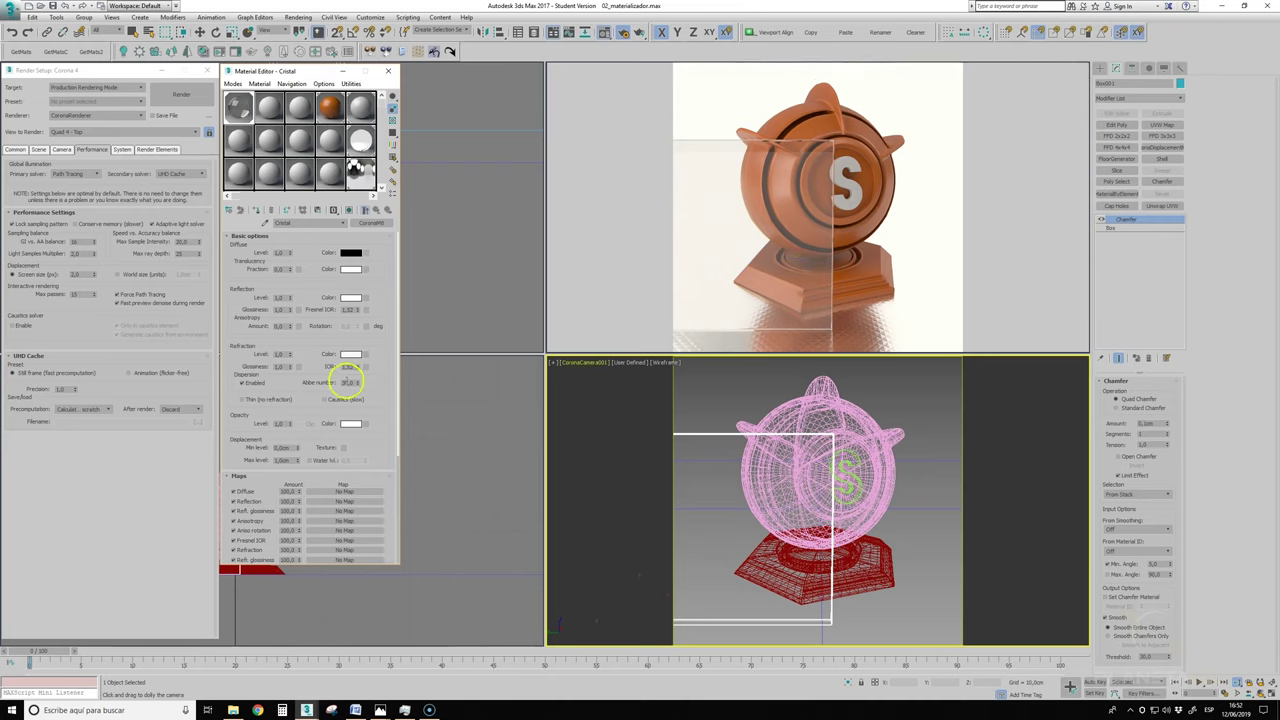
Step: Set the Cristal glass's Abbe number to 20
{"action": "double_click", "coordinate": [347, 383]}
{"action": "type", "text": "20"}
{"action": "key", "text": "Return"}
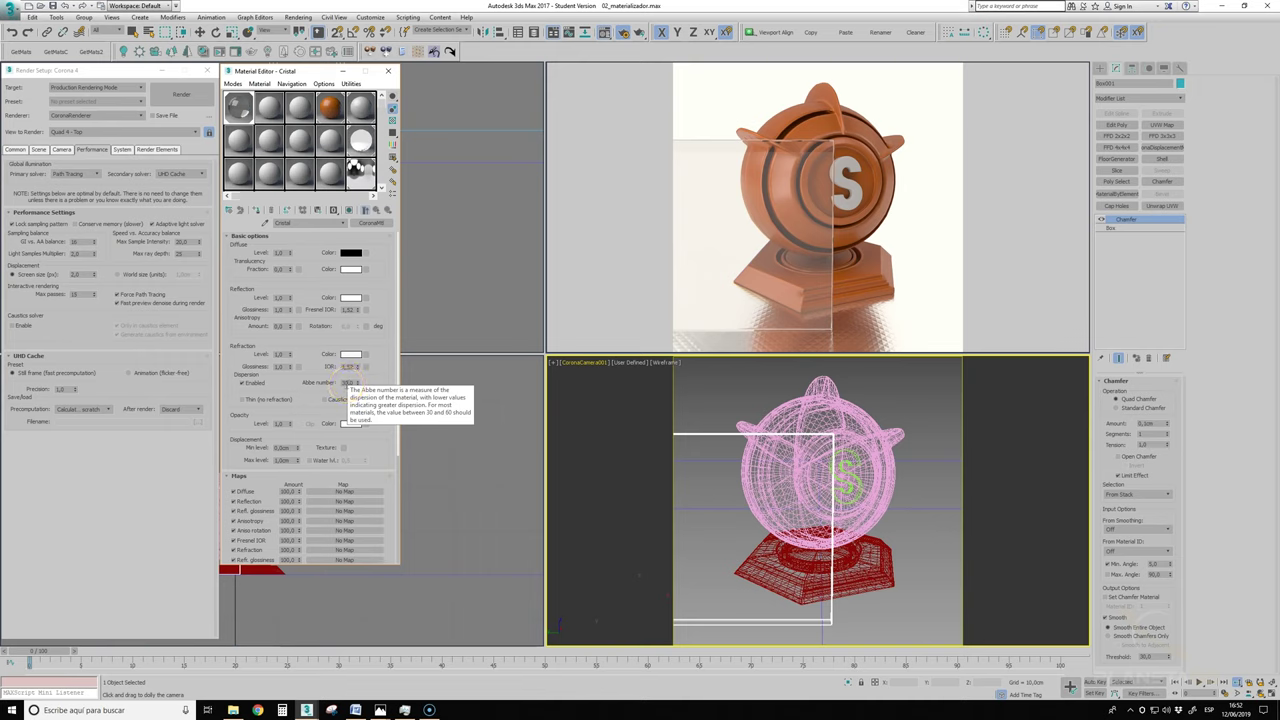
{"action": "left_click_drag", "start_coordinate": [390, 345], "coordinate": [390, 172]}
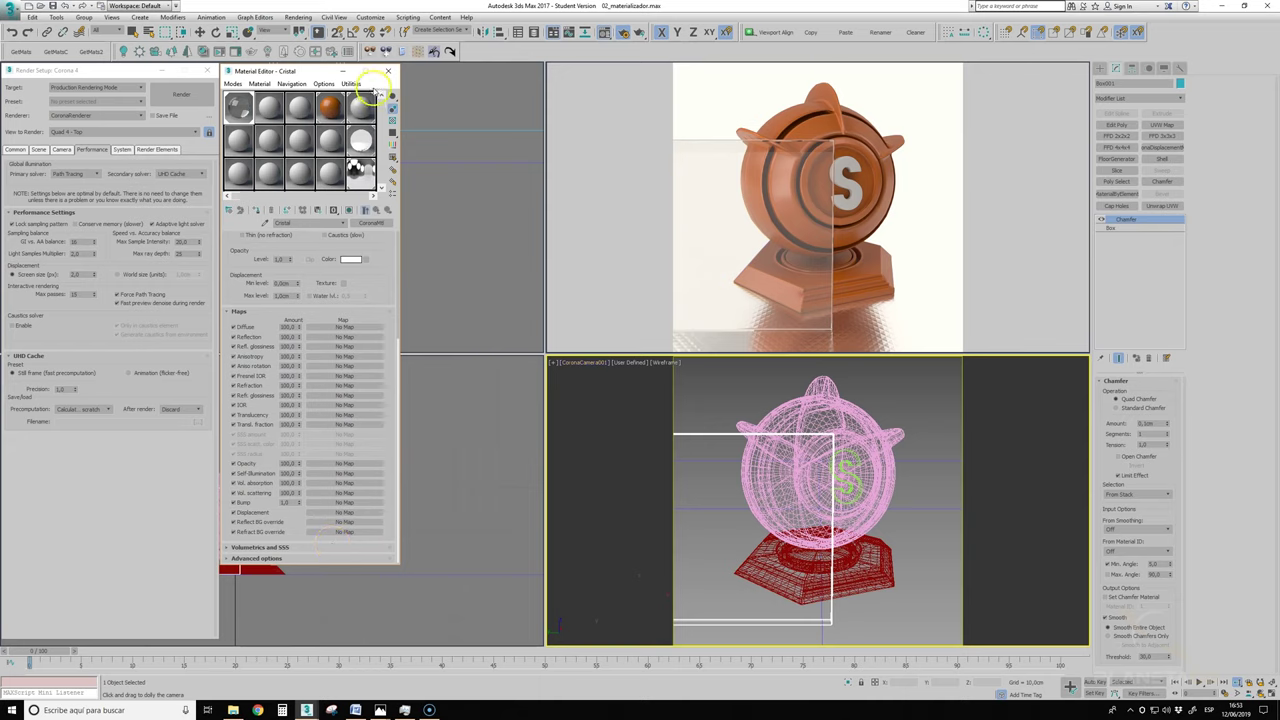
Step: Minimize the Material Editor and orbit CoronaCamera001 to view the glass pane from the side
{"action": "left_click", "coordinate": [343, 71]}
{"action": "left_click", "coordinate": [1259, 695]}
{"action": "mouse_move", "coordinate": [838, 490]}
{"action": "left_mouse_down"}
{"action": "mouse_move", "coordinate": [791, 506]}
{"action": "mouse_move", "coordinate": [780, 488]}
{"action": "mouse_move", "coordinate": [890, 505]}
{"action": "mouse_move", "coordinate": [895, 495]}
{"action": "mouse_move", "coordinate": [876, 495]}
{"action": "left_mouse_up"}
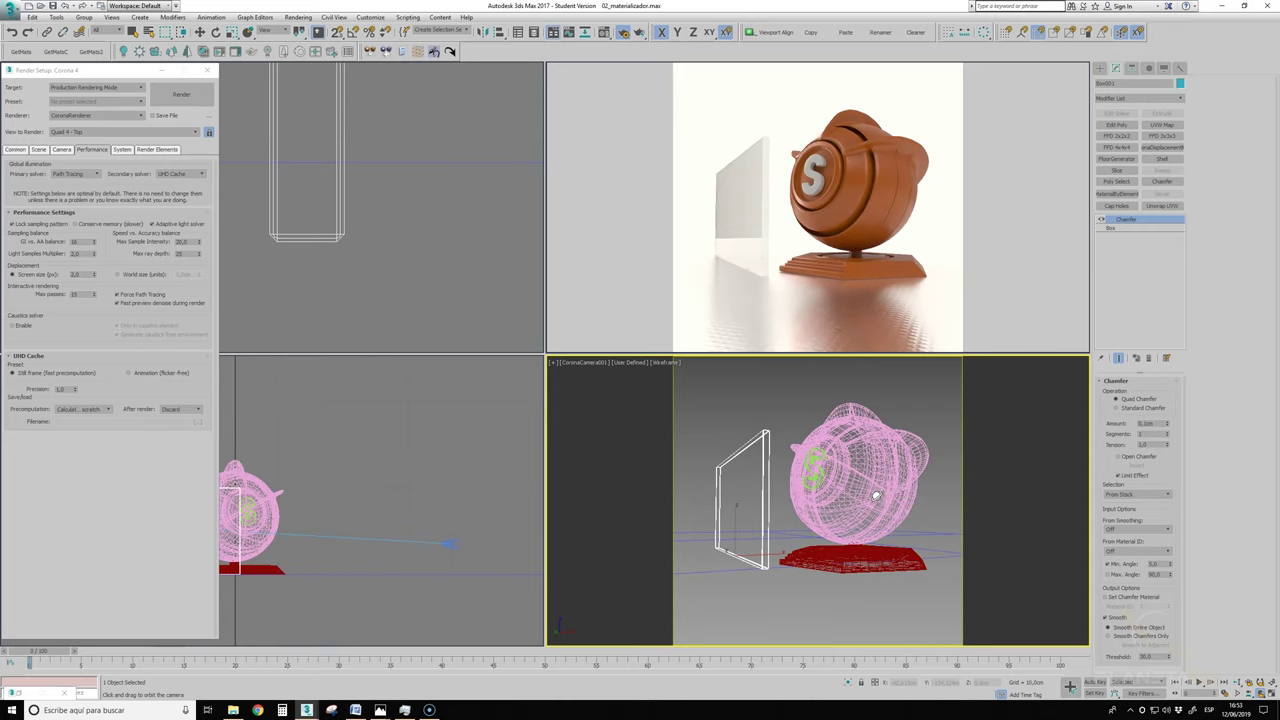
Step: Reopen the Cristal material, expand Volumetrics and SSS, and collapse the Maps rollout
{"action": "left_click", "coordinate": [605, 33]}
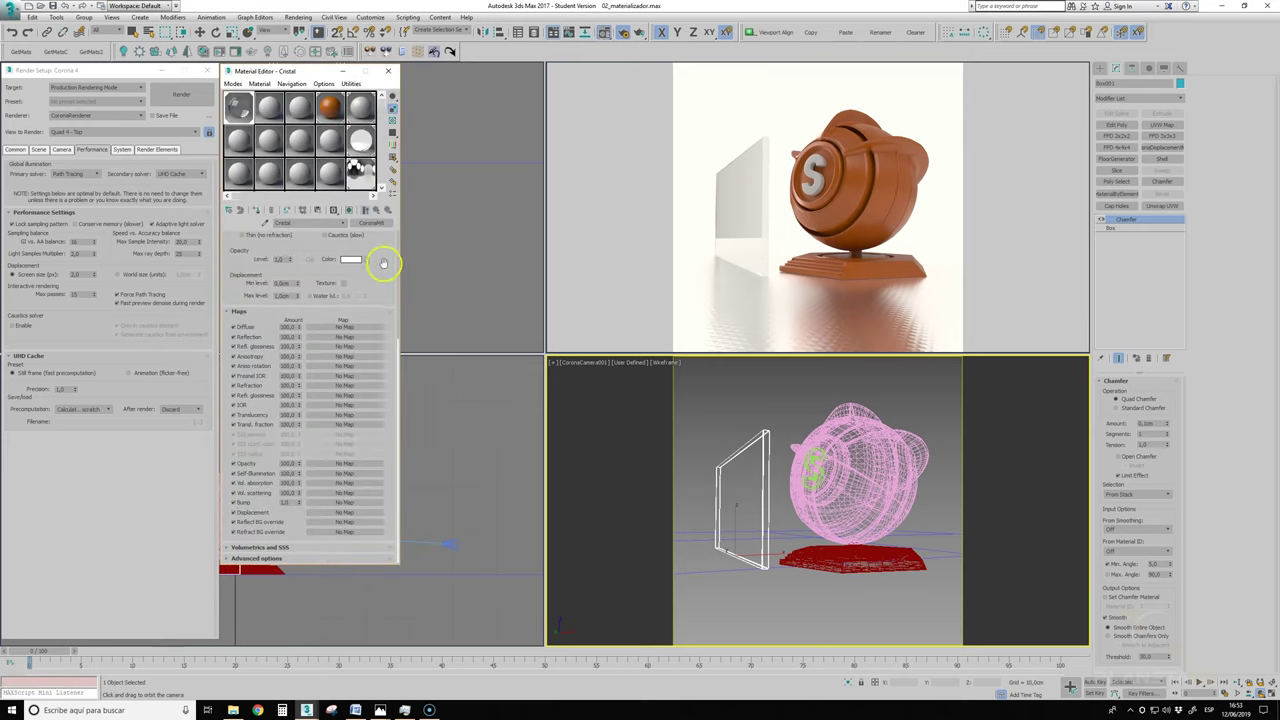
{"action": "left_click", "coordinate": [285, 547]}
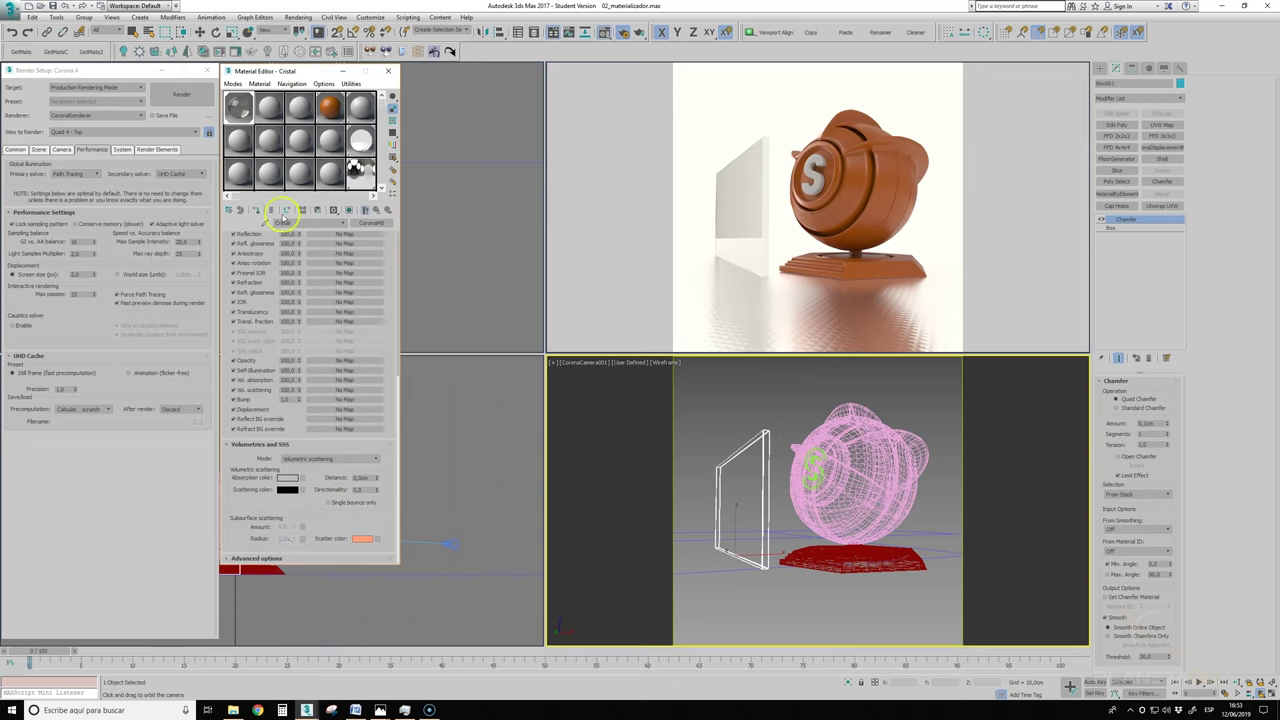
{"action": "left_click_drag", "start_coordinate": [400, 246], "coordinate": [403, 409]}
{"action": "left_click", "coordinate": [240, 377]}
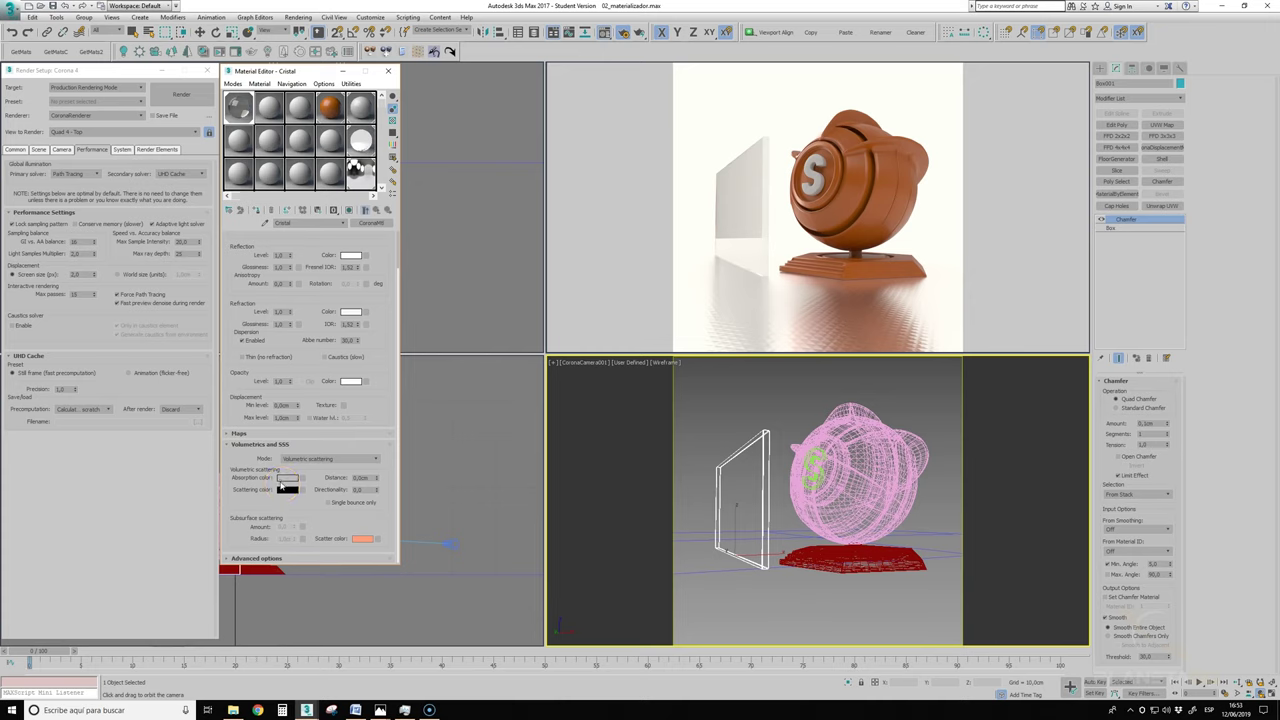
Step: Set a pale green absorption colour by nudging the green hue and saturation up
{"action": "left_click", "coordinate": [283, 478]}
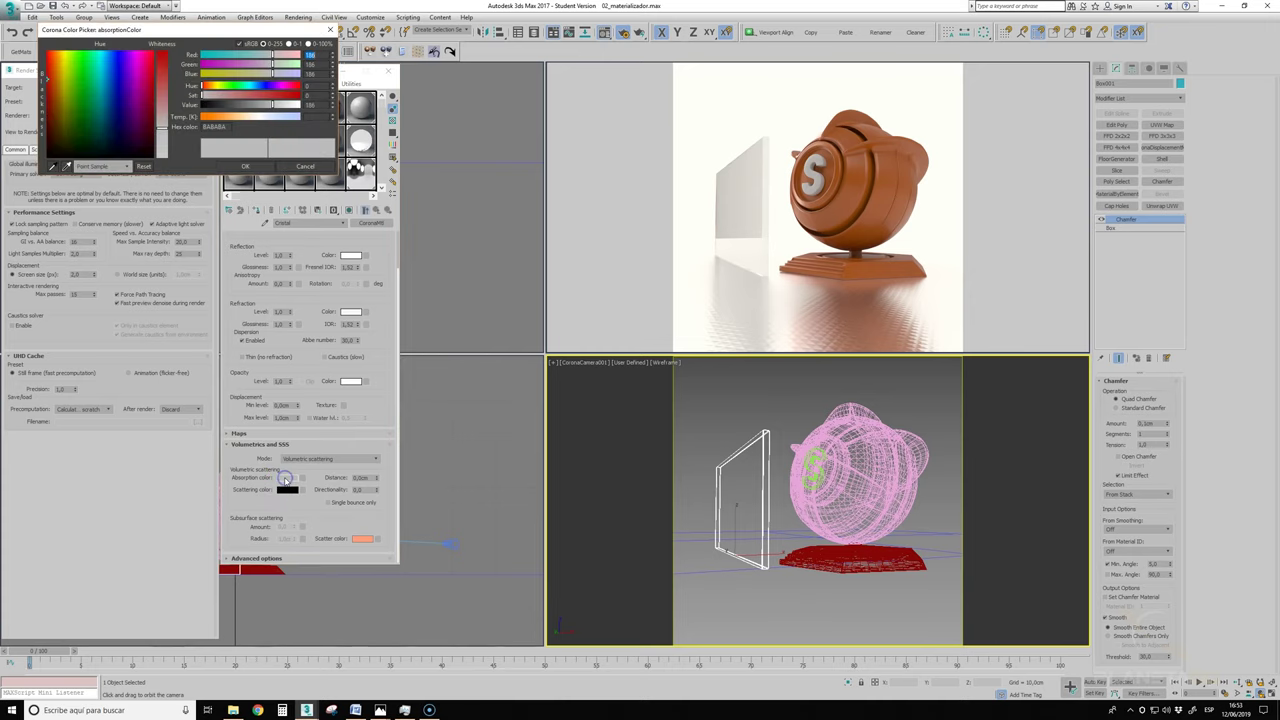
{"action": "left_click_drag", "start_coordinate": [270, 64], "coordinate": [276, 66]}
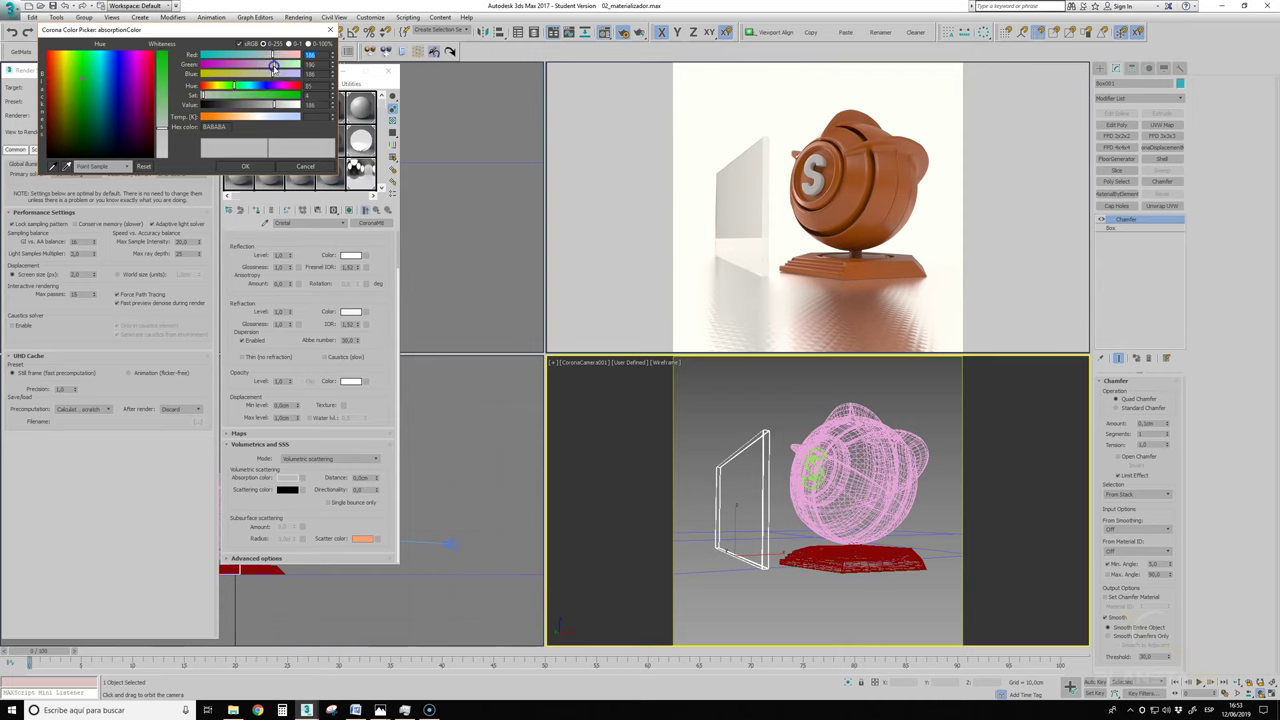
{"action": "left_click_drag", "start_coordinate": [203, 94], "coordinate": [204, 94]}
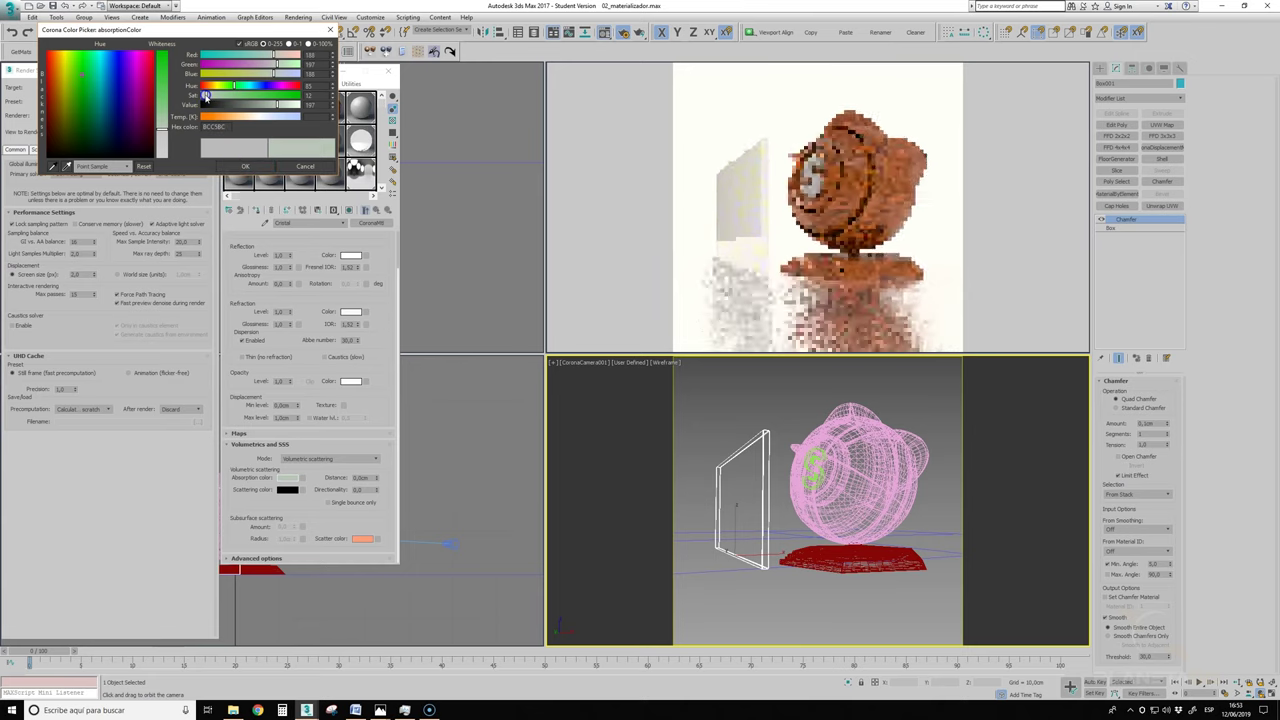
{"action": "left_click", "coordinate": [247, 166]}
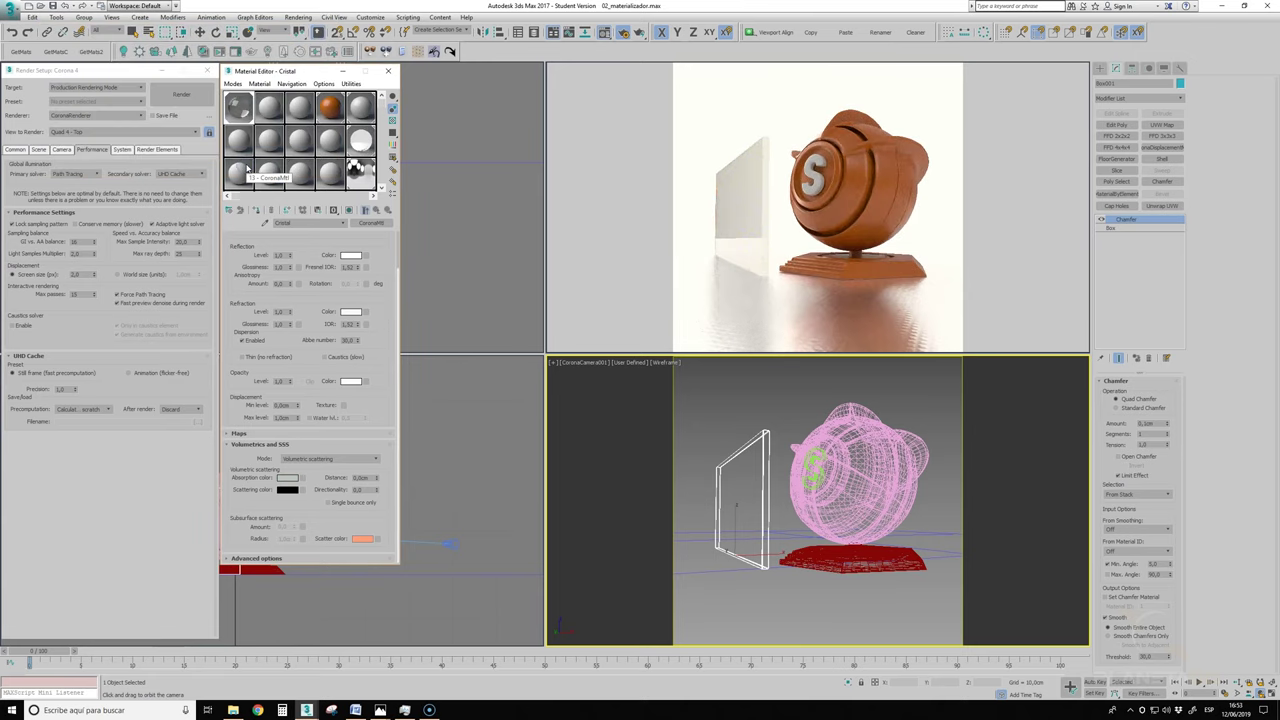
{"action": "left_click", "coordinate": [293, 290]}
Step: Set the absorption distance to 0,5cm
{"action": "left_click", "coordinate": [366, 478]}
{"action": "type", "text": "0,5"}
{"action": "key", "text": "Return"}
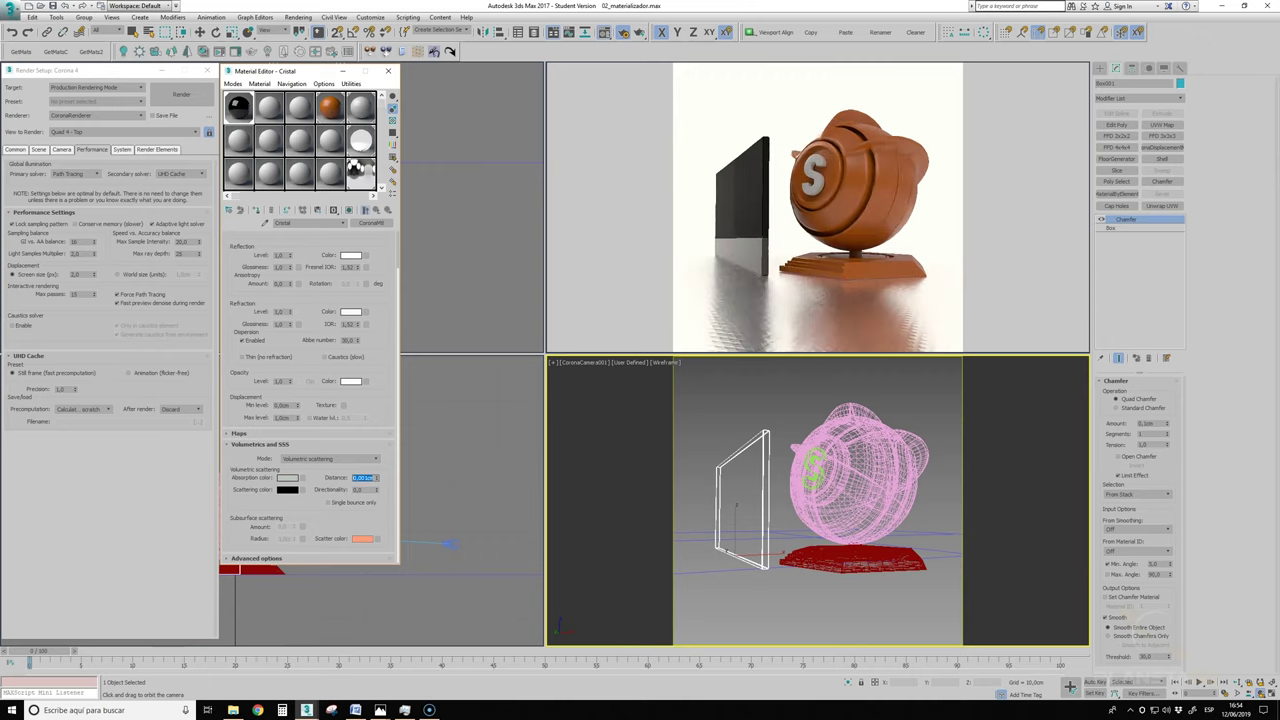
Step: Orbit the camera to face the pane and enter a larger absorption distance
{"action": "left_click", "coordinate": [603, 313]}
{"action": "left_click_drag", "start_coordinate": [860, 510], "coordinate": [894, 514]}
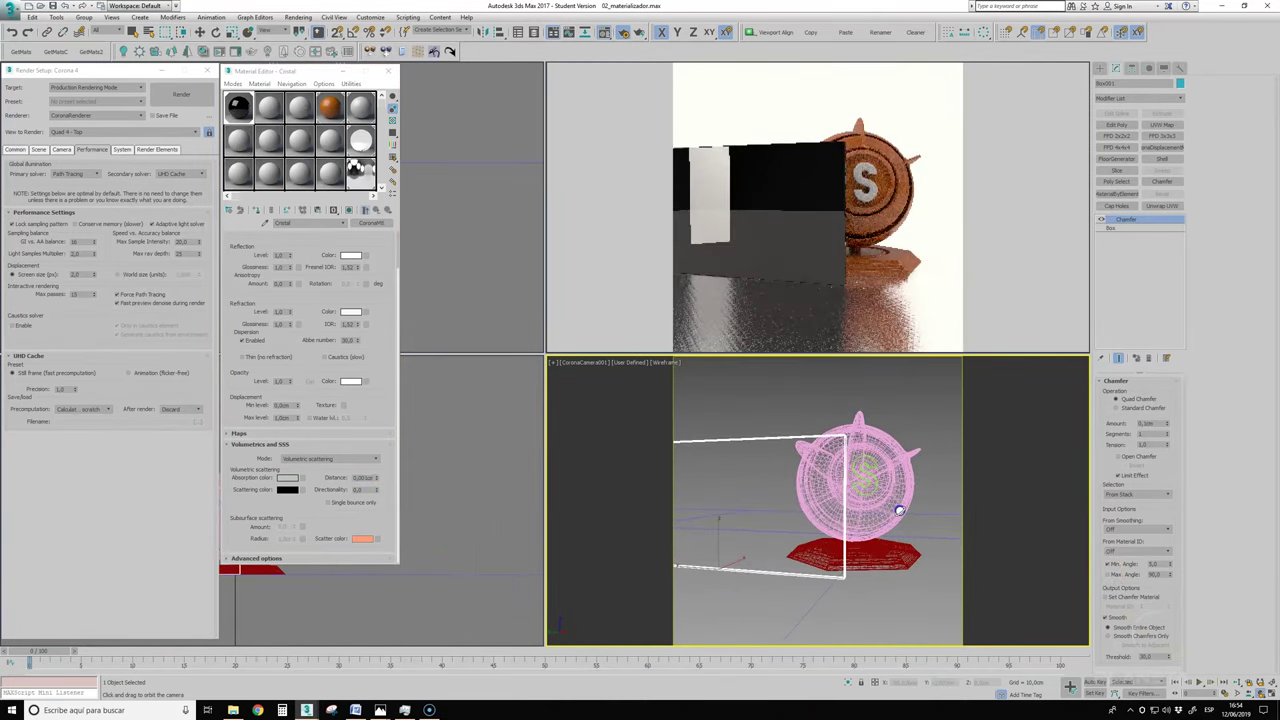
{"action": "mouse_move", "coordinate": [363, 478]}
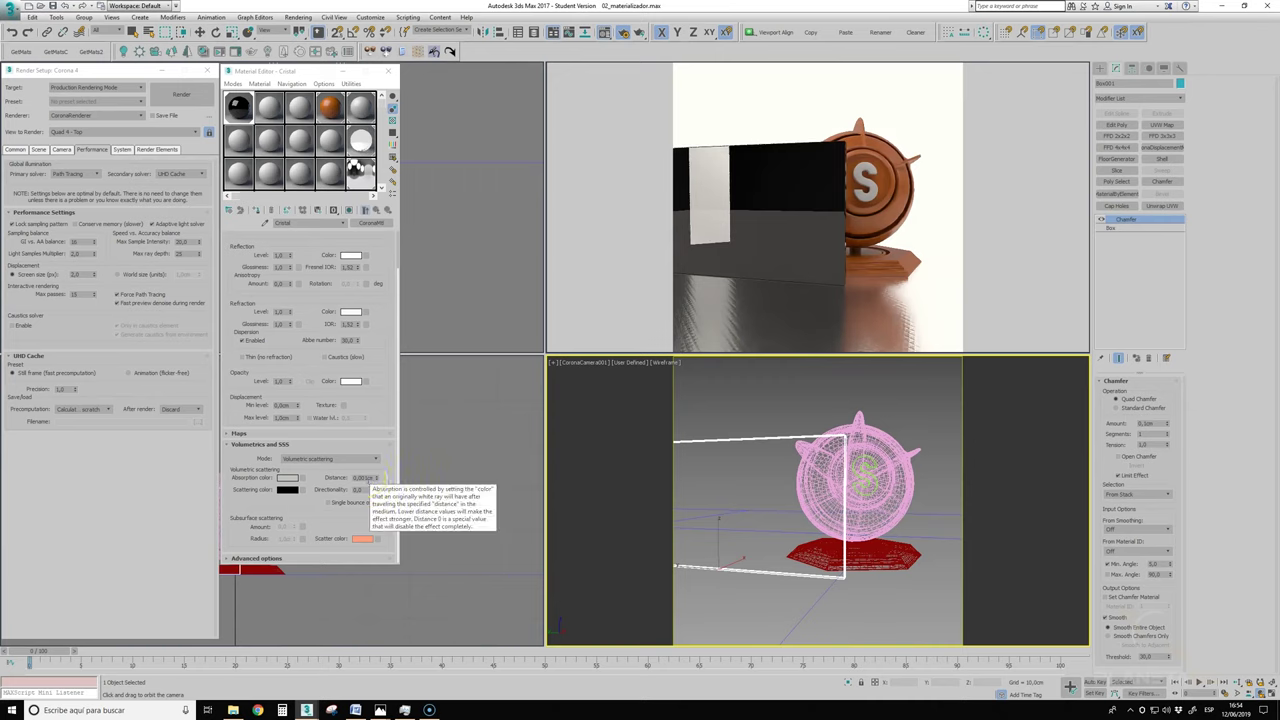
{"action": "left_click", "coordinate": [380, 483]}
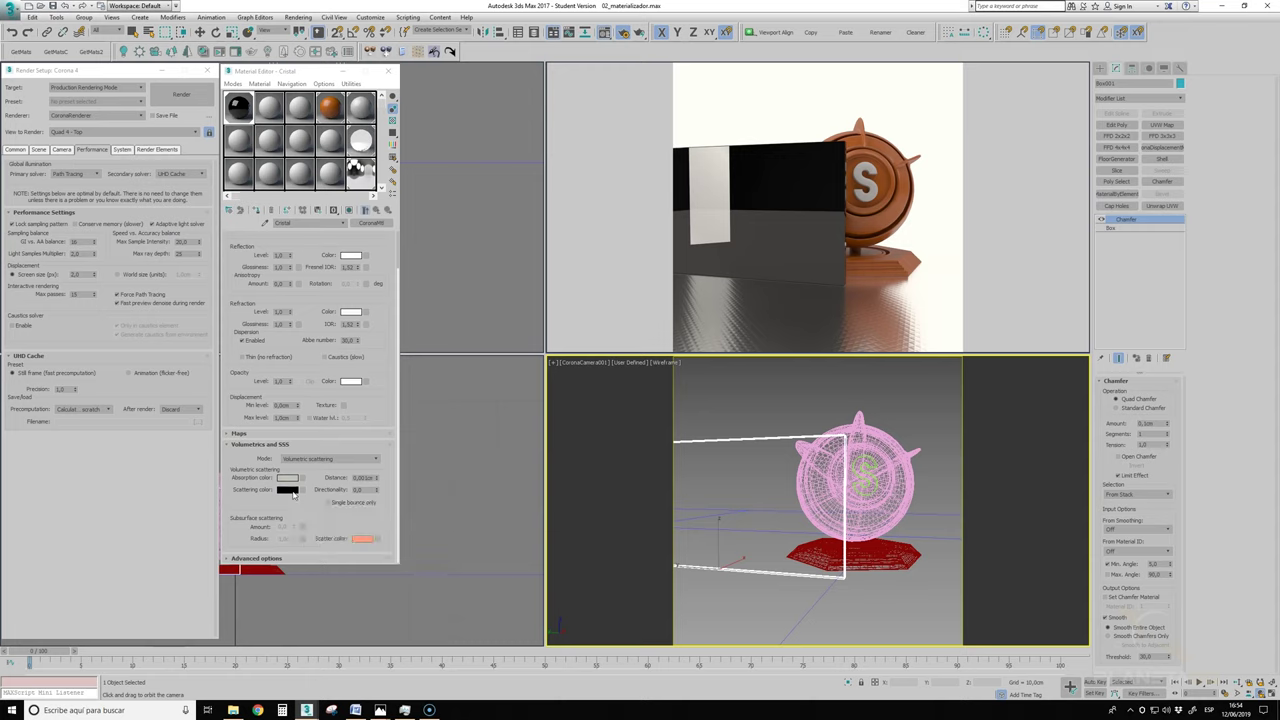
{"action": "left_click", "coordinate": [364, 478]}
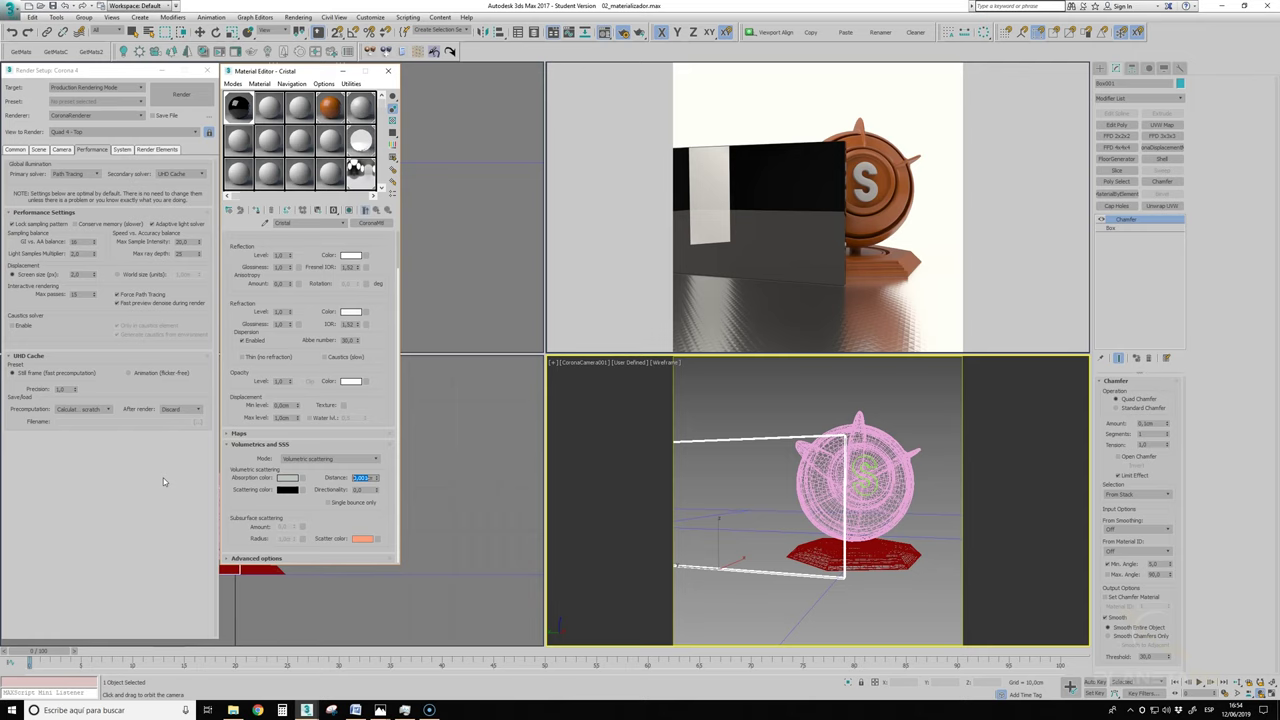
{"action": "type", "text": "2"}
{"action": "key", "text": "Return"}
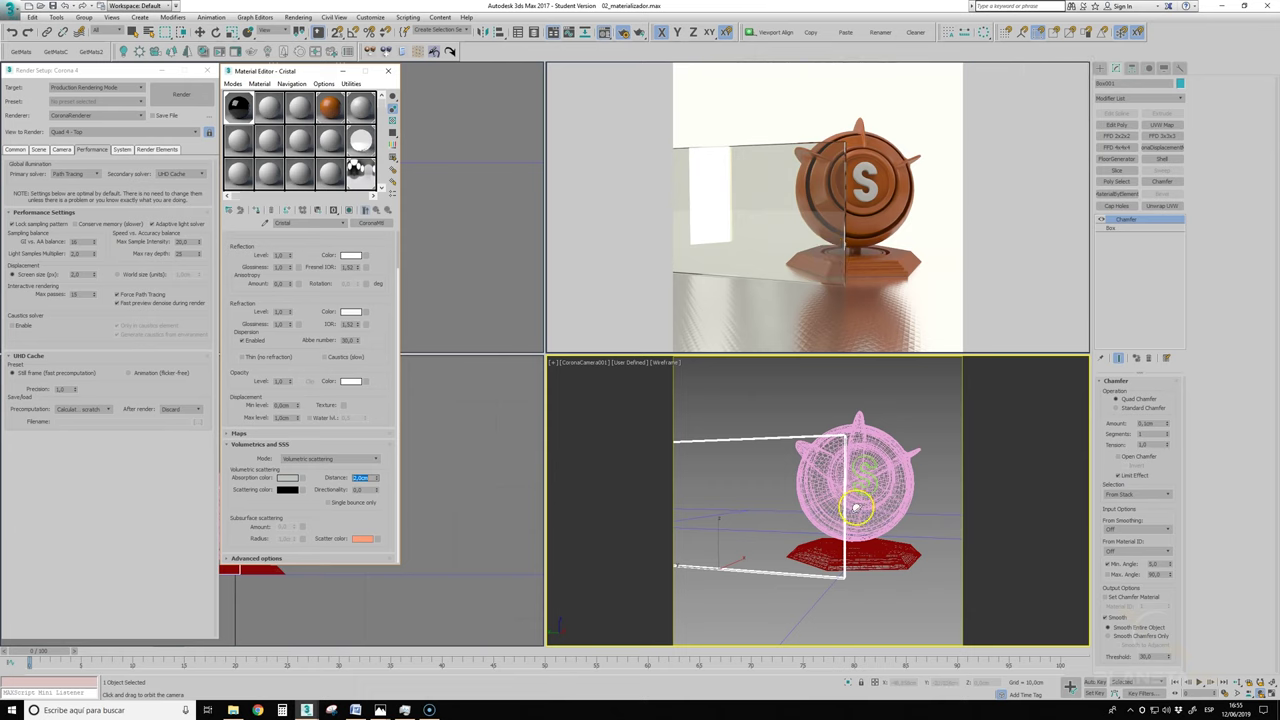
Step: Re-angle the camera on the glass panel and set the absorption distance to 1
{"action": "mouse_move", "coordinate": [855, 465]}
{"action": "left_mouse_down"}
{"action": "mouse_move", "coordinate": [852, 508]}
{"action": "mouse_move", "coordinate": [807, 506]}
{"action": "mouse_move", "coordinate": [829, 491]}
{"action": "left_mouse_up"}
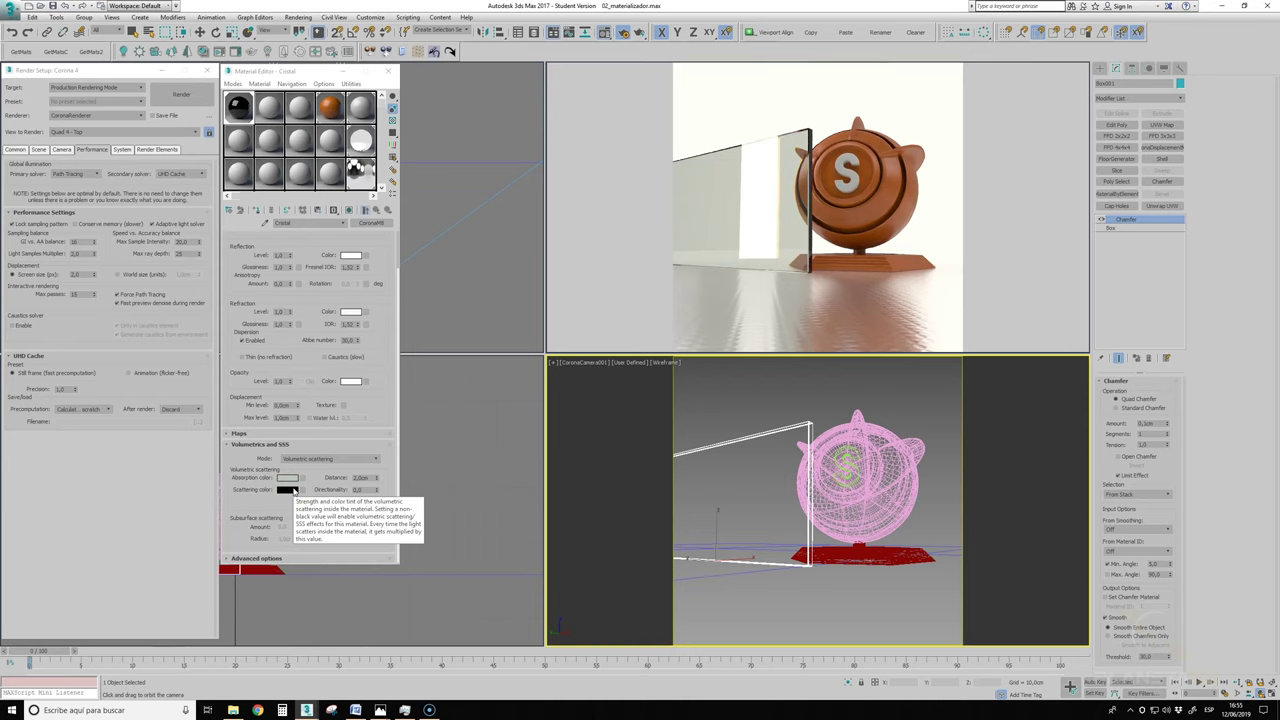
{"action": "left_click_drag", "start_coordinate": [834, 494], "coordinate": [834, 503]}
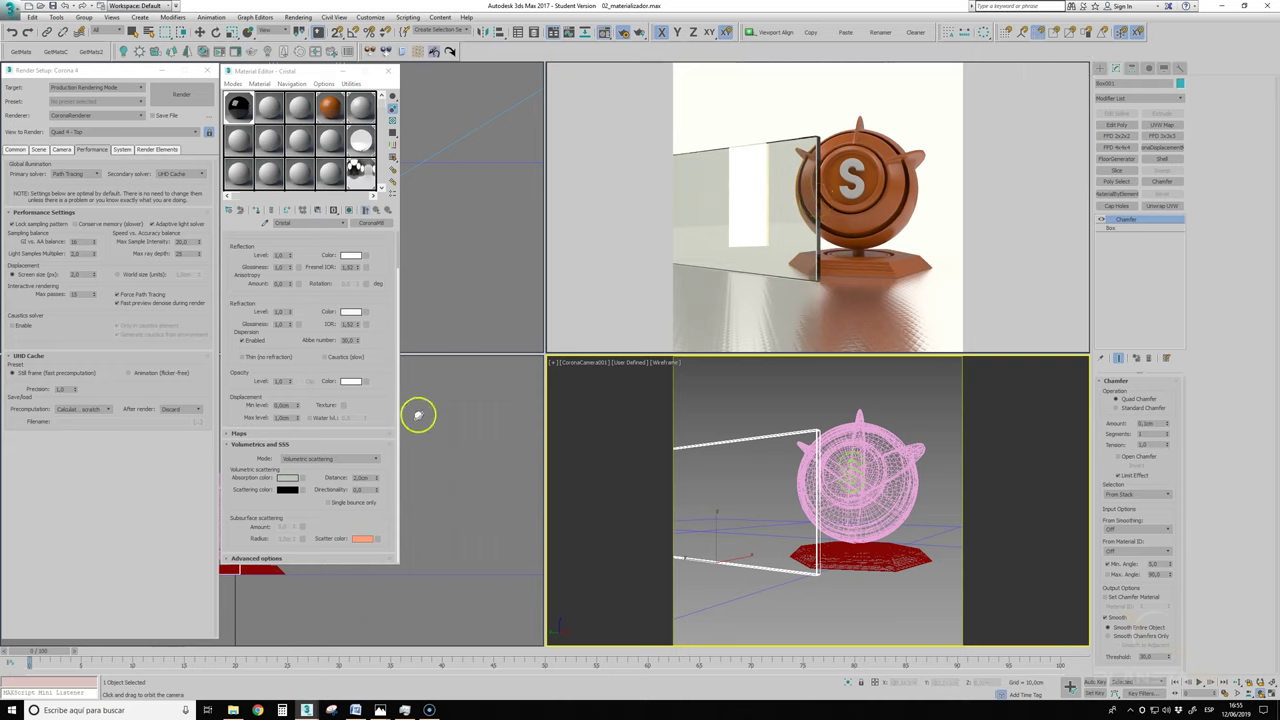
{"action": "double_click", "coordinate": [362, 477]}
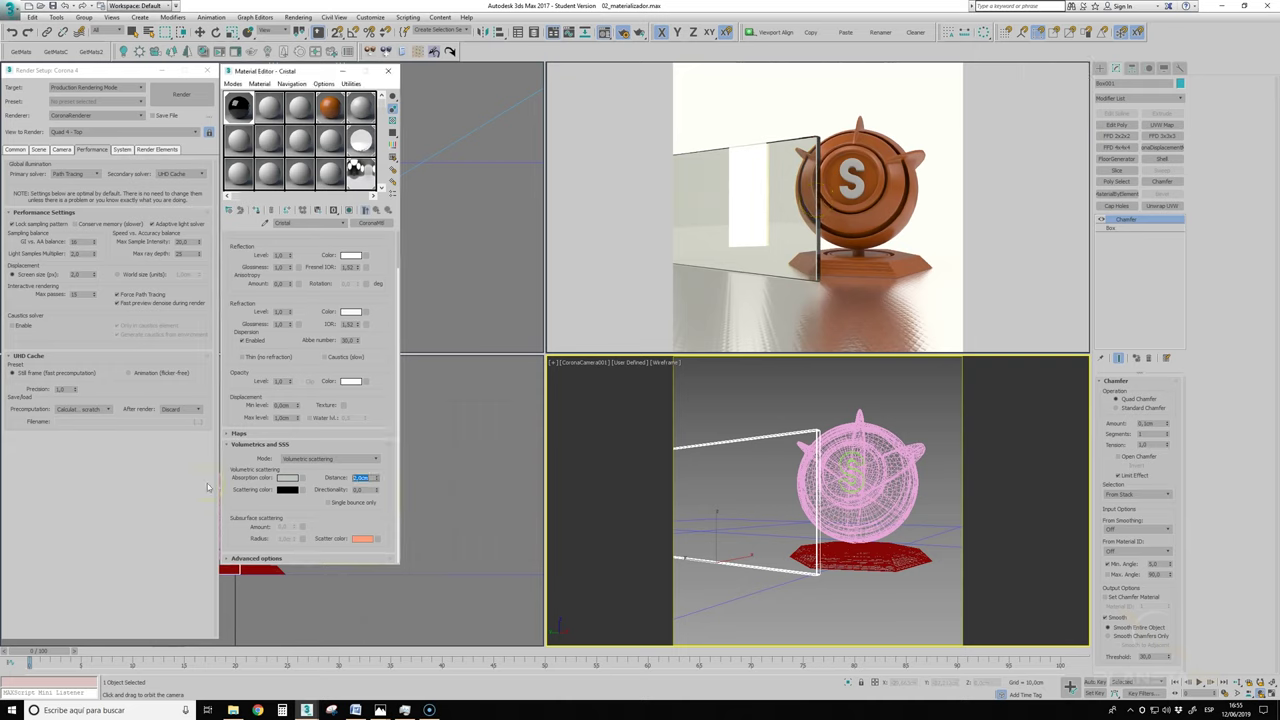
{"action": "type", "text": "1"}
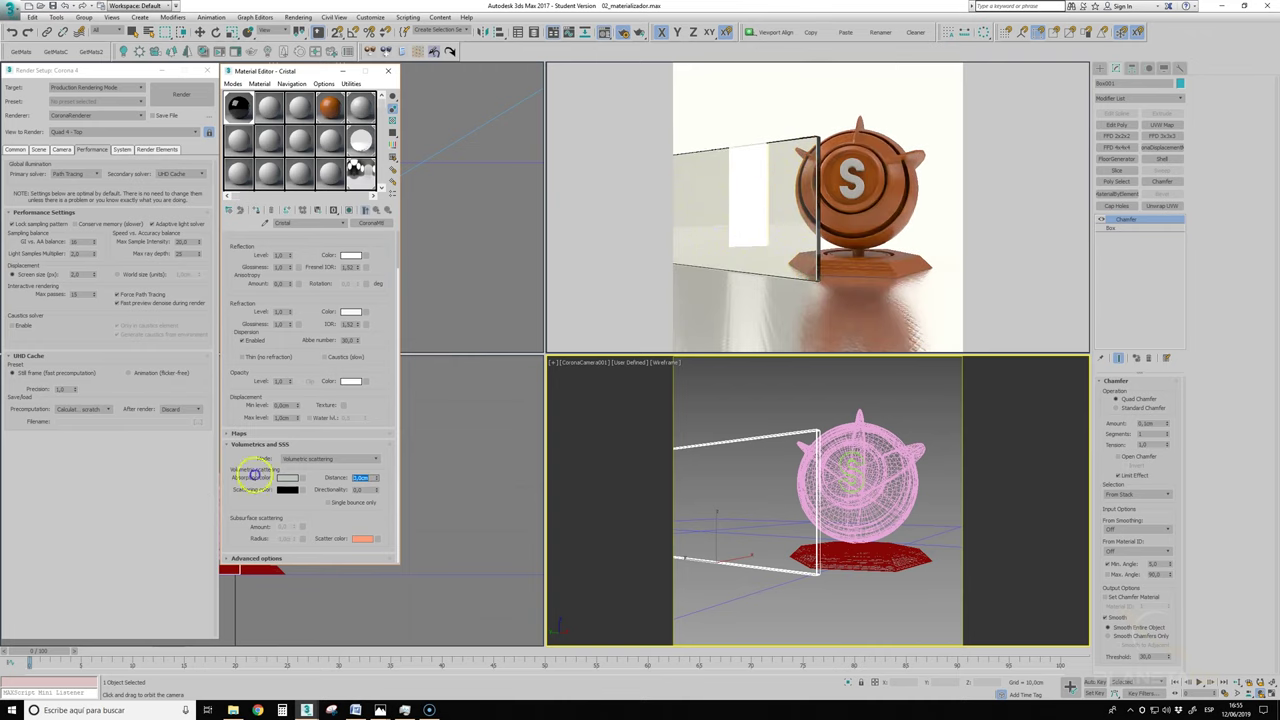
{"action": "key", "text": "Return"}
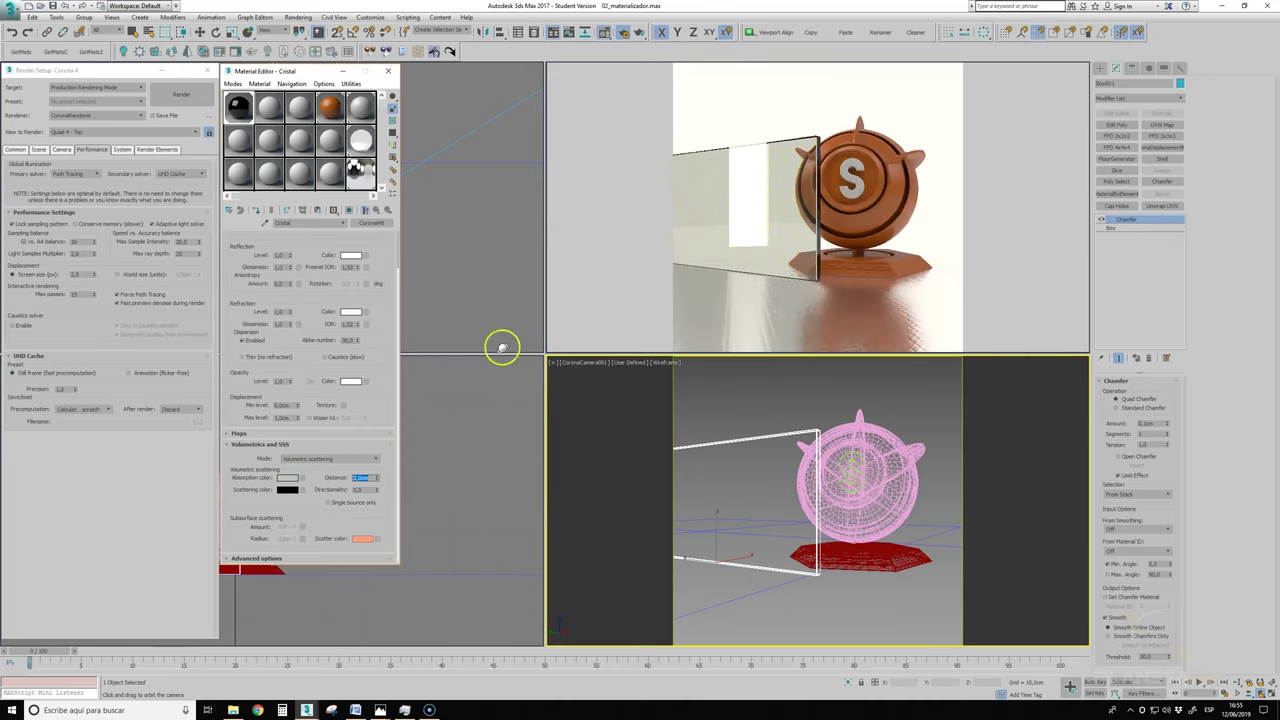
Step: Orbit and dolly CoronaCamera001 closer to the S-logo sculpture behind the glass
{"action": "mouse_move", "coordinate": [857, 543]}
{"action": "left_mouse_down"}
{"action": "mouse_move", "coordinate": [818, 501]}
{"action": "mouse_move", "coordinate": [885, 516]}
{"action": "left_mouse_up"}
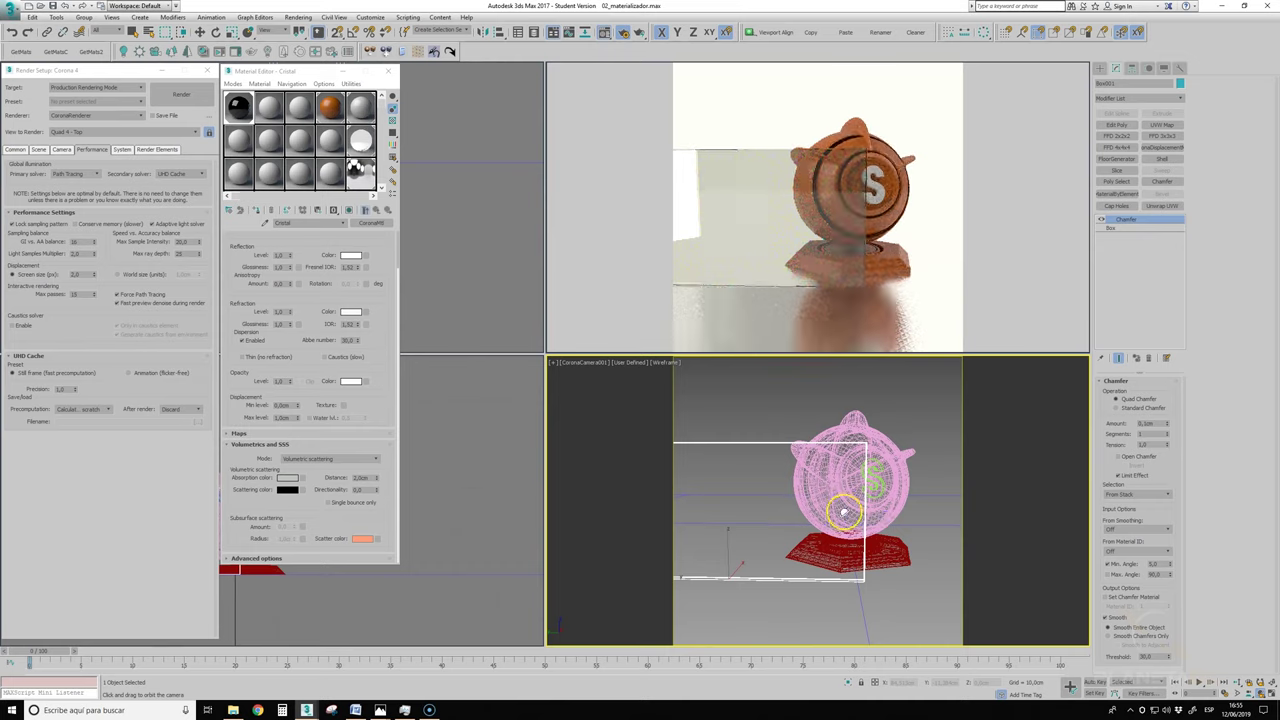
{"action": "left_click", "coordinate": [1237, 683]}
{"action": "mouse_move", "coordinate": [889, 527]}
{"action": "left_mouse_down"}
{"action": "mouse_move", "coordinate": [915, 525]}
{"action": "mouse_move", "coordinate": [839, 530]}
{"action": "mouse_move", "coordinate": [842, 517]}
{"action": "left_mouse_up"}
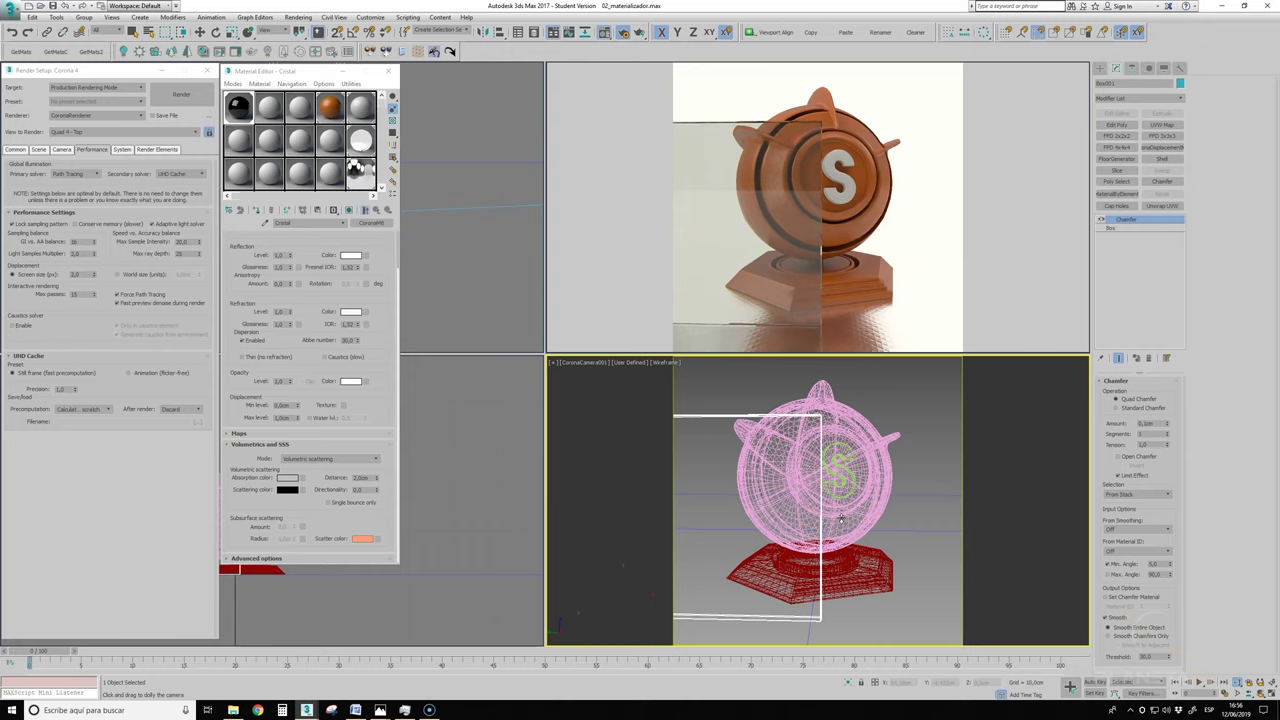
Step: Switch to the 01_ambiente.max bathroom scene window
{"action": "left_click", "coordinate": [306, 710]}
{"action": "left_click", "coordinate": [270, 670]}
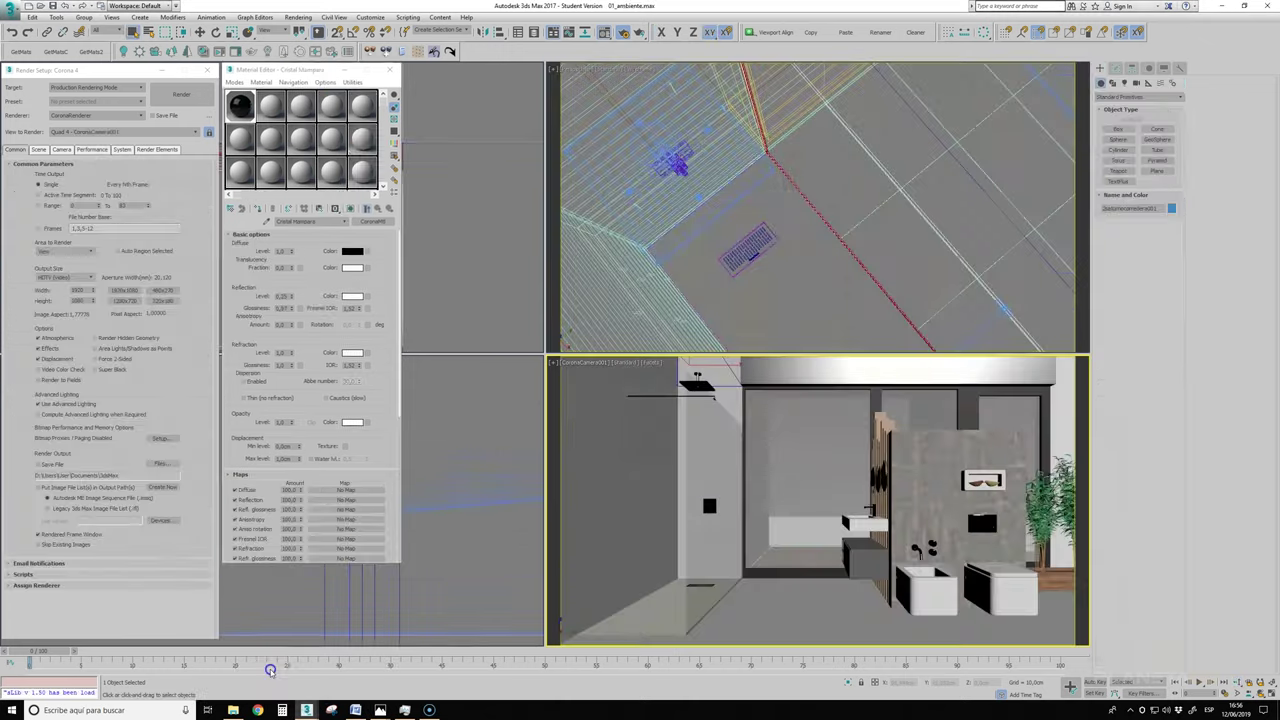
{"action": "left_click", "coordinate": [336, 180]}
Step: Activate the Camera viewport in the bathroom scene
{"action": "right_click", "coordinate": [726, 443]}
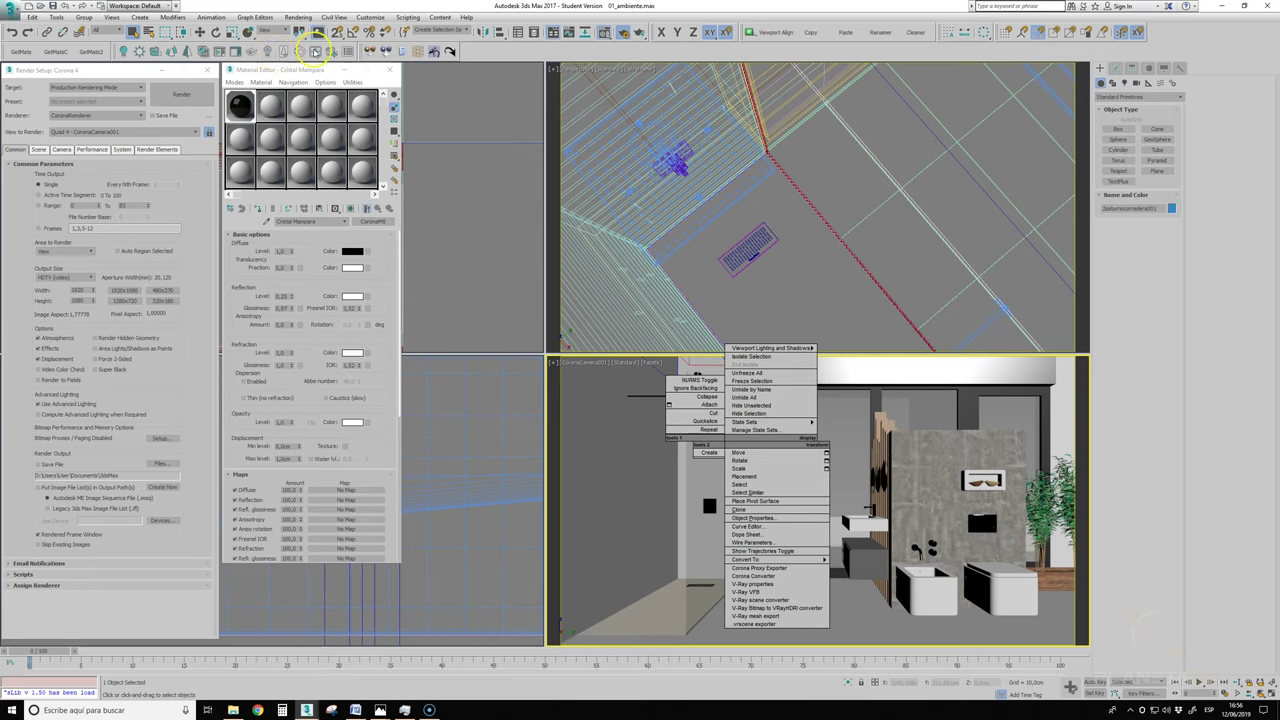
{"action": "left_click", "coordinate": [310, 52]}
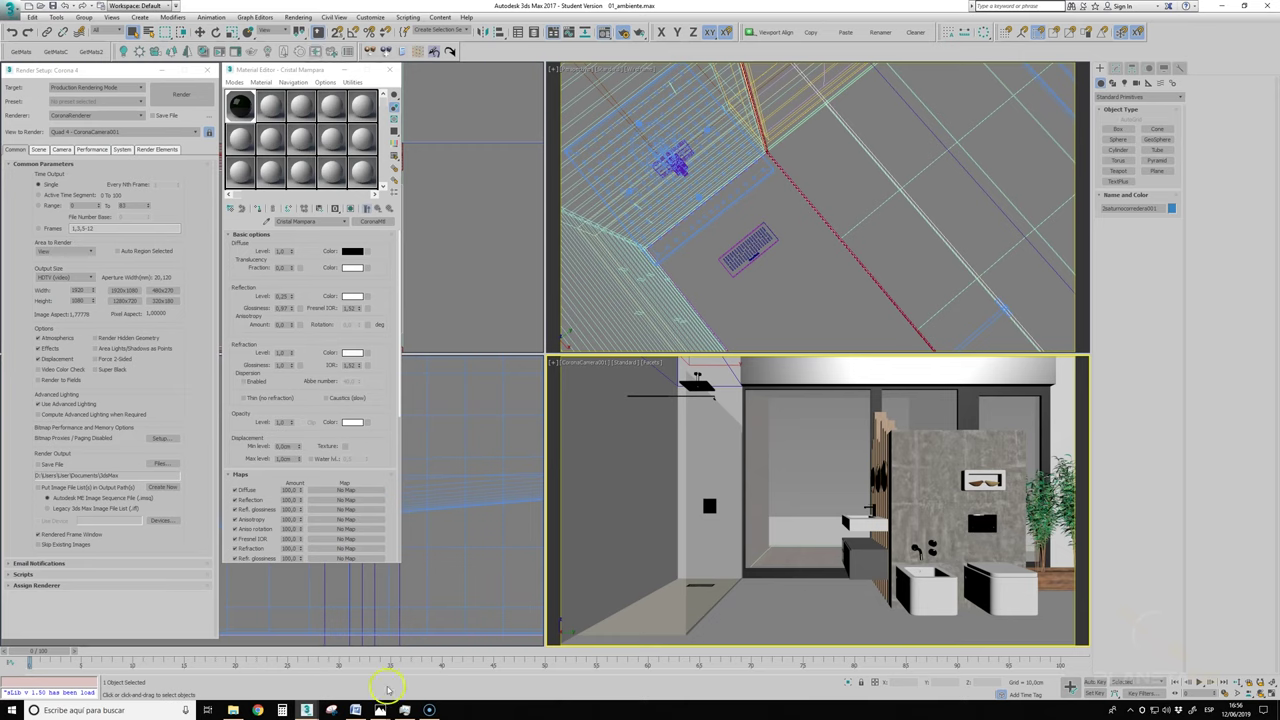
{"action": "right_click", "coordinate": [594, 477]}
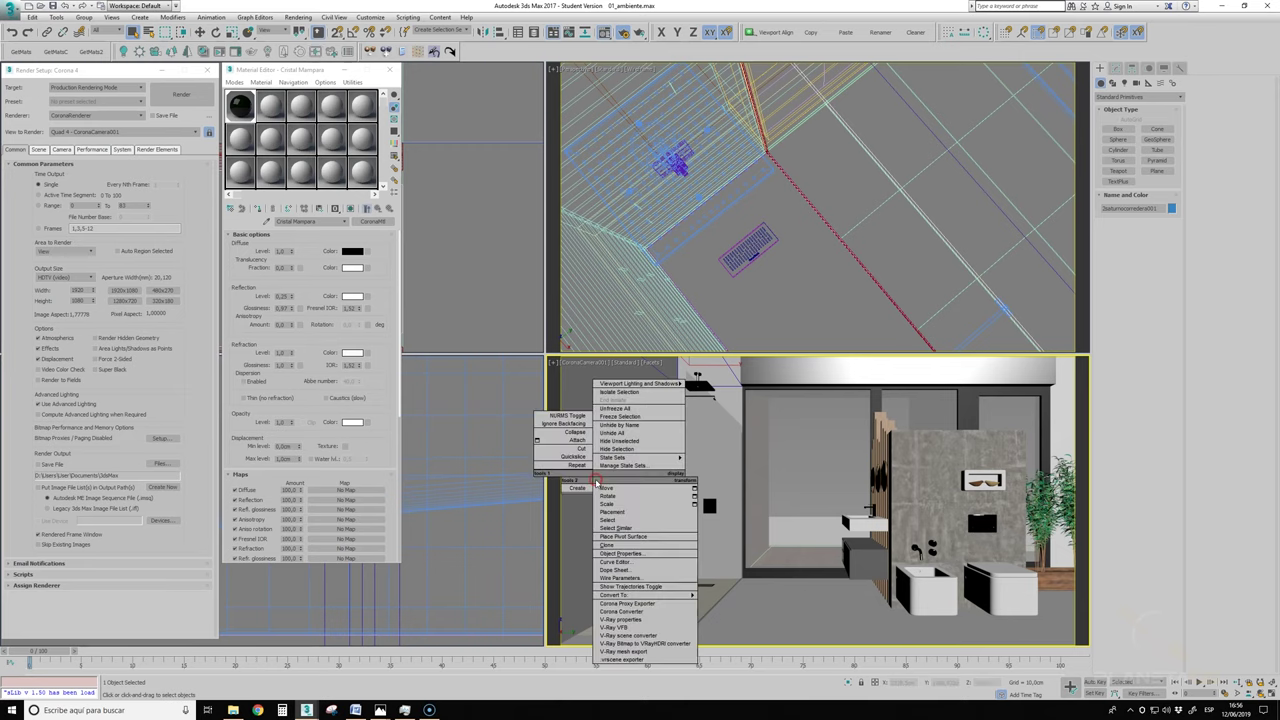
{"action": "left_click", "coordinate": [316, 51]}
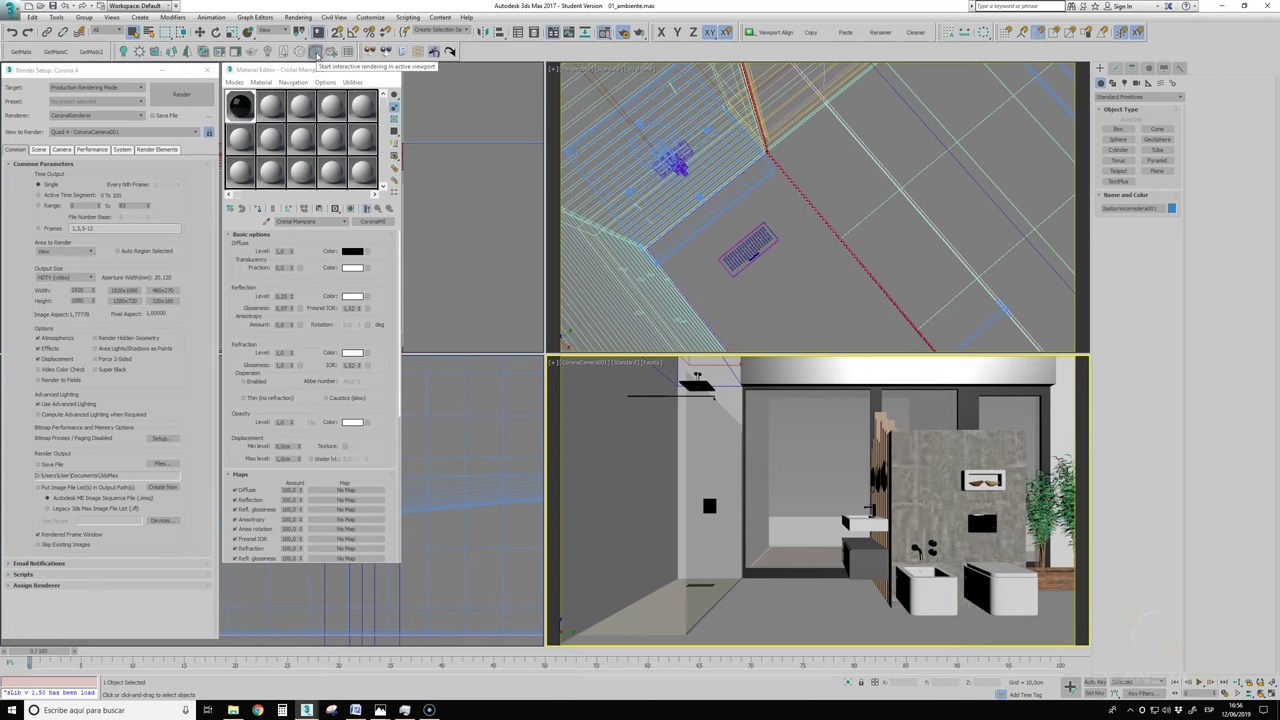
Step: Start Corona interactive rendering and set Cristal Mampara's Reflection Level to 0,5
{"action": "left_click", "coordinate": [316, 51]}
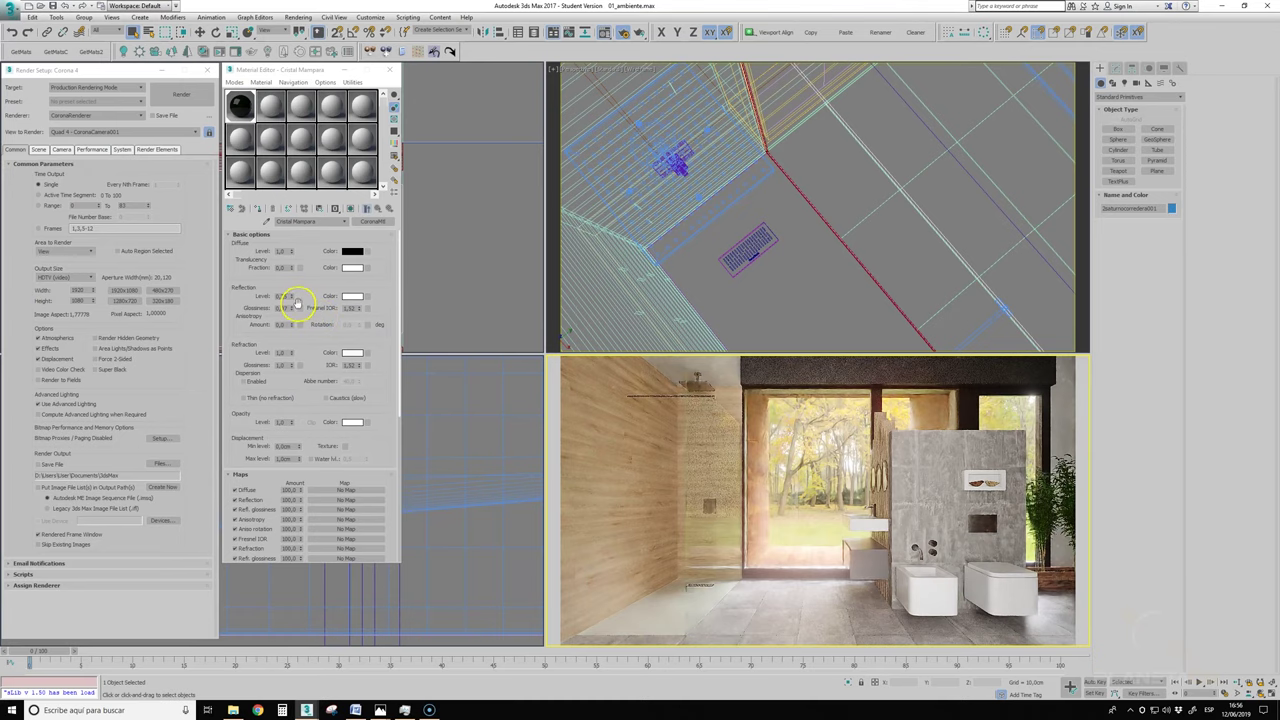
{"action": "left_click", "coordinate": [290, 297]}
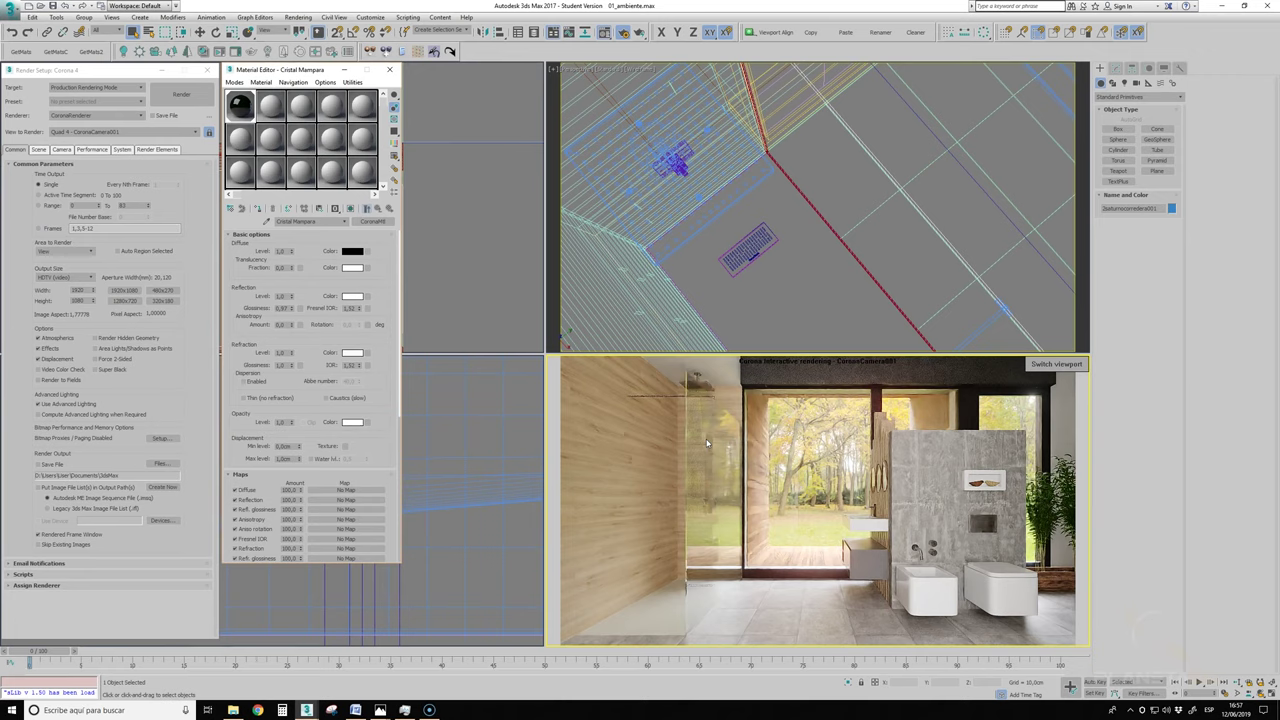
{"action": "double_click", "coordinate": [284, 296]}
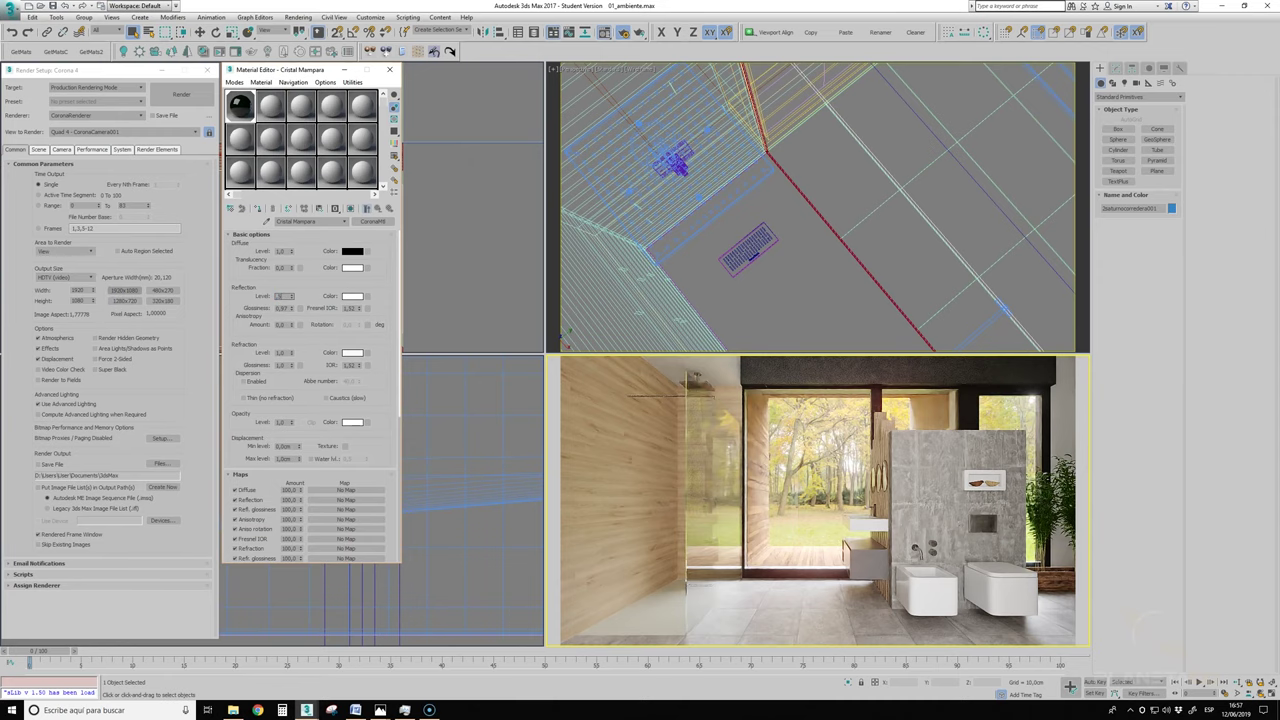
{"action": "type", "text": "0,5"}
{"action": "key", "text": "Return"}
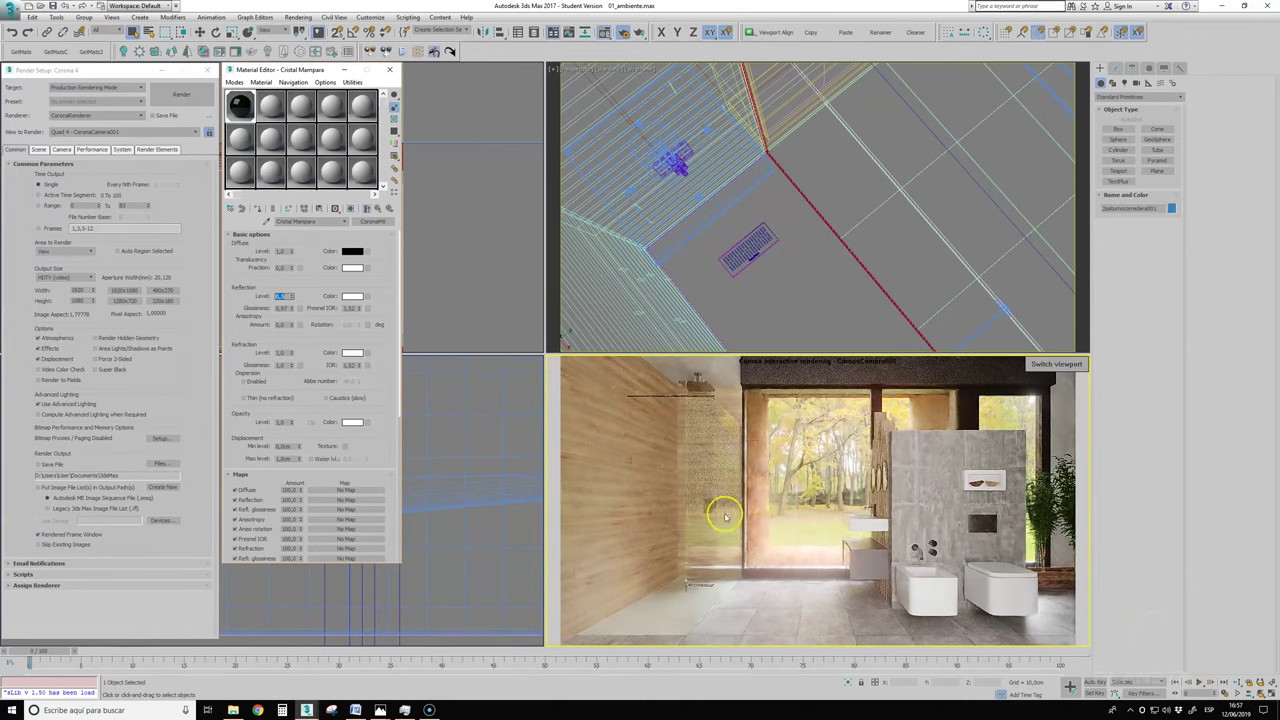
{"action": "mouse_move", "coordinate": [708, 506]}
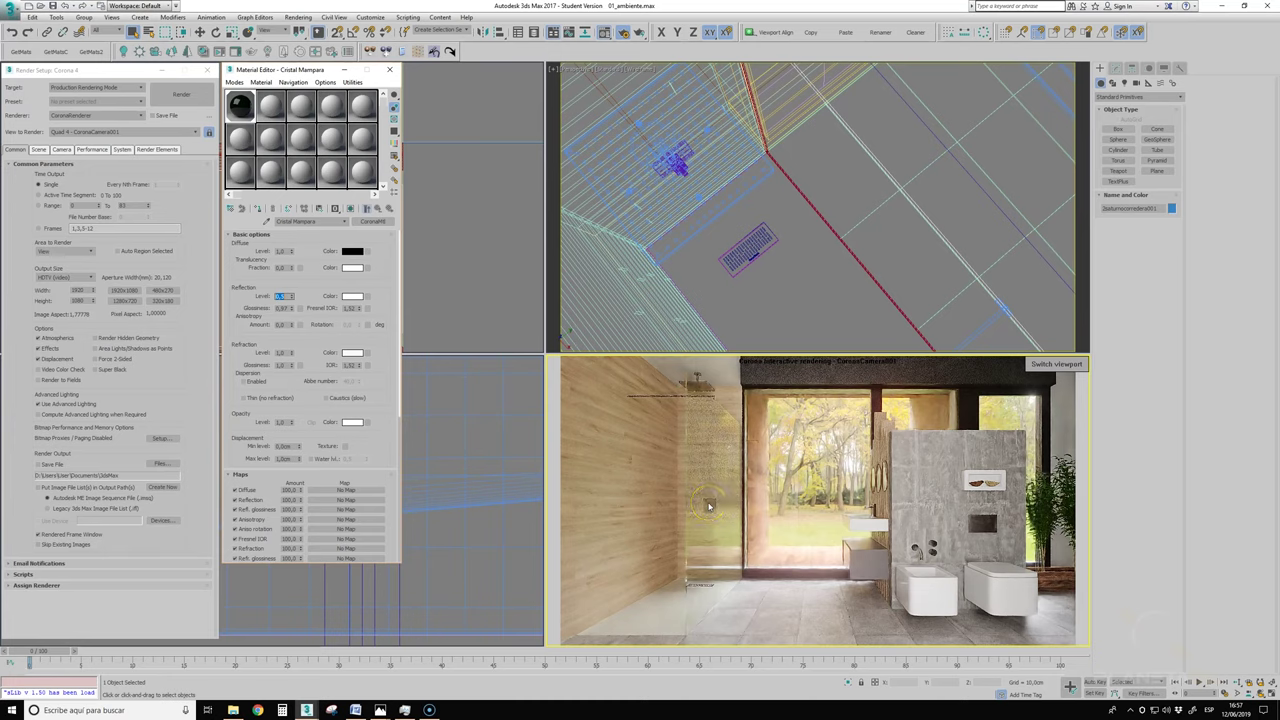
{"action": "left_click", "coordinate": [694, 563]}
{"action": "left_click", "coordinate": [716, 522]}
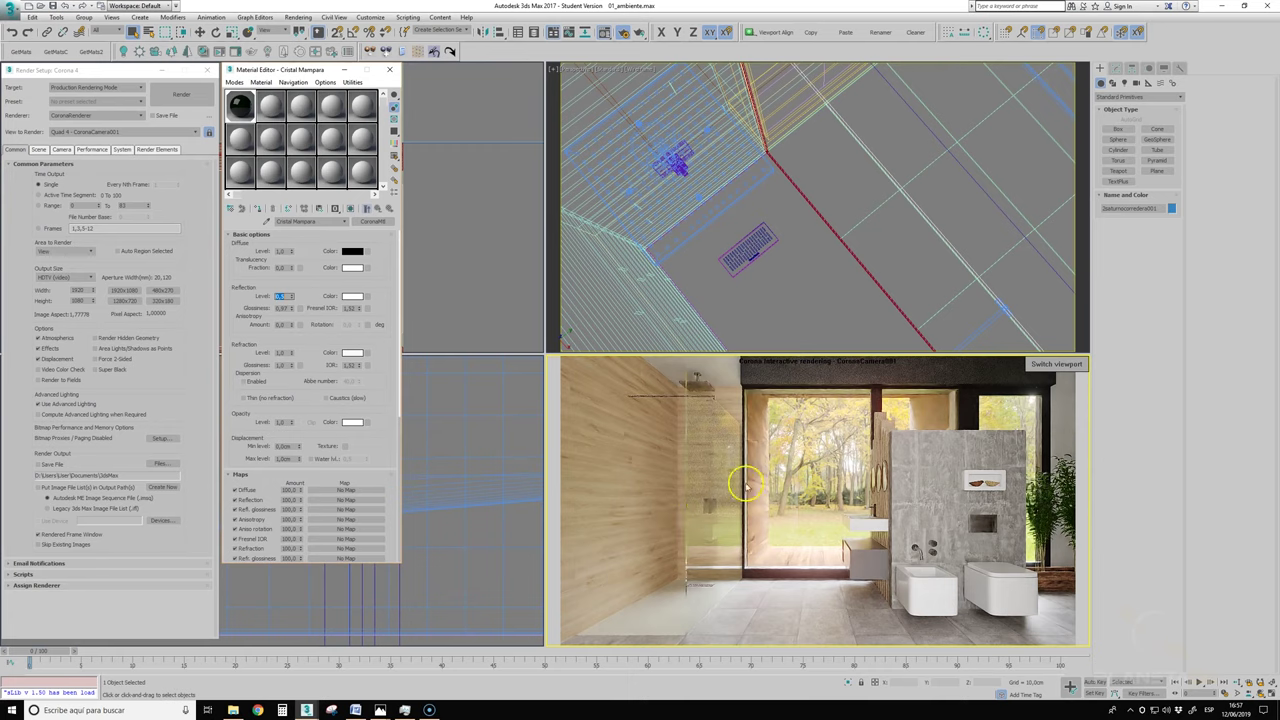
{"action": "left_click", "coordinate": [634, 35]}
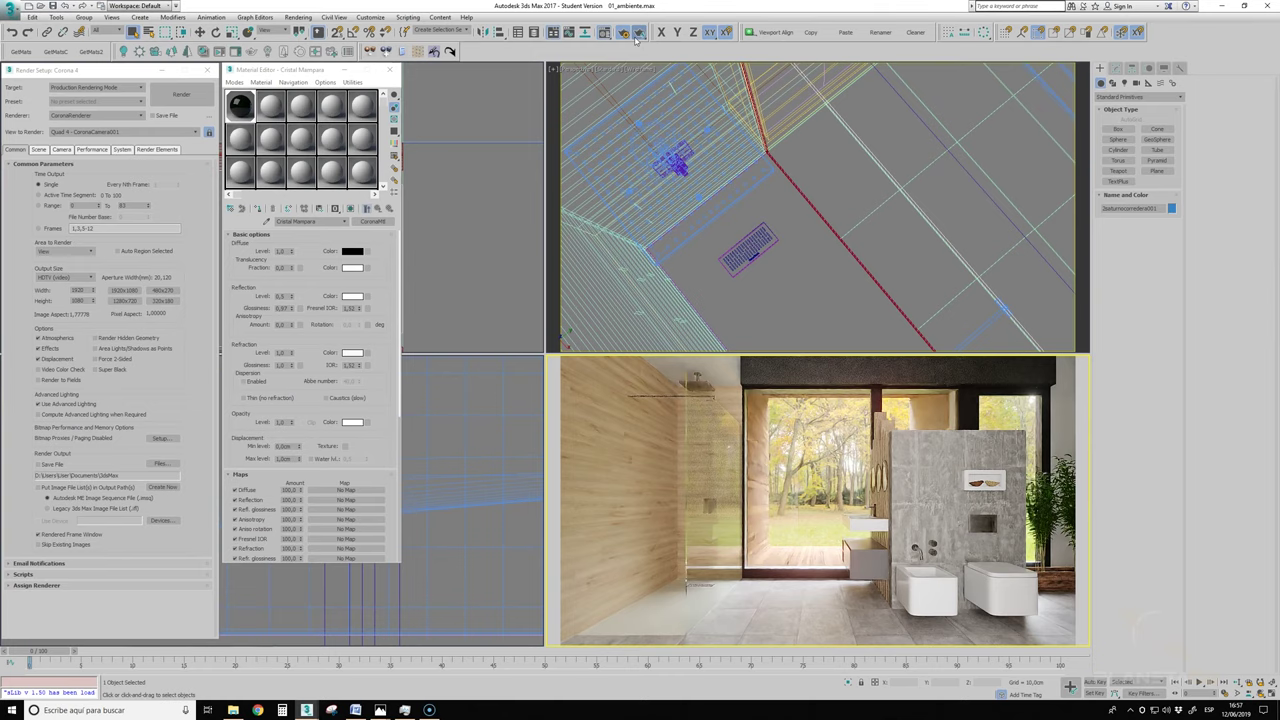
Step: Production-render only a region drawn around the shower glass, stopping once it has refined
{"action": "left_click", "coordinate": [636, 33]}
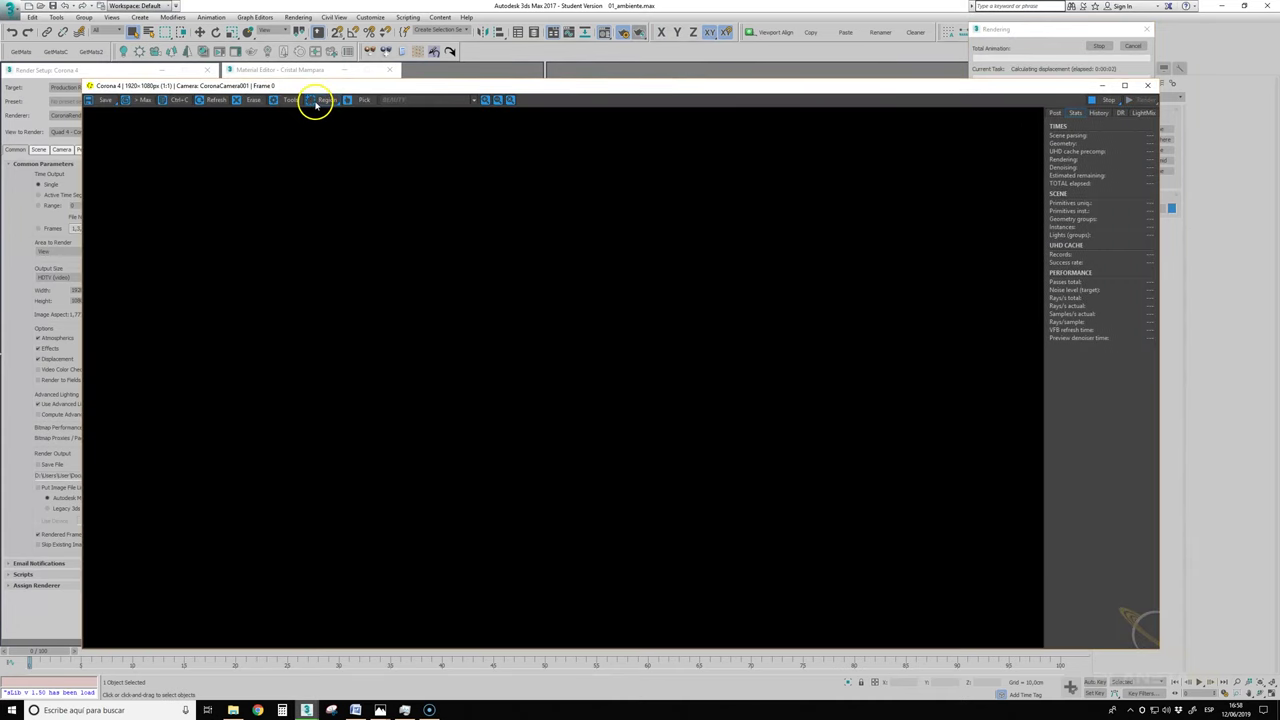
{"action": "left_click", "coordinate": [330, 104]}
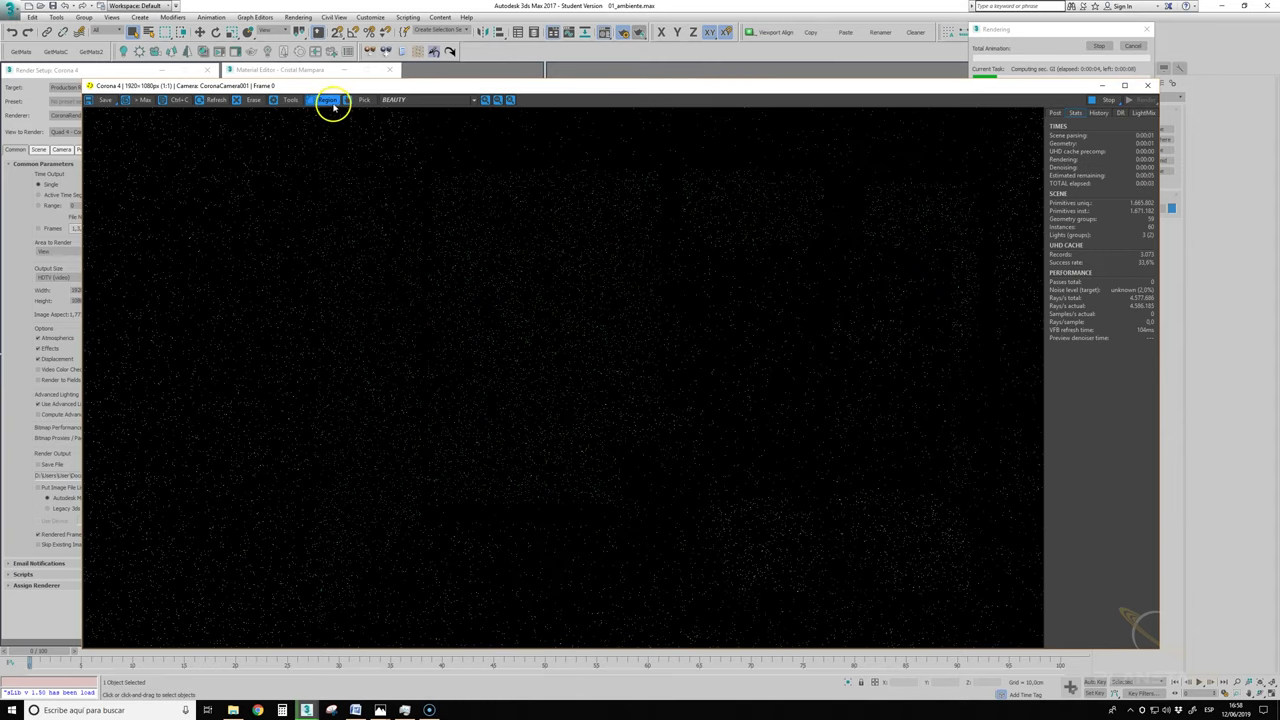
{"action": "mouse_move", "coordinate": [280, 322]}
{"action": "left_mouse_down"}
{"action": "mouse_move", "coordinate": [393, 513]}
{"action": "mouse_move", "coordinate": [412, 573]}
{"action": "left_mouse_up"}
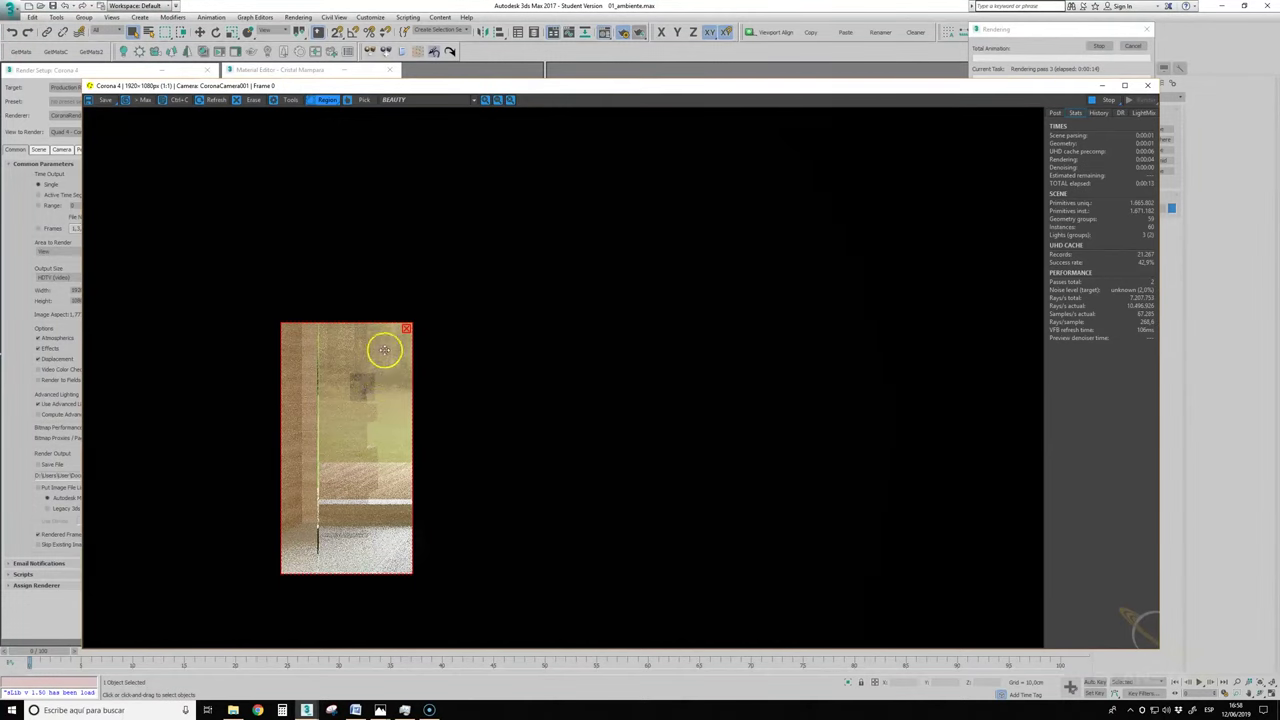
{"action": "scroll", "coordinate": [383, 365], "scroll_direction": "up", "scroll_amount": 1}
{"action": "scroll", "coordinate": [360, 402], "scroll_direction": "up", "scroll_amount": 1}
{"action": "scroll", "coordinate": [360, 404], "scroll_direction": "down", "scroll_amount": 1}
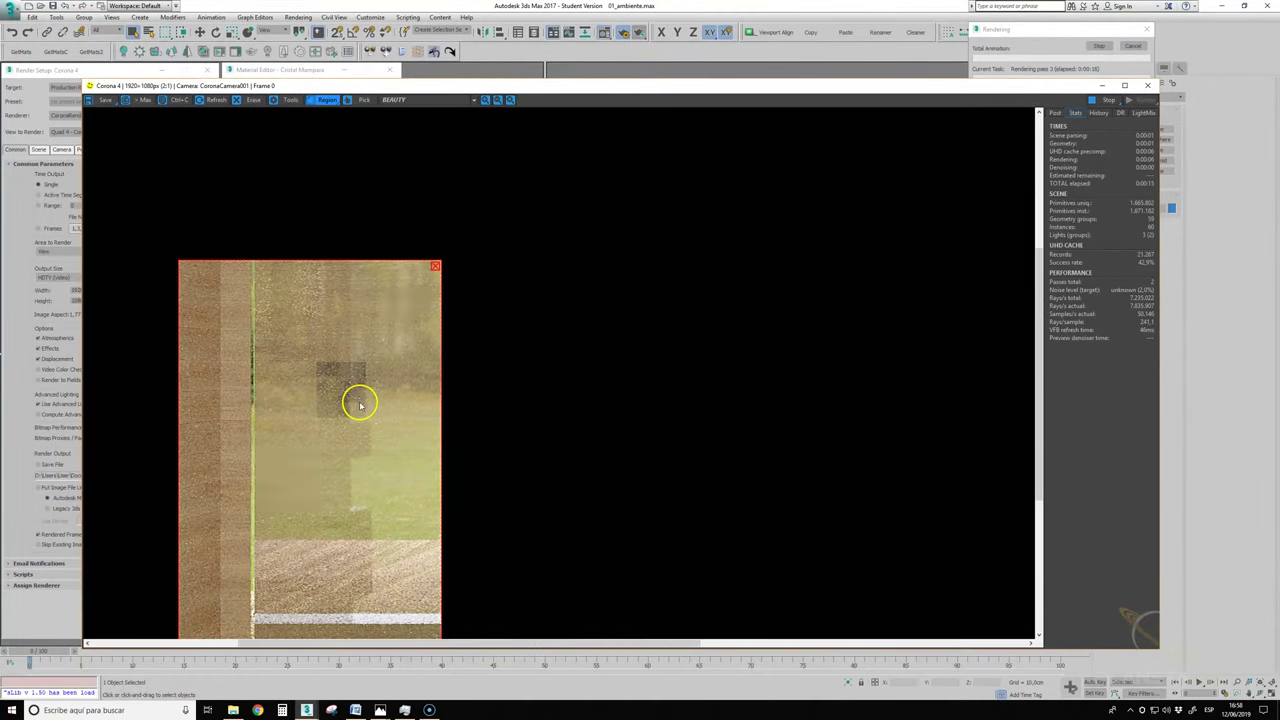
{"action": "scroll", "coordinate": [358, 400], "scroll_direction": "down", "scroll_amount": 1}
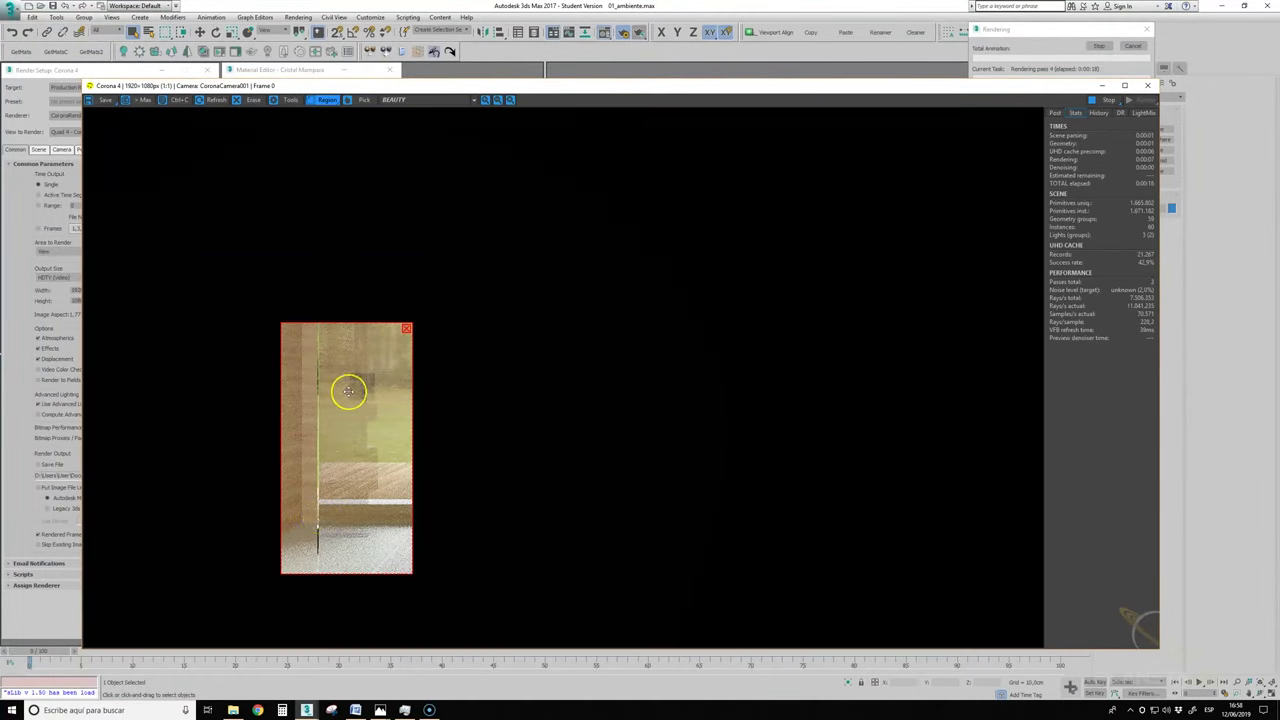
{"action": "scroll", "coordinate": [362, 408], "scroll_direction": "up", "scroll_amount": 1}
{"action": "scroll", "coordinate": [362, 408], "scroll_direction": "down", "scroll_amount": 1}
{"action": "left_click", "coordinate": [1100, 101]}
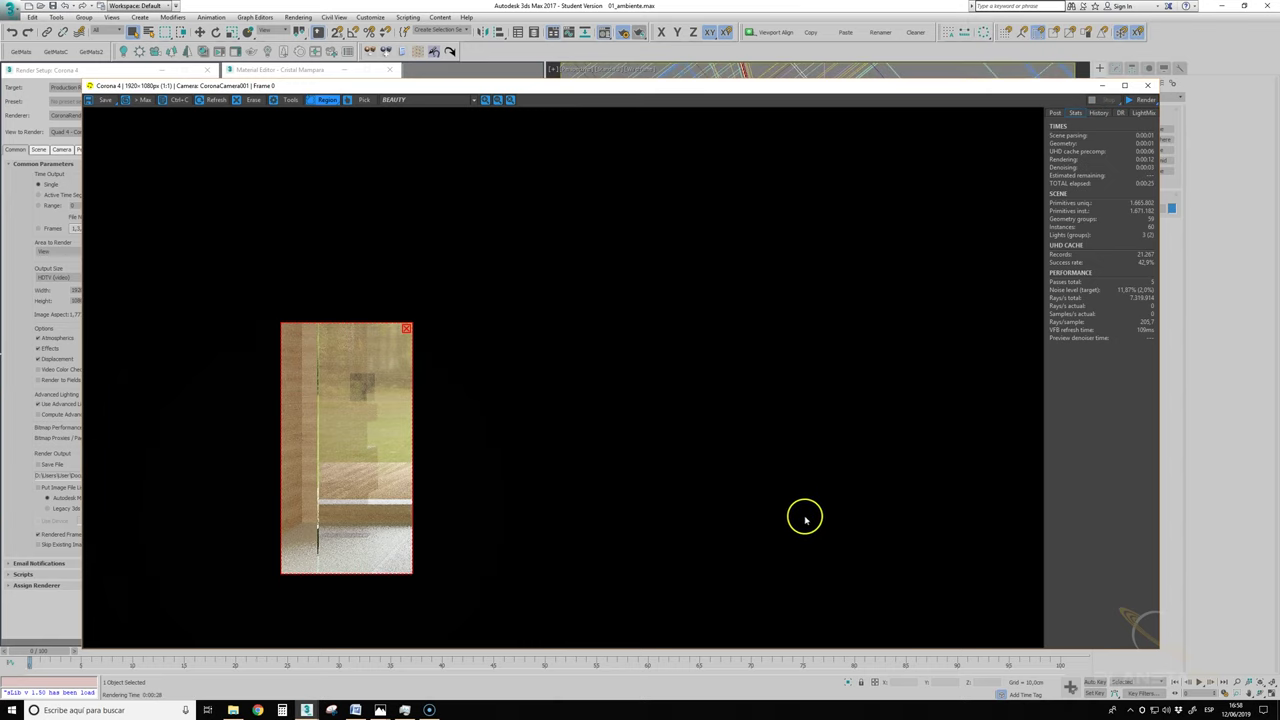
{"action": "mouse_move", "coordinate": [380, 710]}
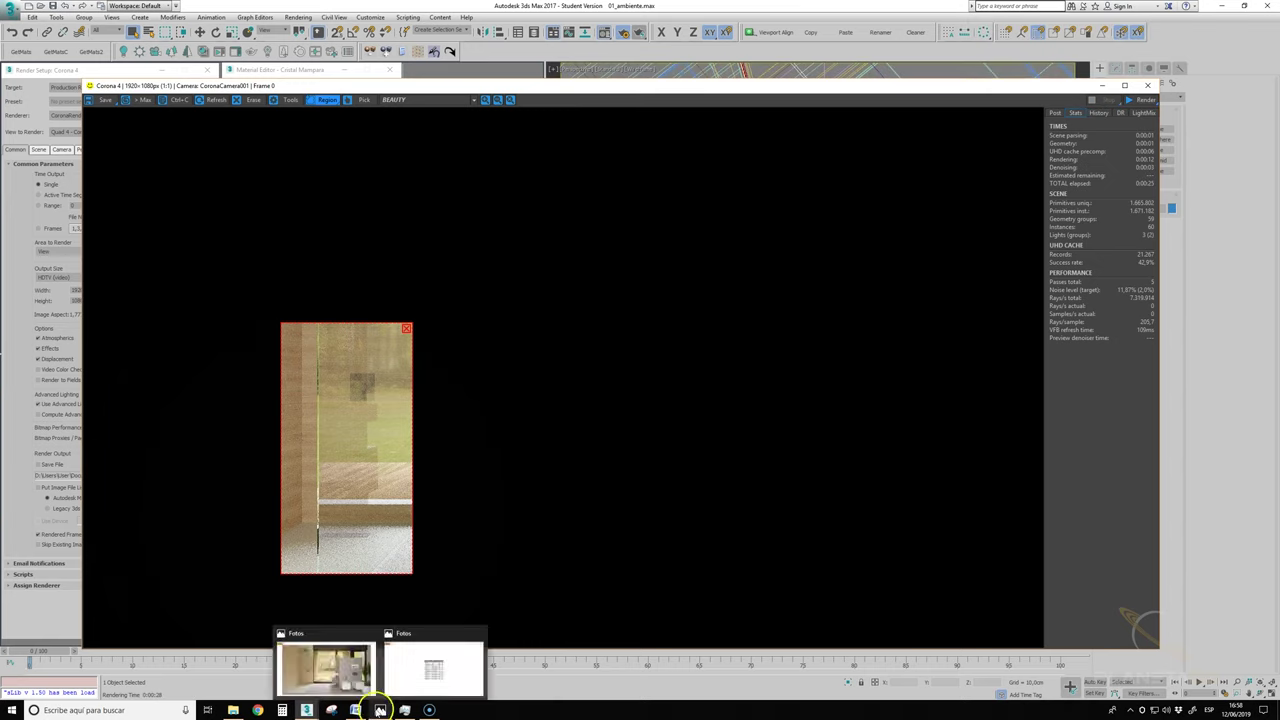
Step: View the bathroom render in Photos, then switch back to 02_materializador in 3ds Max
{"action": "left_click", "coordinate": [364, 680]}
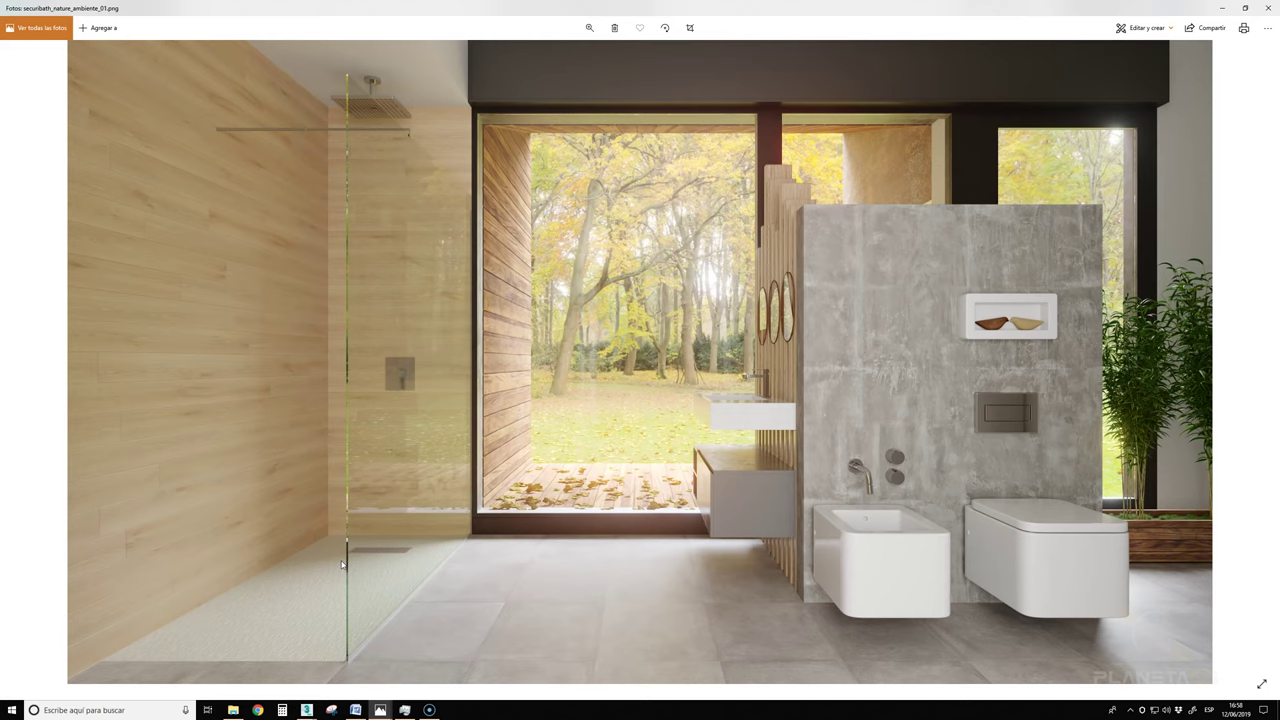
{"action": "key", "text": "alt+Tab"}
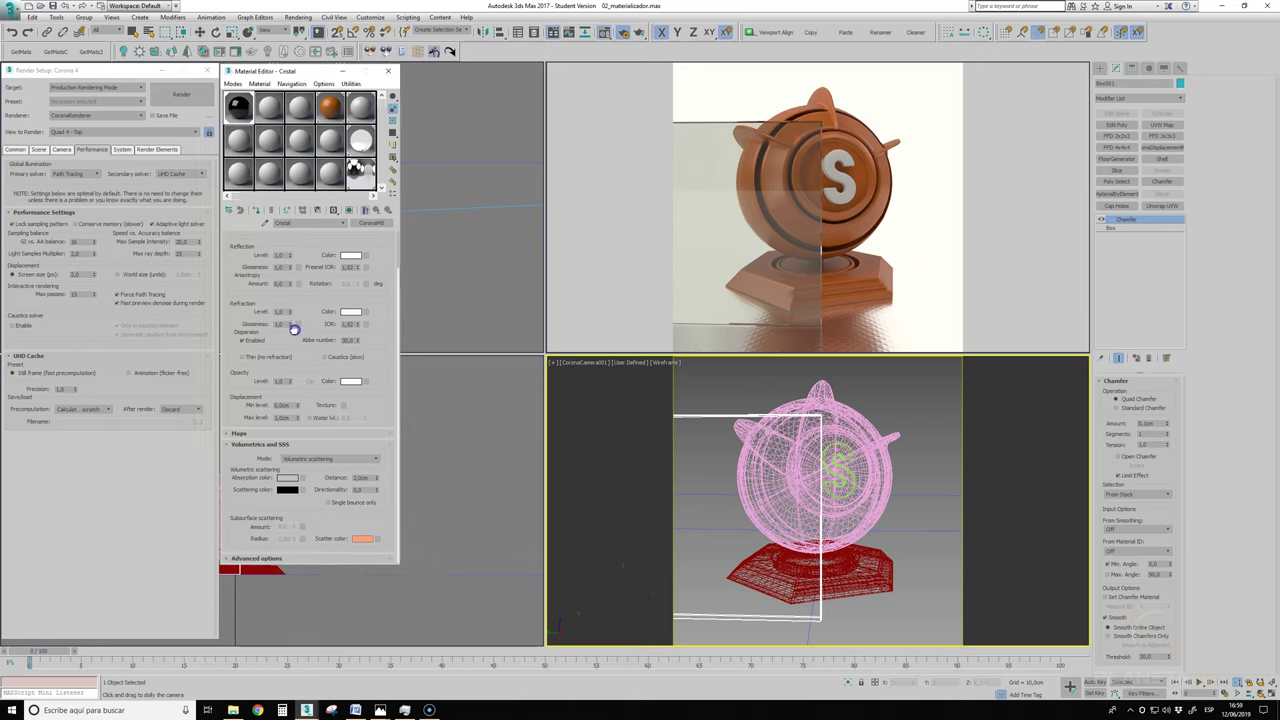
Step: Lower the sample glass's Refraction Glossiness and disable Dispersion
{"action": "left_click_drag", "start_coordinate": [295, 342], "coordinate": [302, 406]}
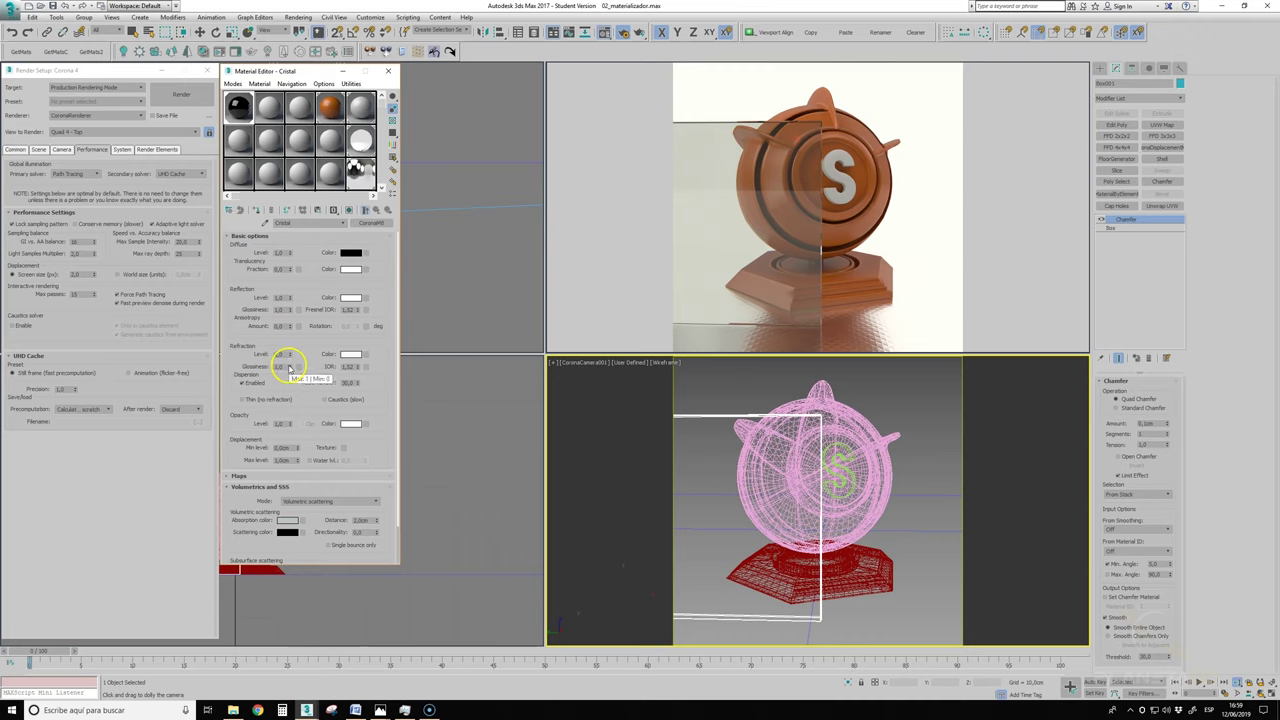
{"action": "left_click_drag", "start_coordinate": [290, 370], "coordinate": [286, 390]}
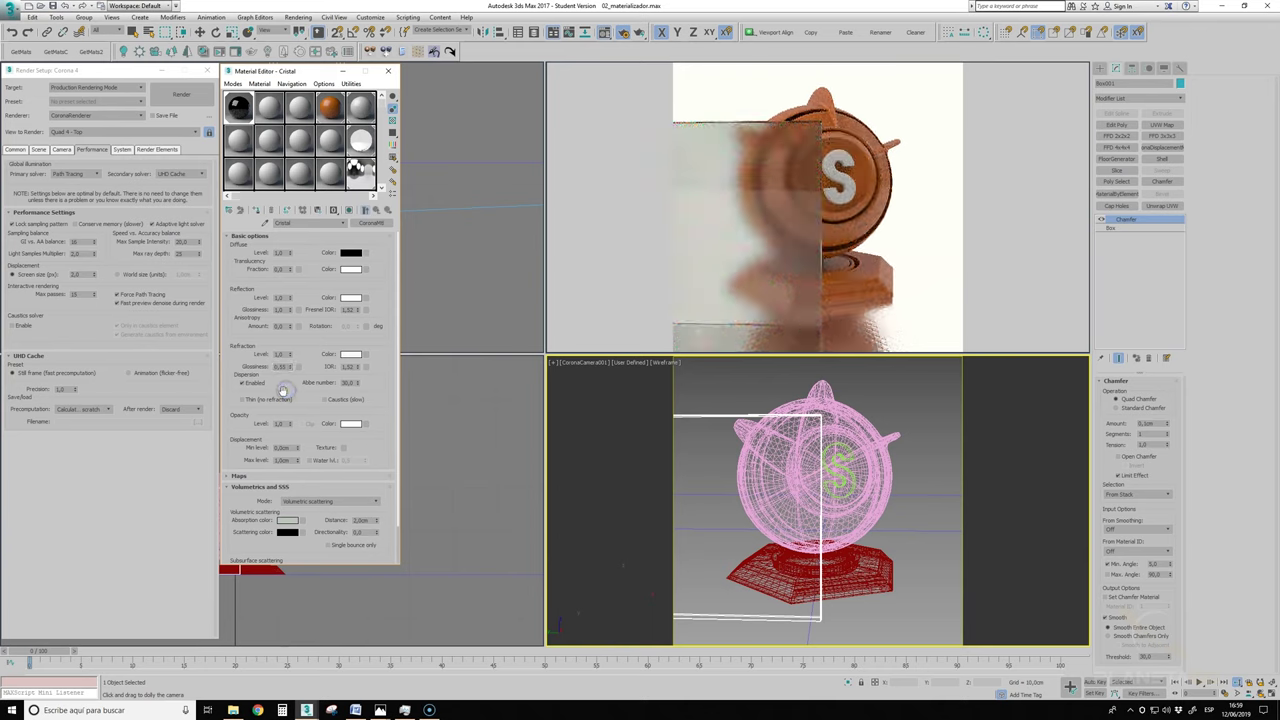
{"action": "mouse_move", "coordinate": [787, 233]}
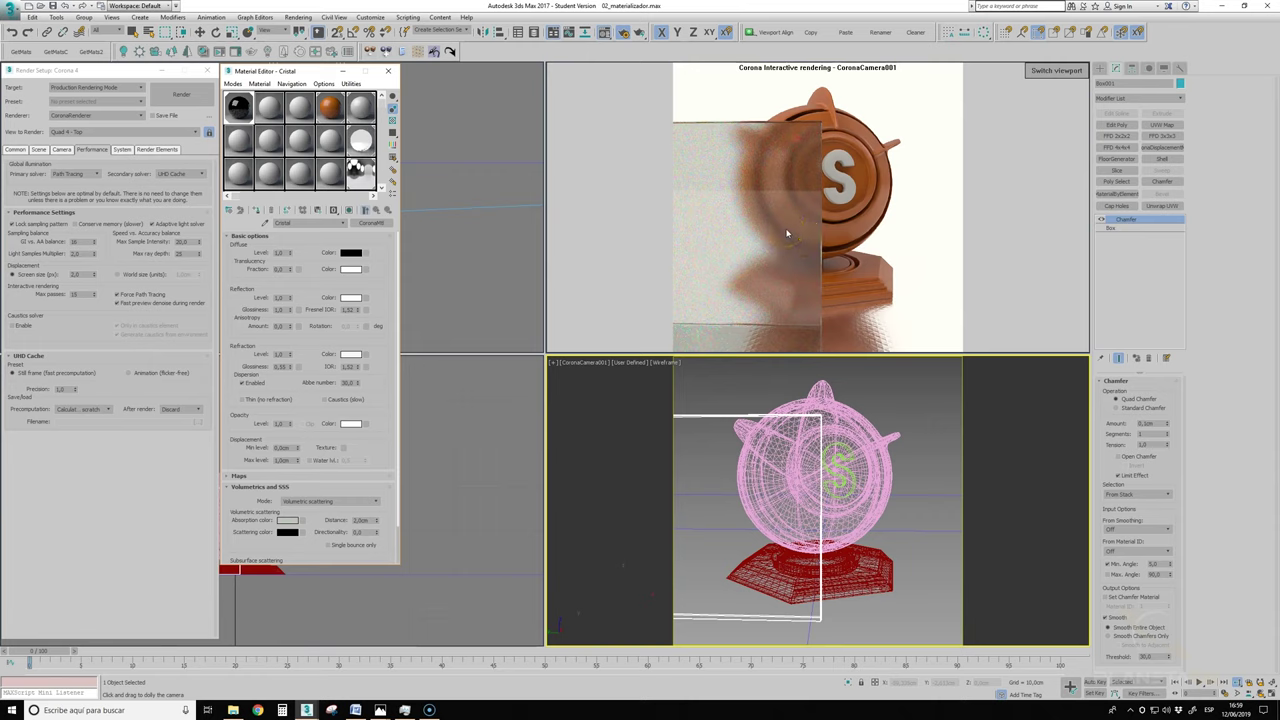
{"action": "left_click", "coordinate": [242, 383]}
Step: Give the Cristal glass a brighter, pale green diffuse colour
{"action": "left_click", "coordinate": [352, 254]}
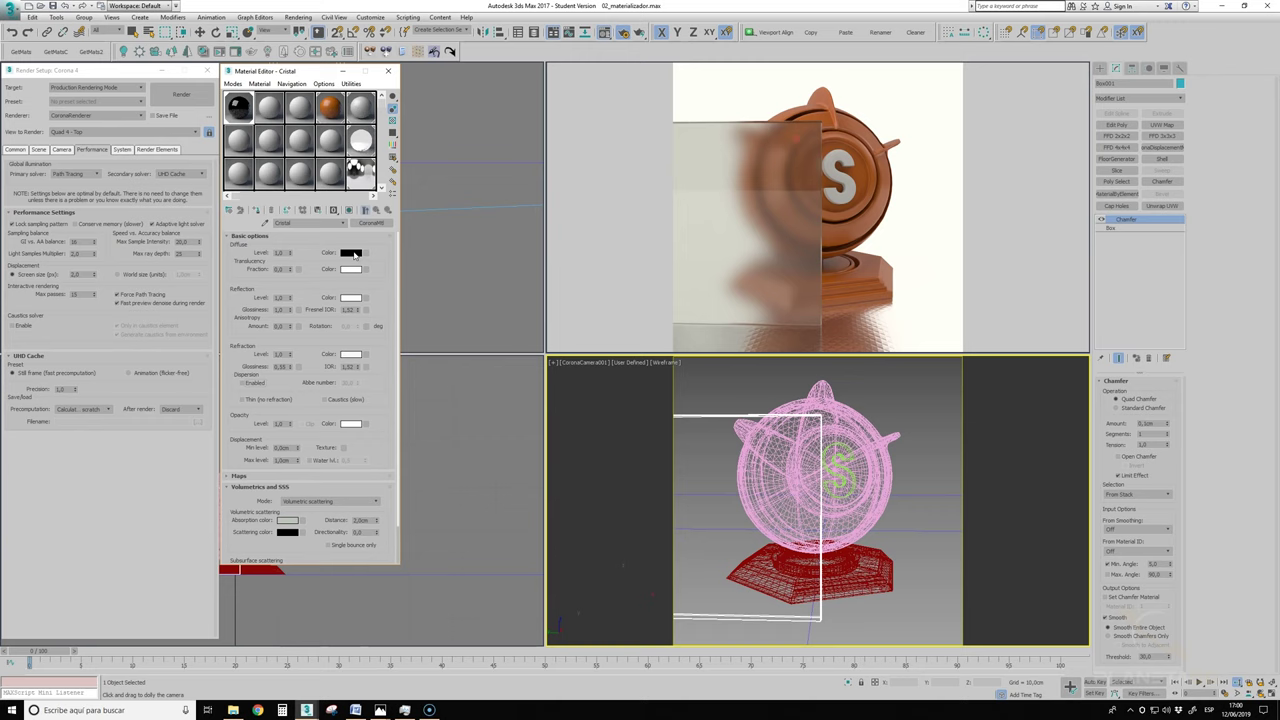
{"action": "left_click", "coordinate": [353, 254]}
{"action": "left_click_drag", "start_coordinate": [214, 104], "coordinate": [286, 112]}
{"action": "left_click_drag", "start_coordinate": [285, 64], "coordinate": [290, 66]}
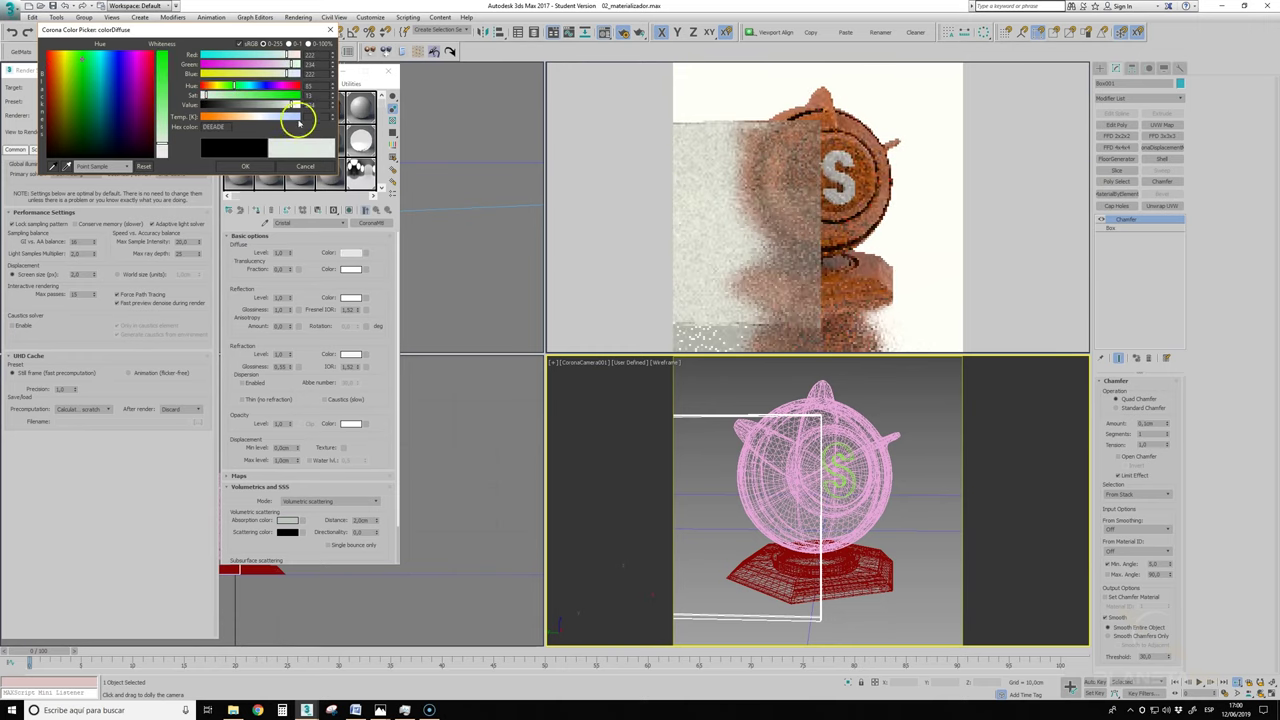
{"action": "left_click", "coordinate": [250, 166]}
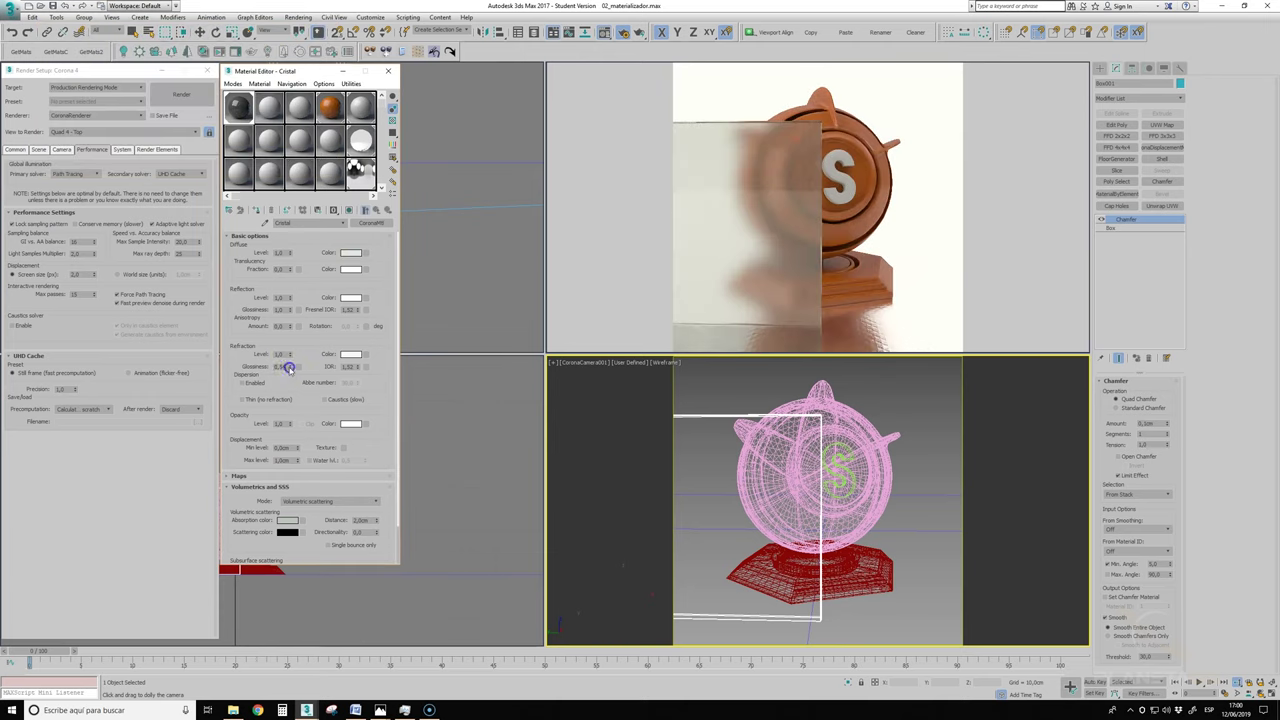
Step: Lower Refraction Glossiness to about 0.4 so the sculpture behind looks blurred
{"action": "left_click_drag", "start_coordinate": [289, 364], "coordinate": [289, 378]}
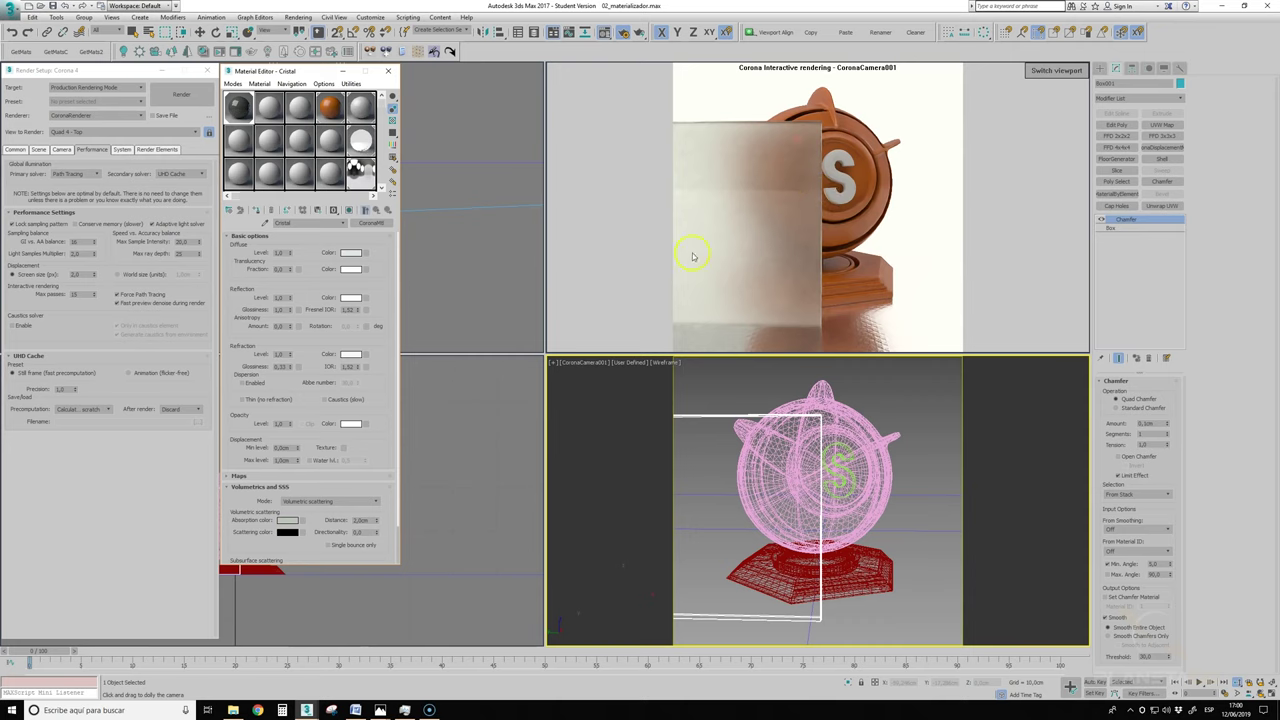
{"action": "left_click_drag", "start_coordinate": [289, 367], "coordinate": [287, 370]}
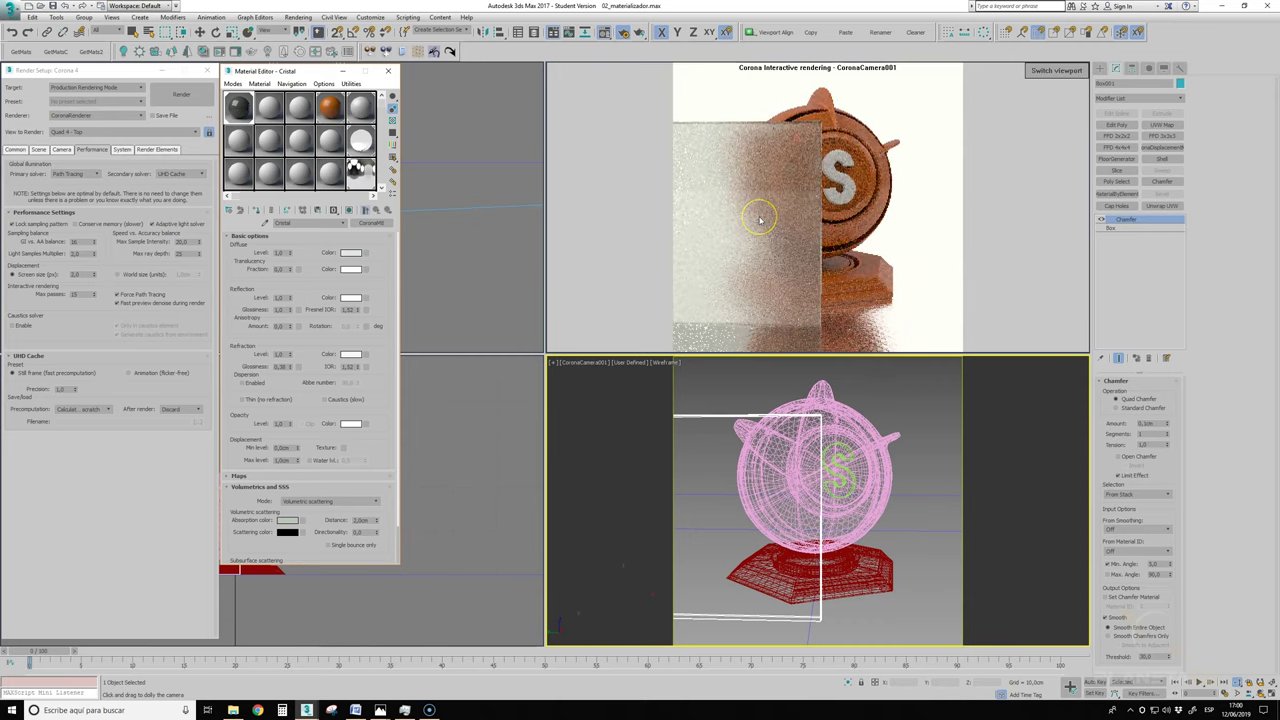
{"action": "left_click", "coordinate": [786, 198]}
{"action": "left_click", "coordinate": [287, 367]}
{"action": "left_click_drag", "start_coordinate": [288, 370], "coordinate": [288, 362]}
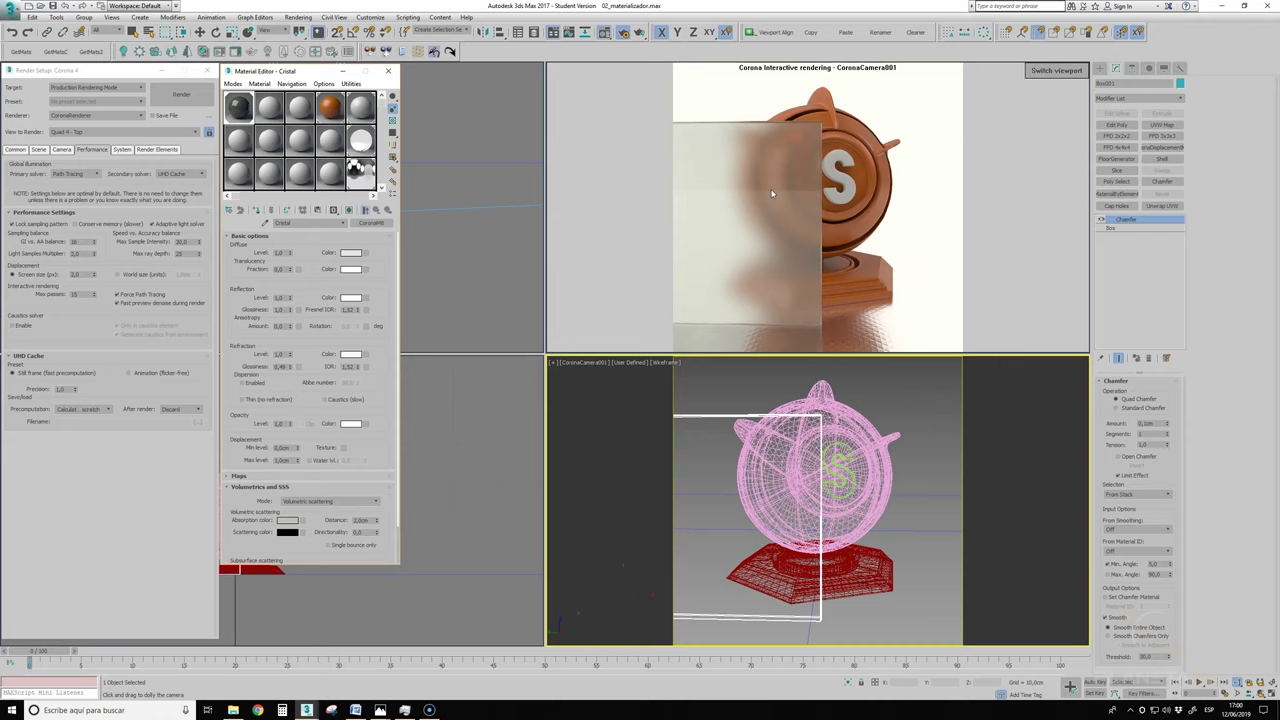
Step: Set the glass diffuse colour to pure black
{"action": "left_click", "coordinate": [352, 253]}
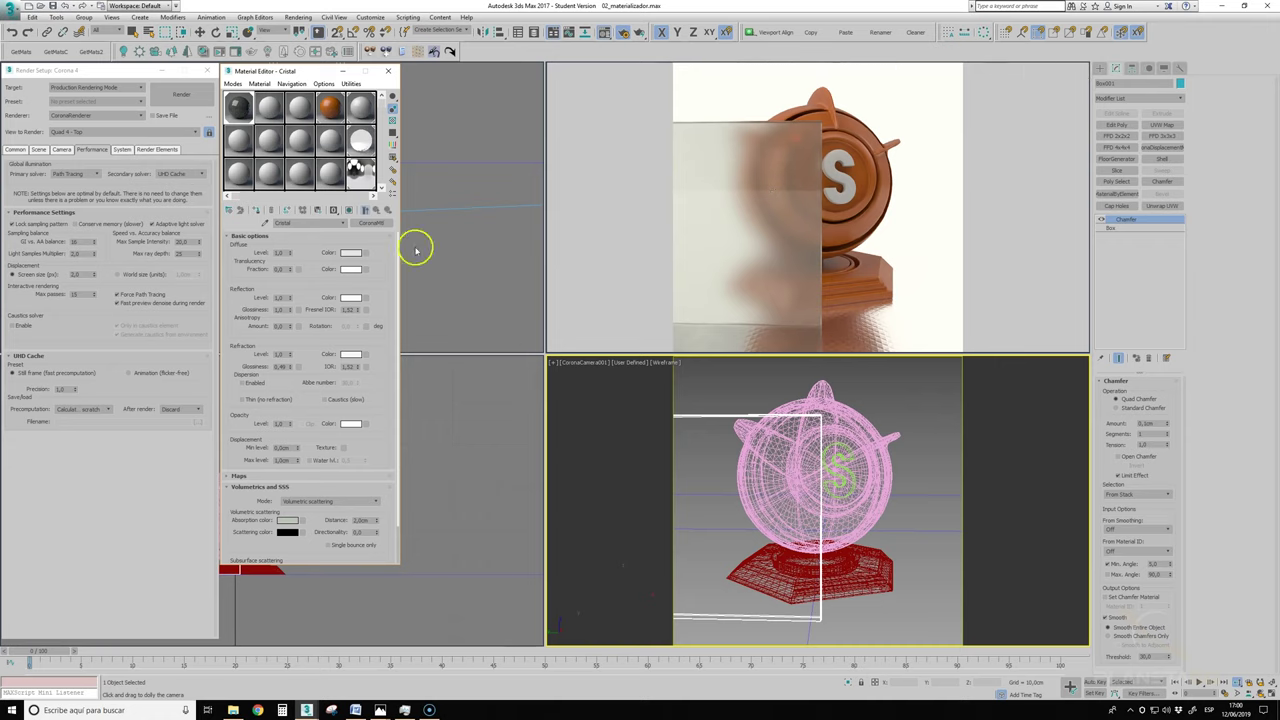
{"action": "left_click_drag", "start_coordinate": [288, 104], "coordinate": [163, 107]}
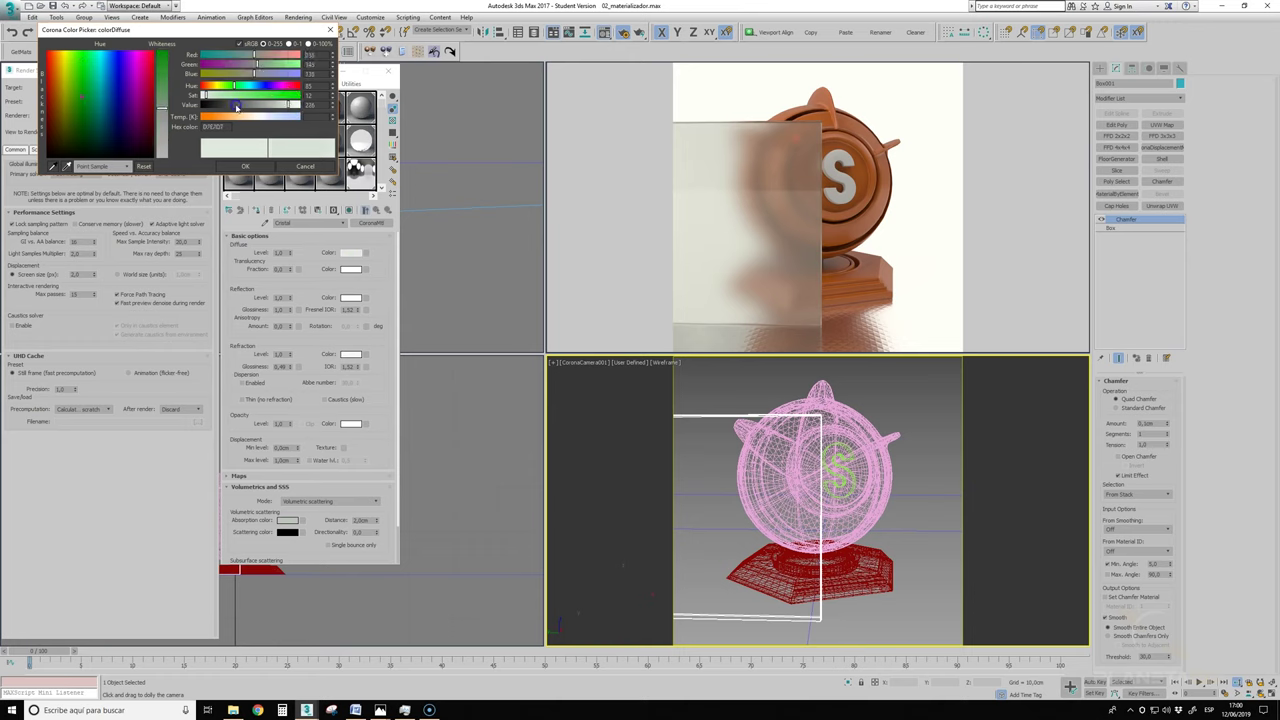
{"action": "left_click", "coordinate": [245, 166]}
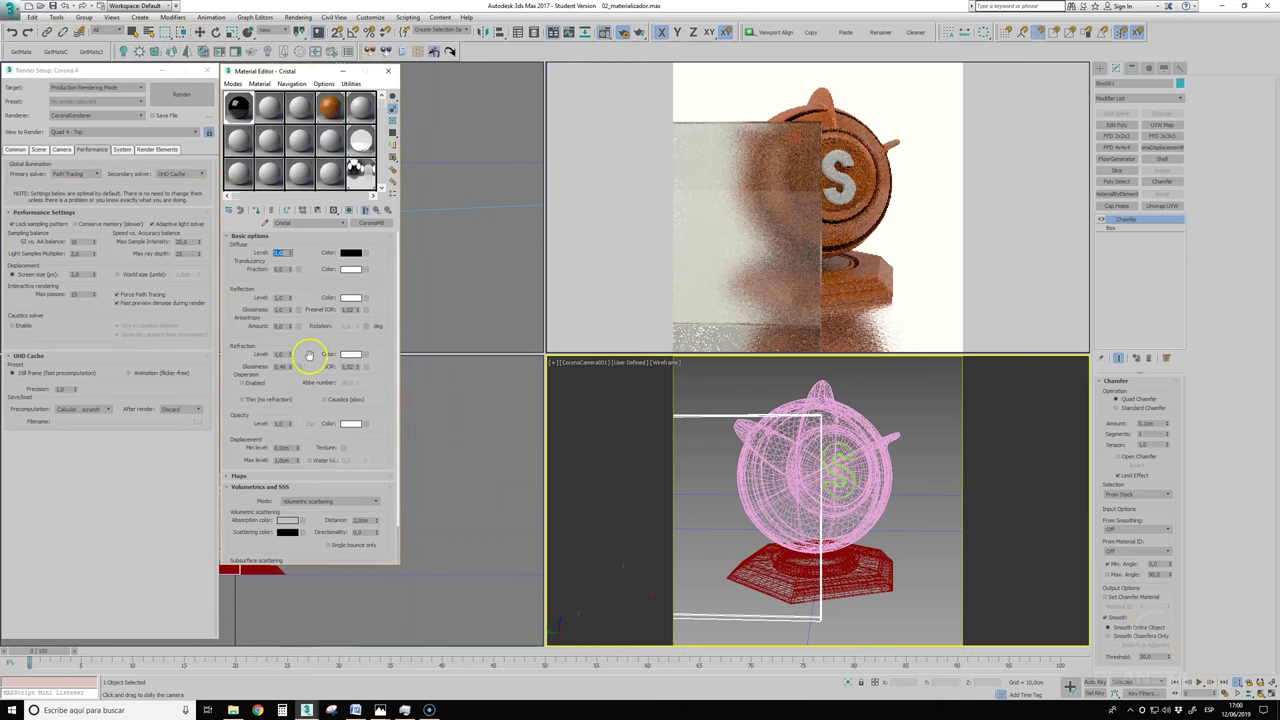
Step: Set Refraction Glossiness to 1 for fully clear glass
{"action": "double_click", "coordinate": [284, 367]}
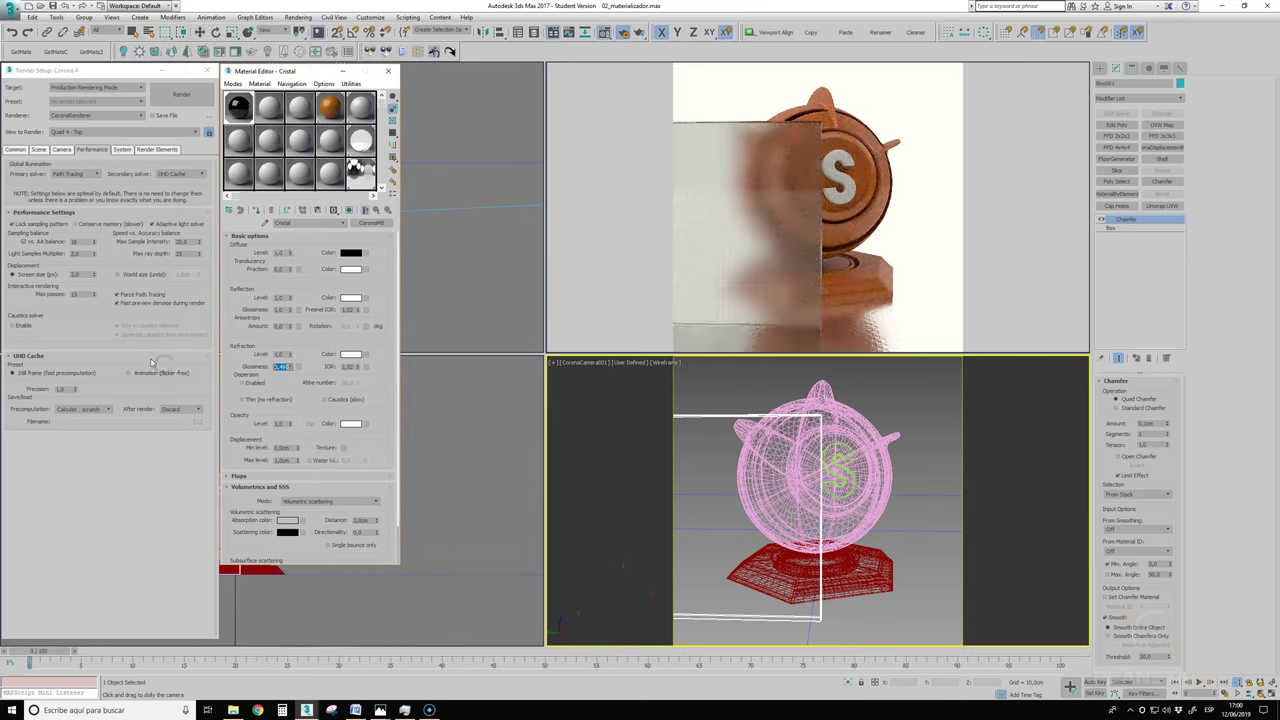
{"action": "type", "text": "1"}
{"action": "key", "text": "Return"}
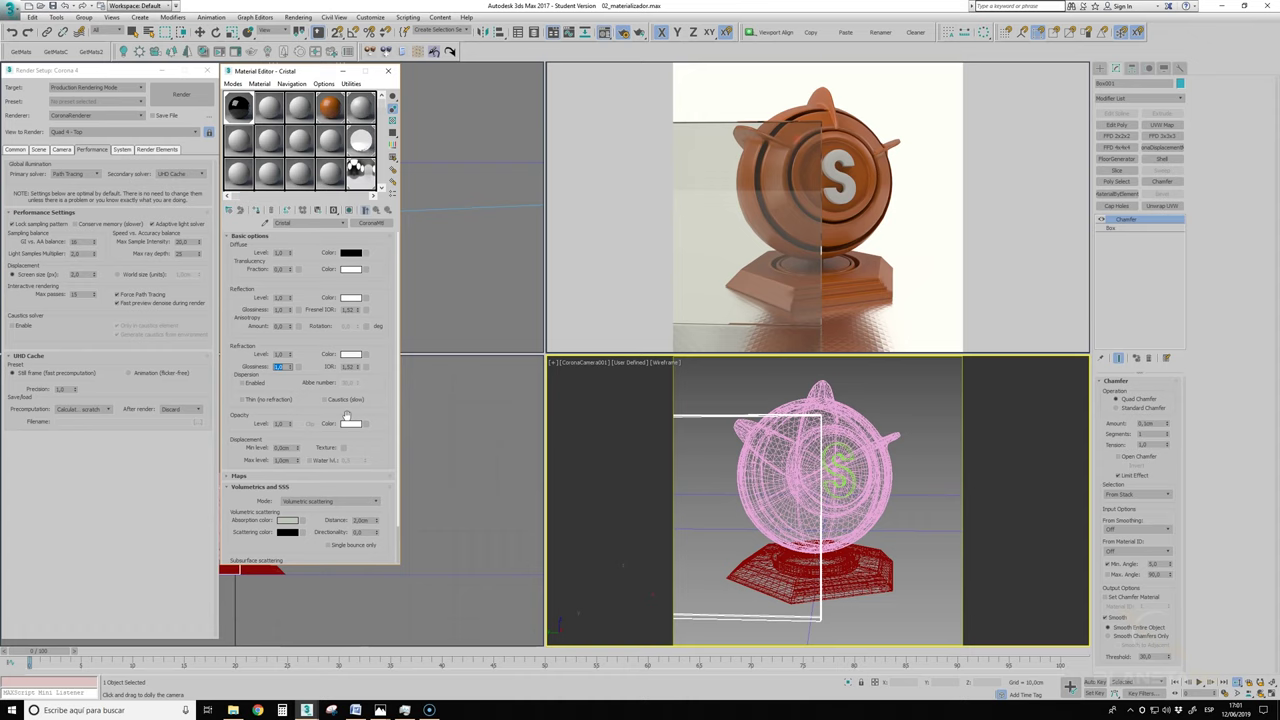
Step: Collapse Basic options and Volumetrics, expand Maps, and list General maps for the Bump slot
{"action": "scroll", "coordinate": [347, 415], "scroll_direction": "down", "scroll_amount": 2}
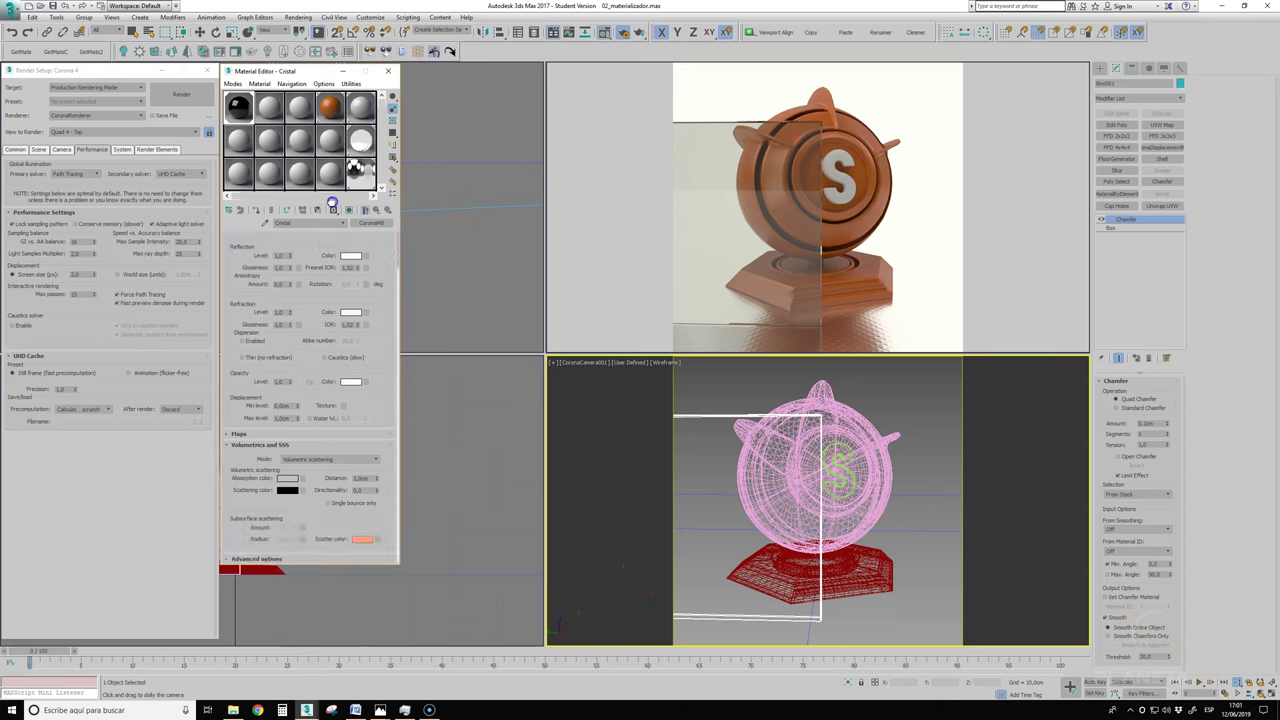
{"action": "scroll", "coordinate": [331, 221], "scroll_direction": "up", "scroll_amount": 2}
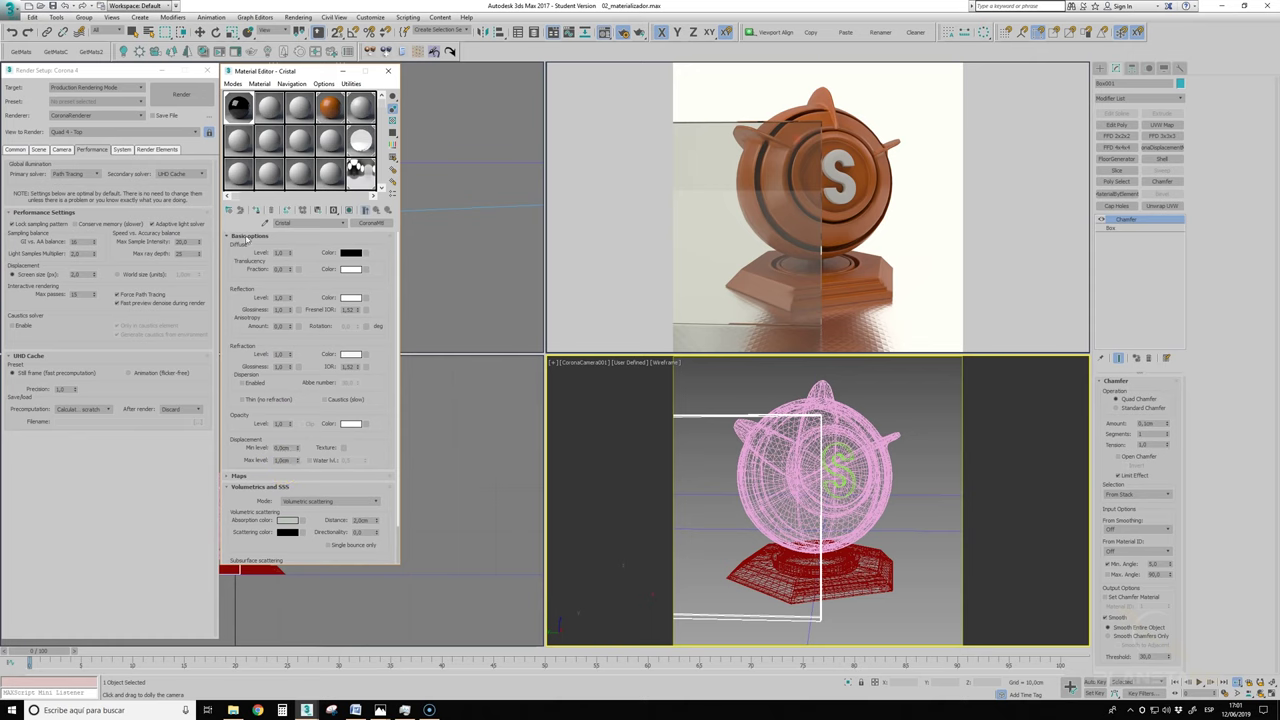
{"action": "left_click", "coordinate": [244, 237]}
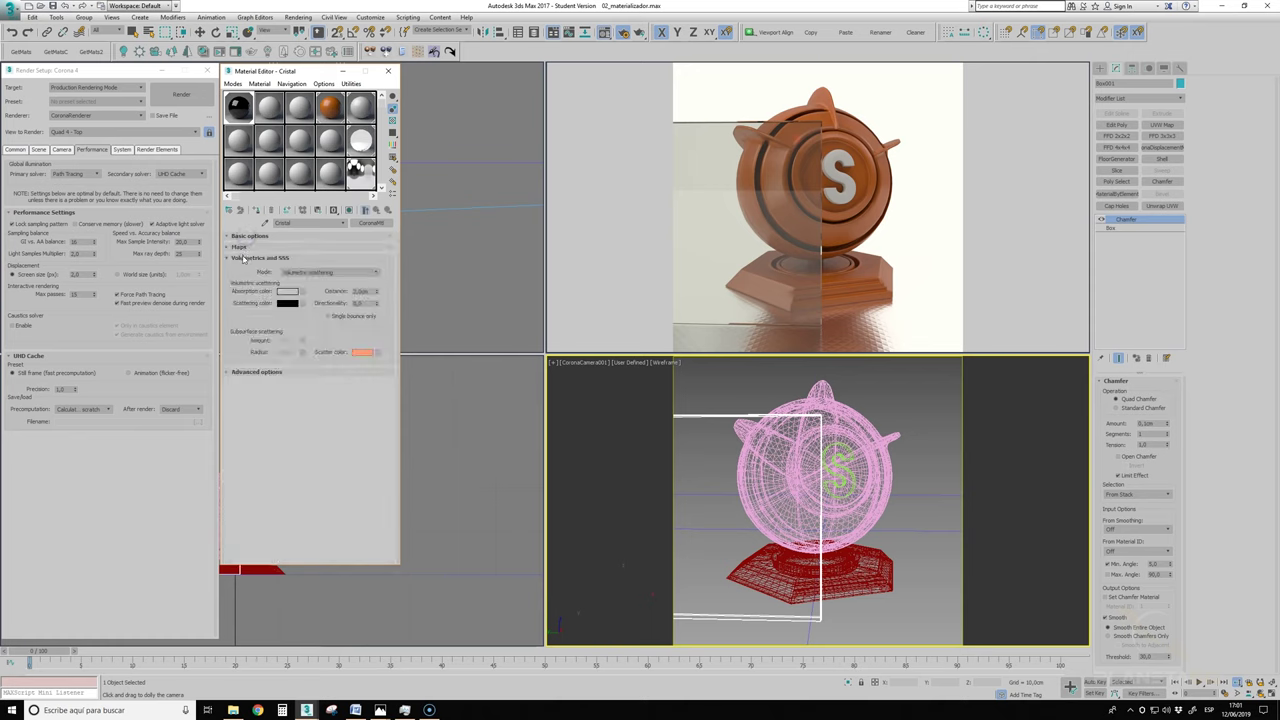
{"action": "left_click", "coordinate": [244, 258]}
{"action": "left_click", "coordinate": [243, 249]}
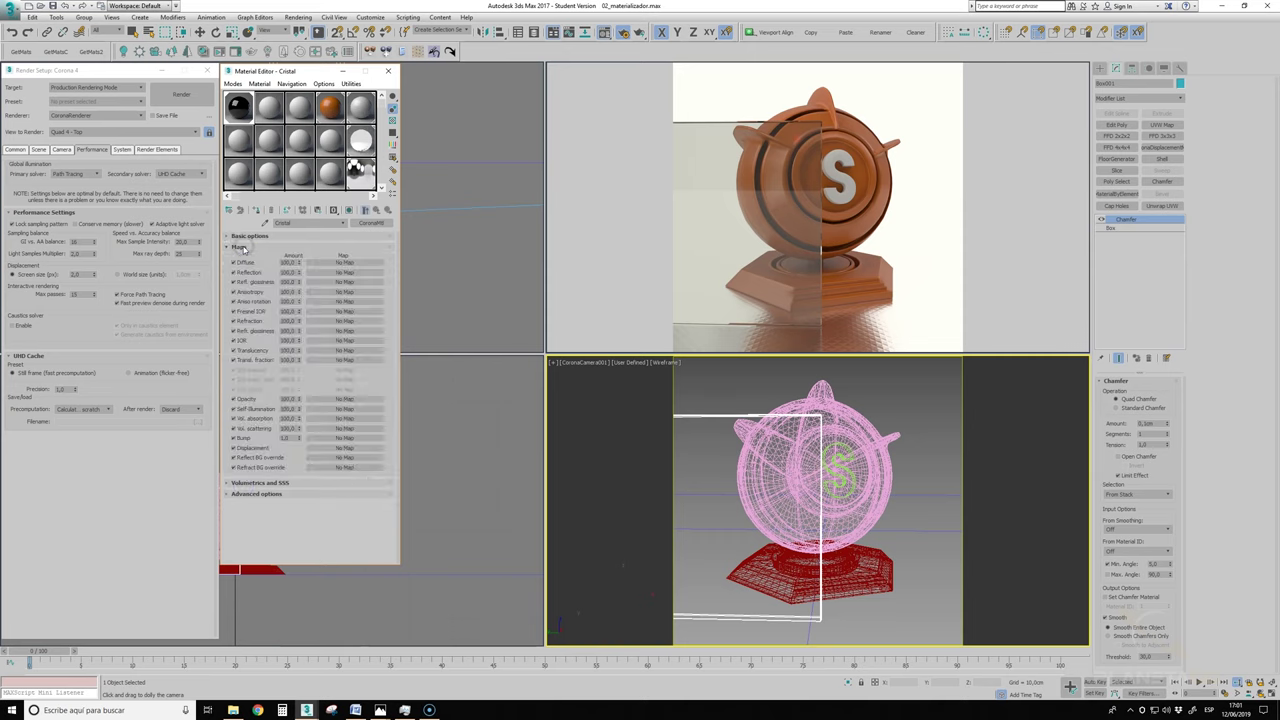
{"action": "left_click", "coordinate": [314, 423]}
{"action": "left_click", "coordinate": [330, 440]}
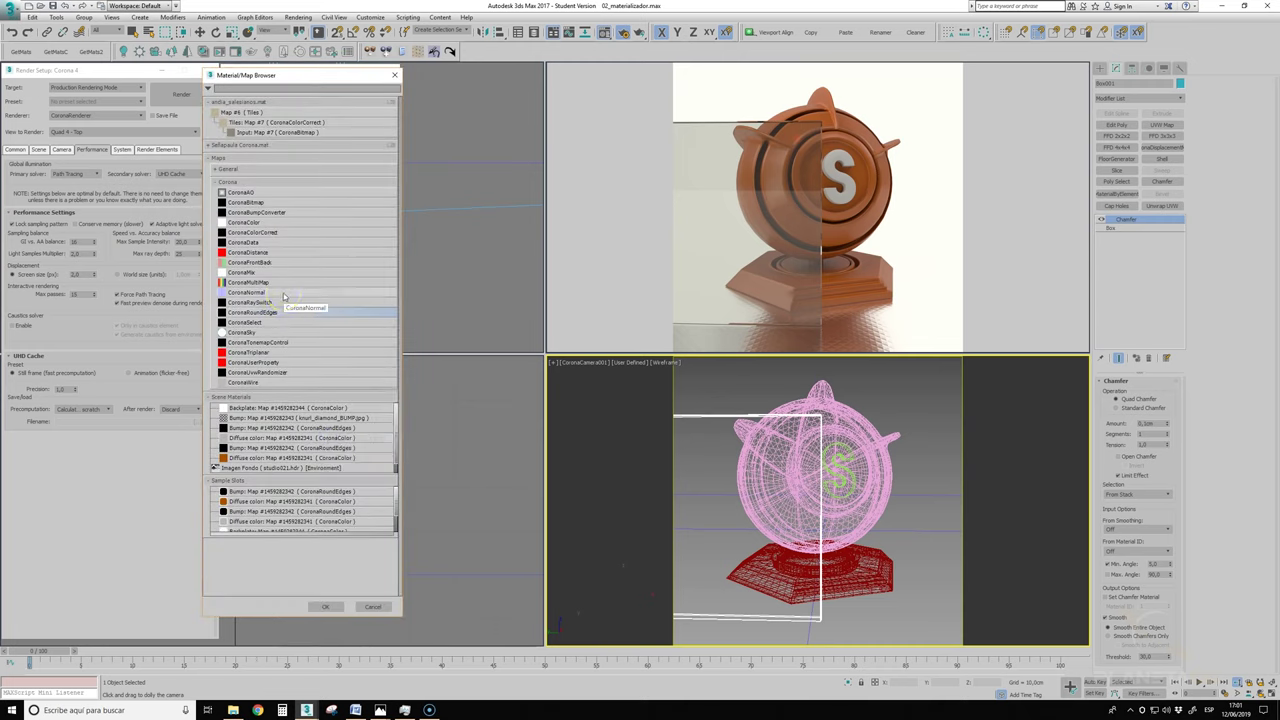
{"action": "left_click", "coordinate": [244, 169]}
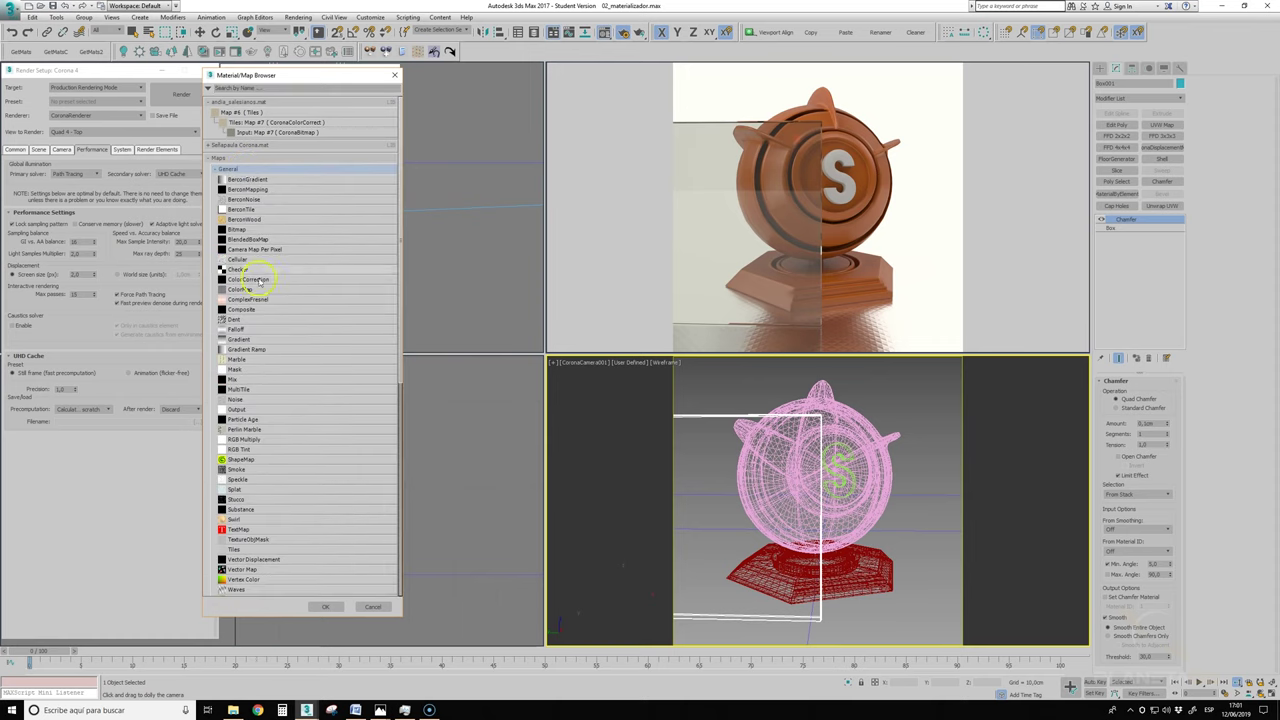
Step: Load a Noise map into Cristal's Bump slot with a smaller Size, then return to the material
{"action": "left_click", "coordinate": [248, 397]}
{"action": "double_click", "coordinate": [248, 397]}
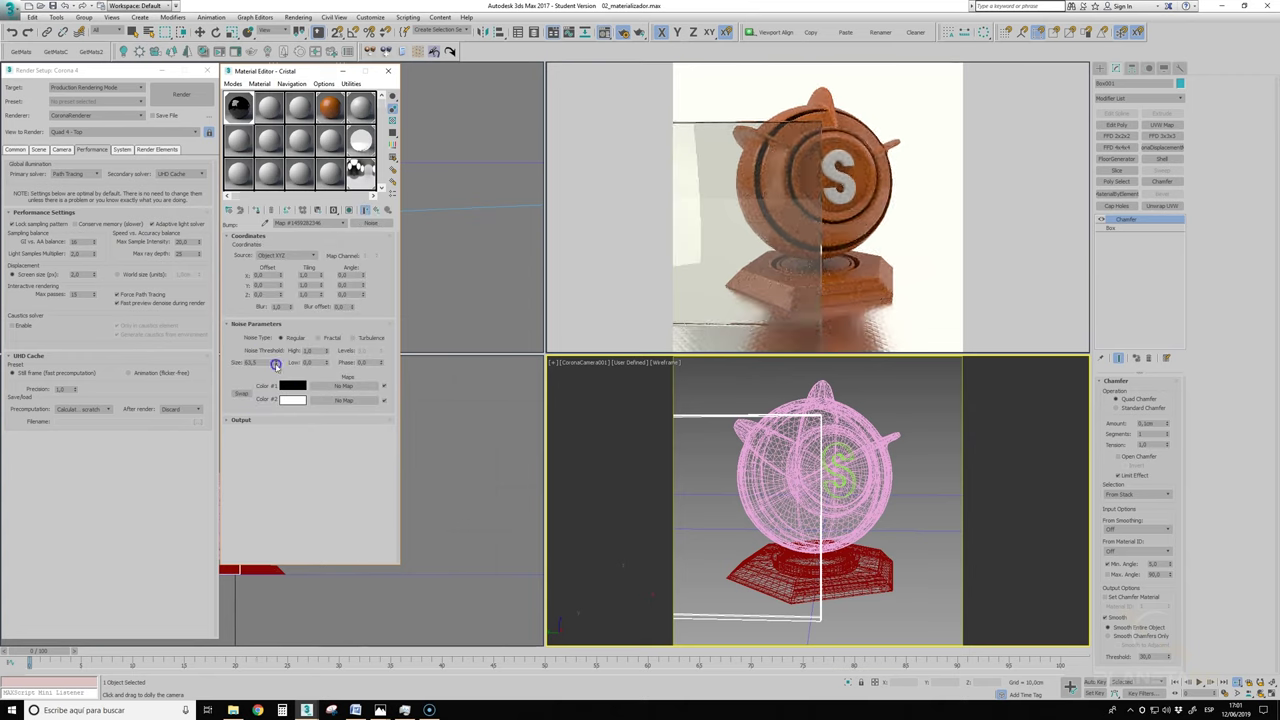
{"action": "left_click_drag", "start_coordinate": [276, 364], "coordinate": [287, 461]}
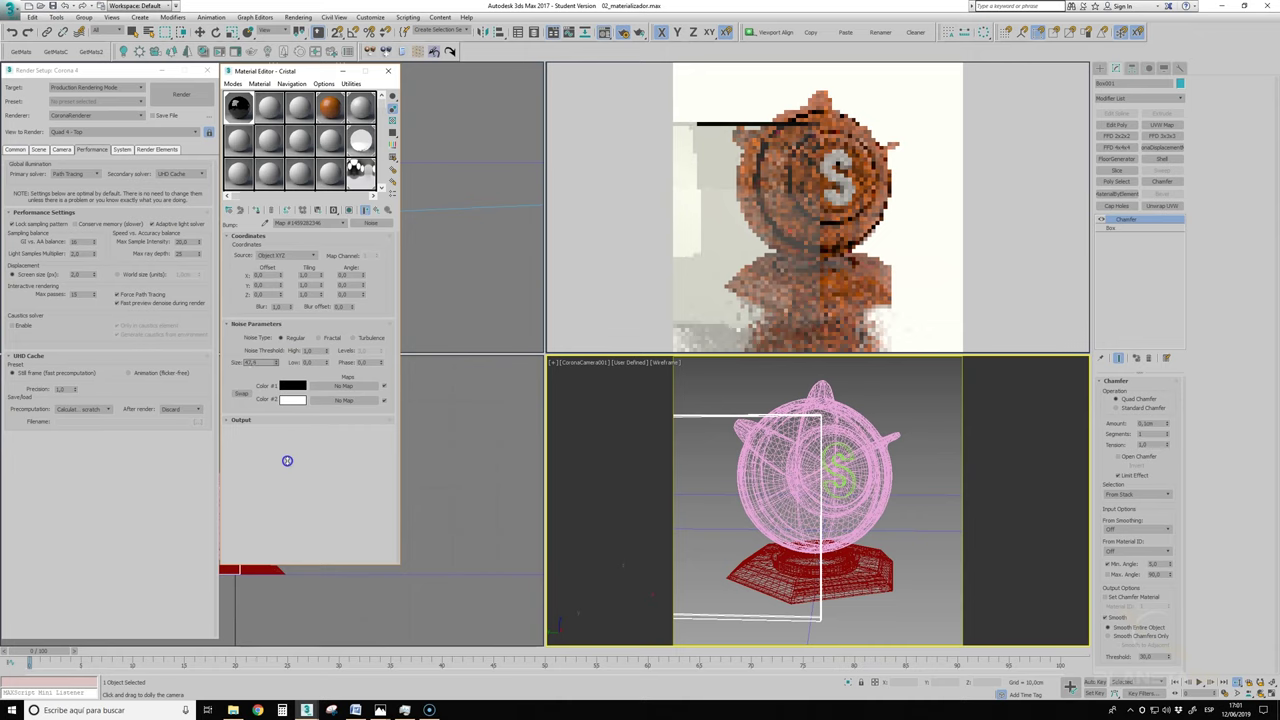
{"action": "left_click_drag", "start_coordinate": [287, 461], "coordinate": [293, 543]}
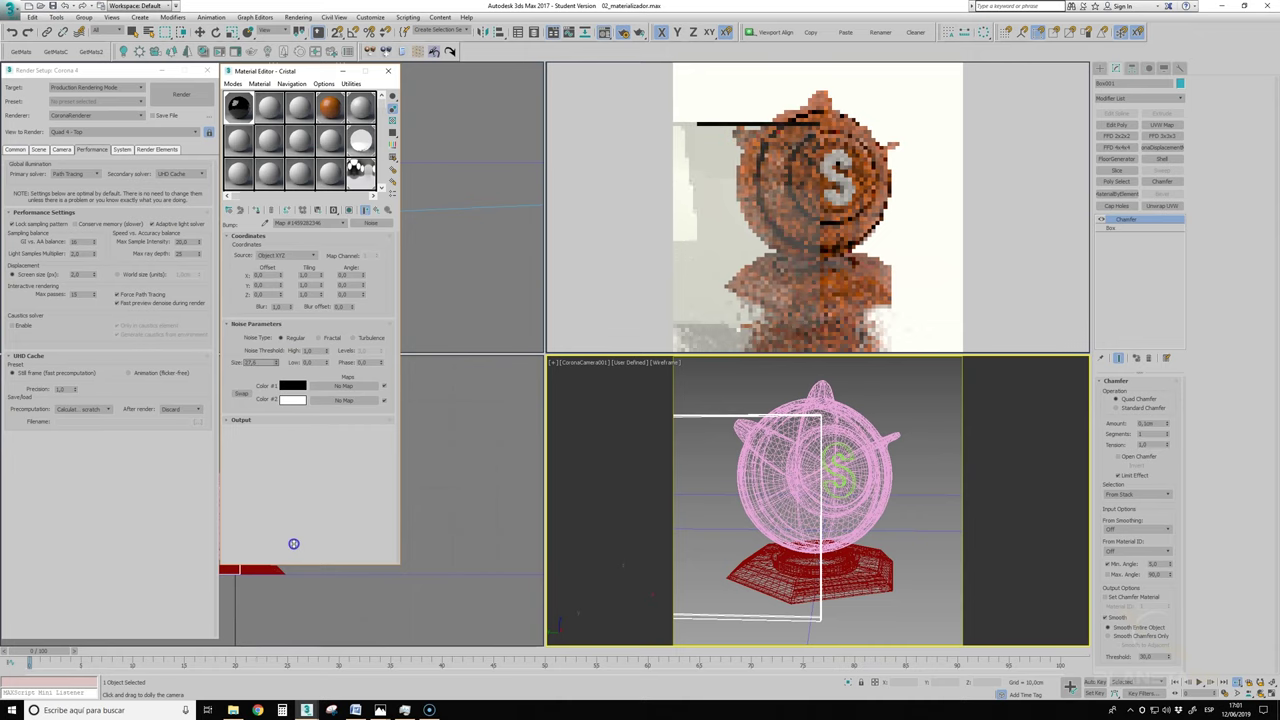
{"action": "double_click", "coordinate": [250, 362]}
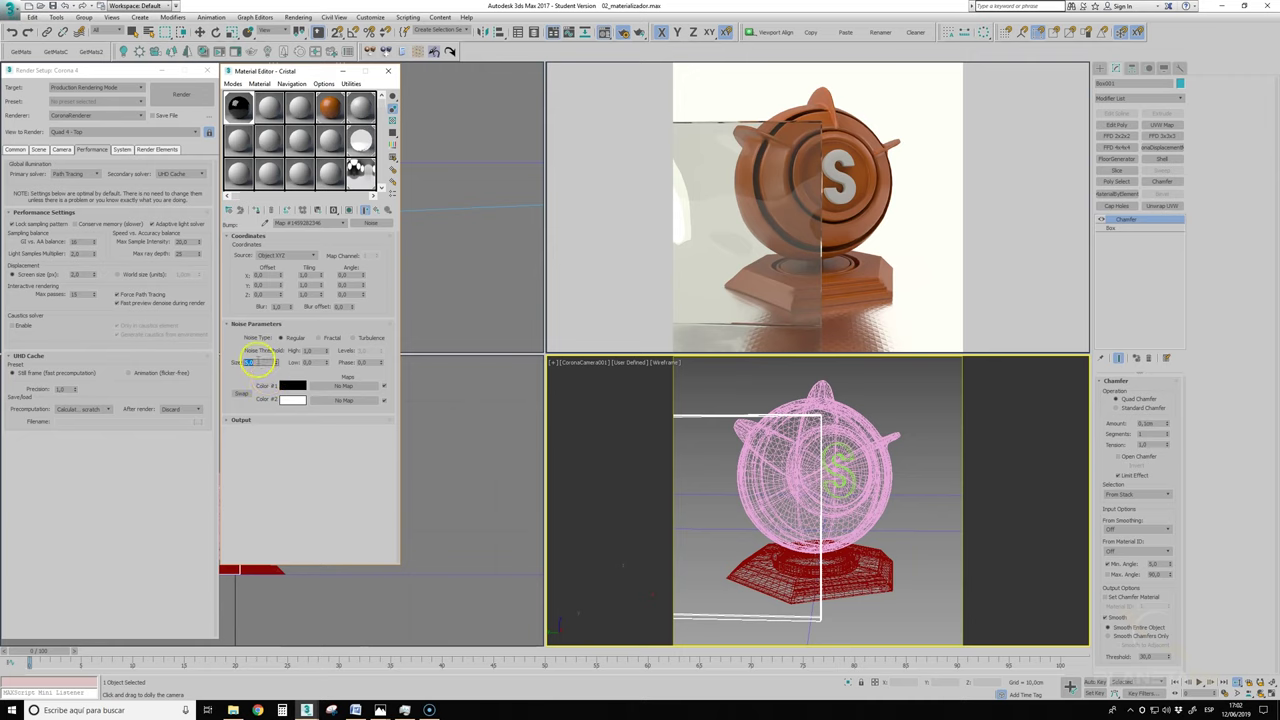
{"action": "left_click", "coordinate": [92, 362]}
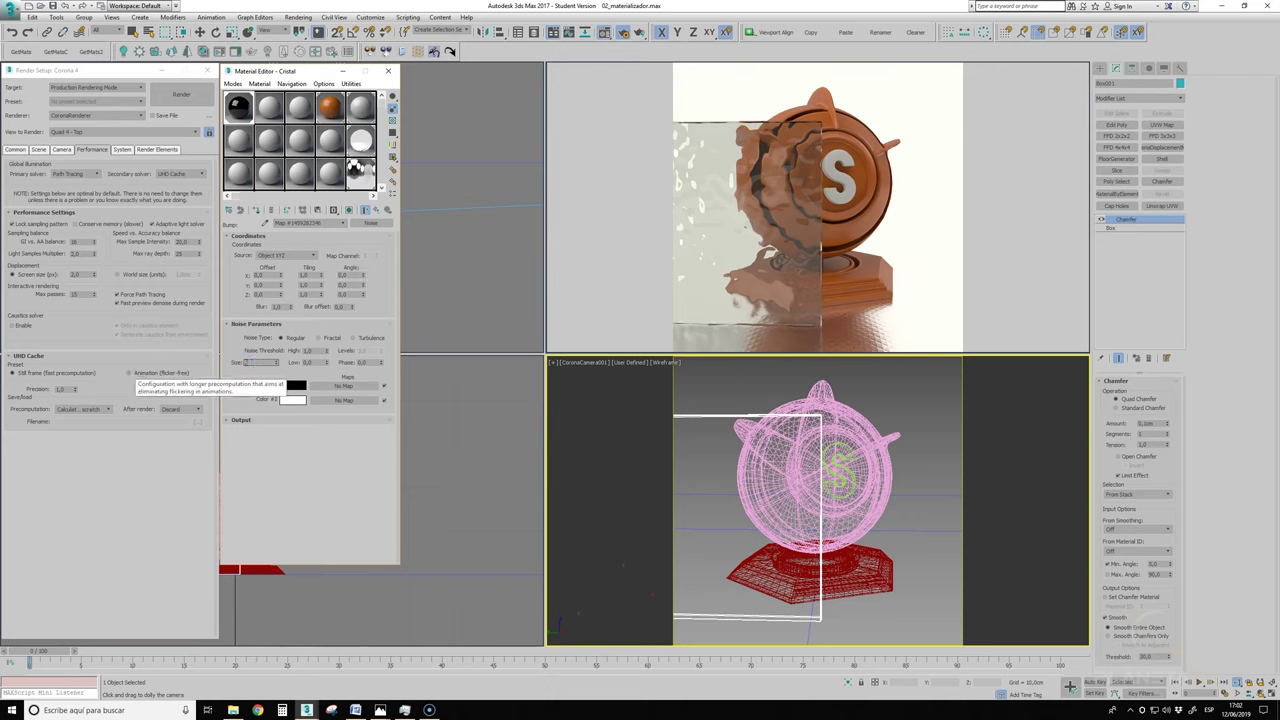
{"action": "key", "text": "Return"}
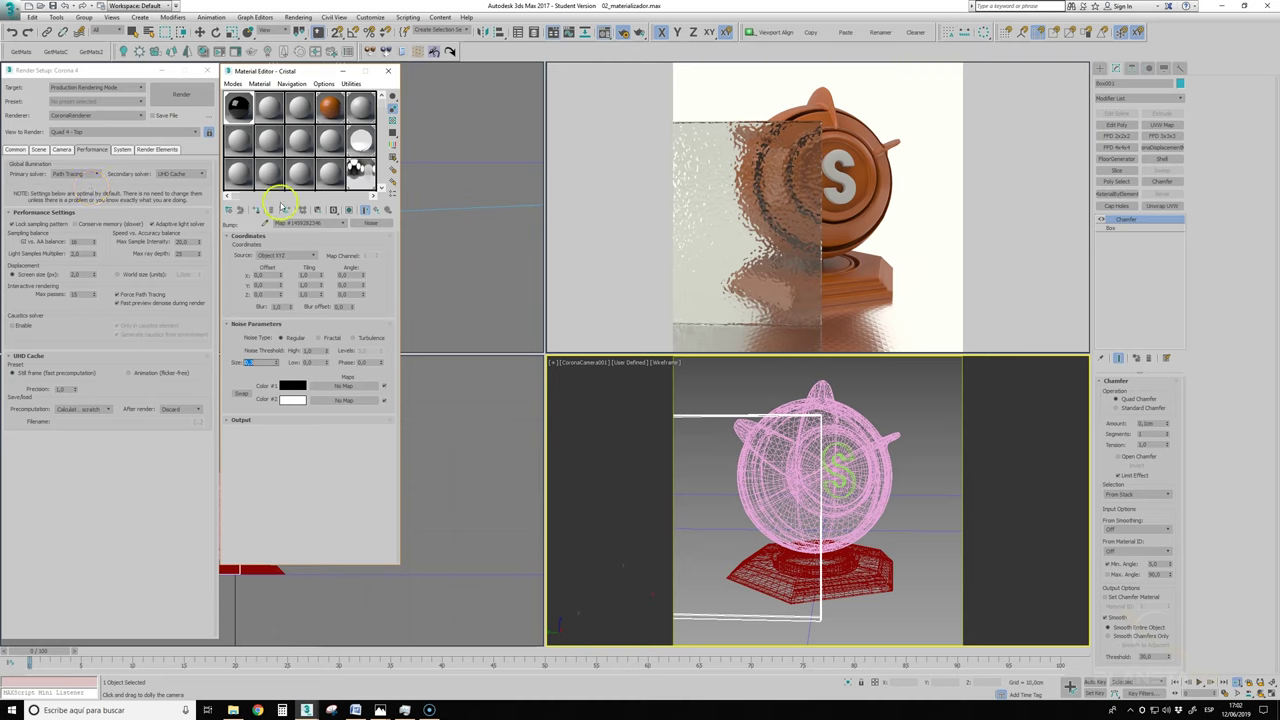
{"action": "left_click", "coordinate": [379, 211]}
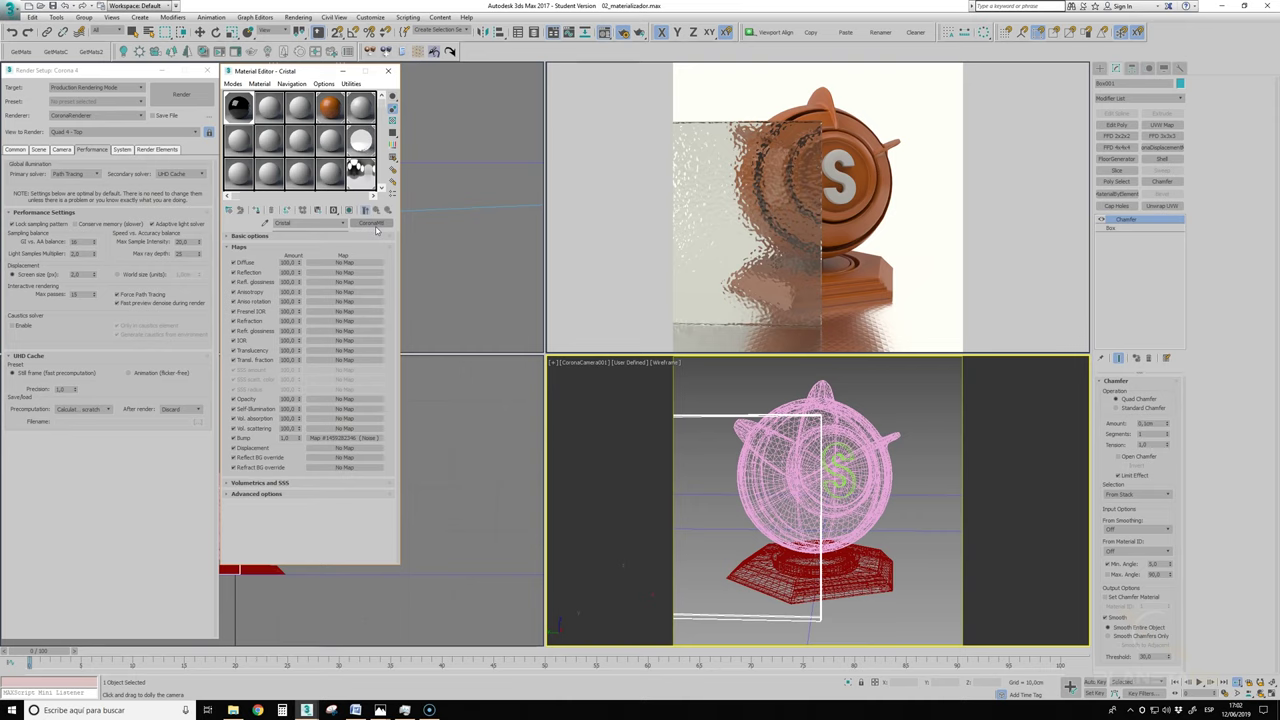
Step: Orbit CoronaCamera001 to view the rippled pane at an angle and adjust absorption Distance
{"action": "left_click", "coordinate": [1259, 693]}
{"action": "mouse_move", "coordinate": [843, 505]}
{"action": "left_mouse_down"}
{"action": "mouse_move", "coordinate": [764, 491]}
{"action": "mouse_move", "coordinate": [884, 488]}
{"action": "mouse_move", "coordinate": [871, 486]}
{"action": "left_mouse_up"}
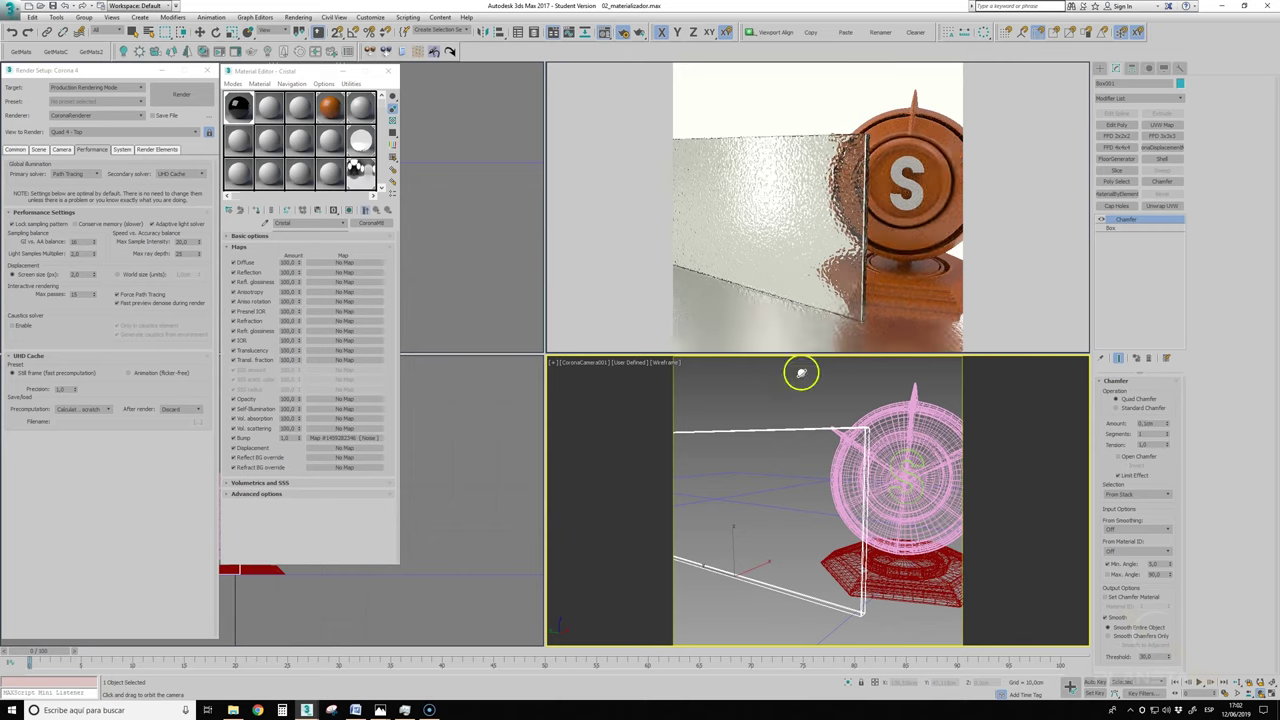
{"action": "left_click", "coordinate": [255, 482]}
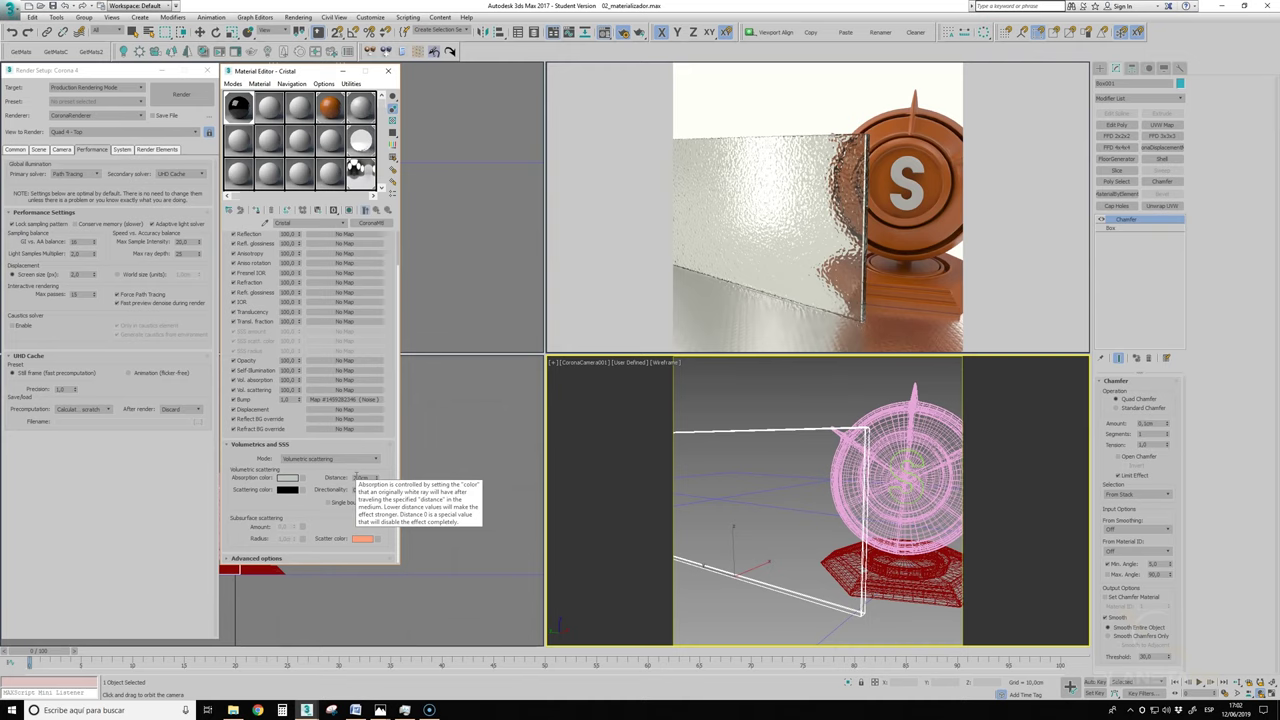
{"action": "left_click_drag", "start_coordinate": [356, 477], "coordinate": [375, 470]}
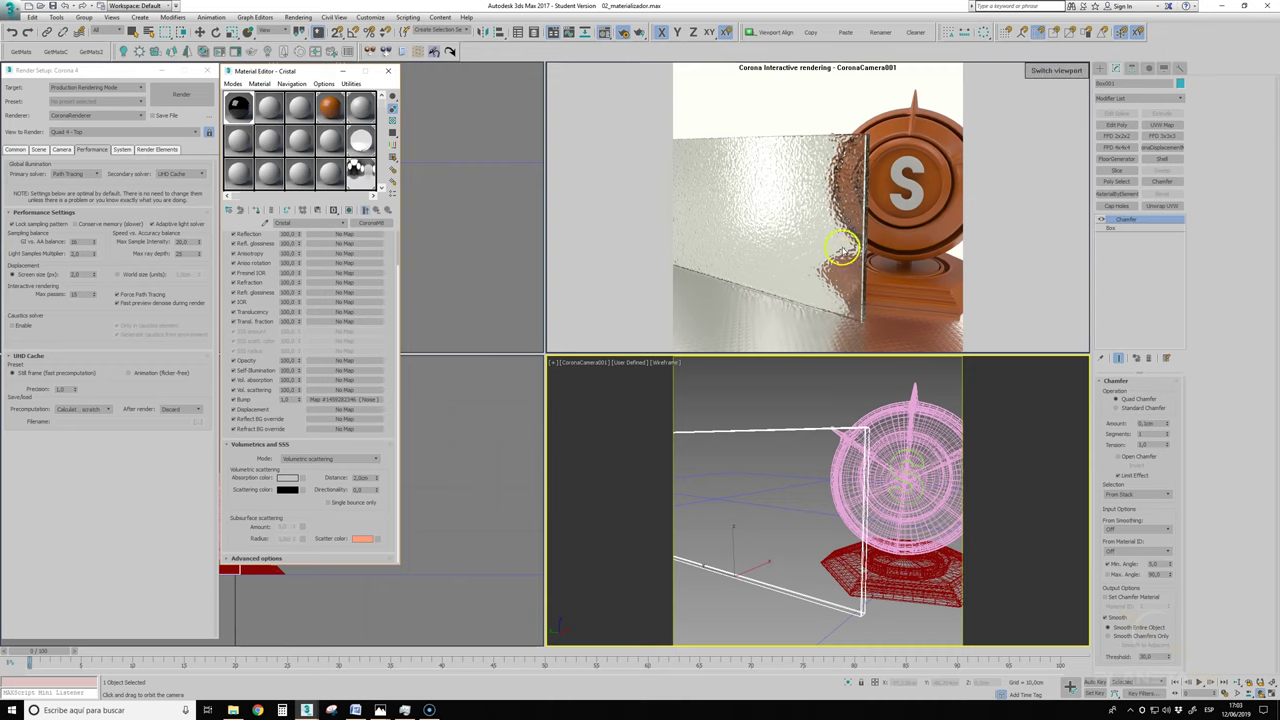
{"action": "left_click", "coordinate": [921, 334]}
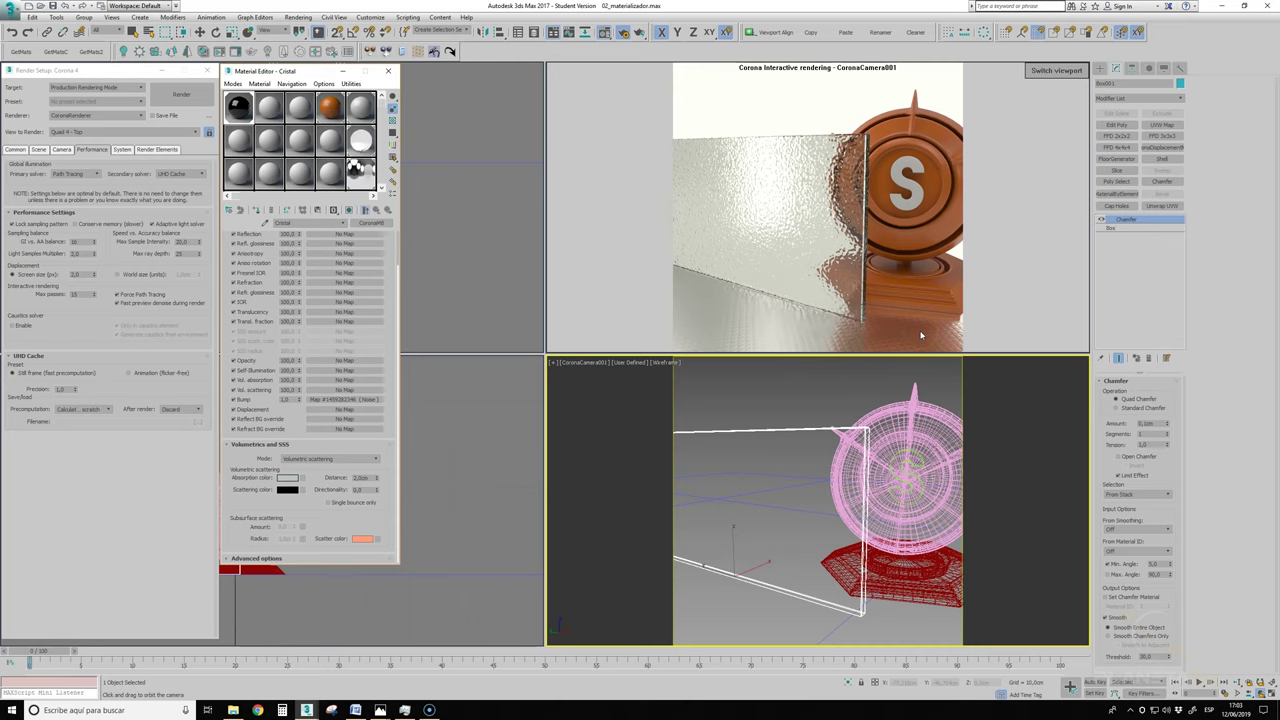